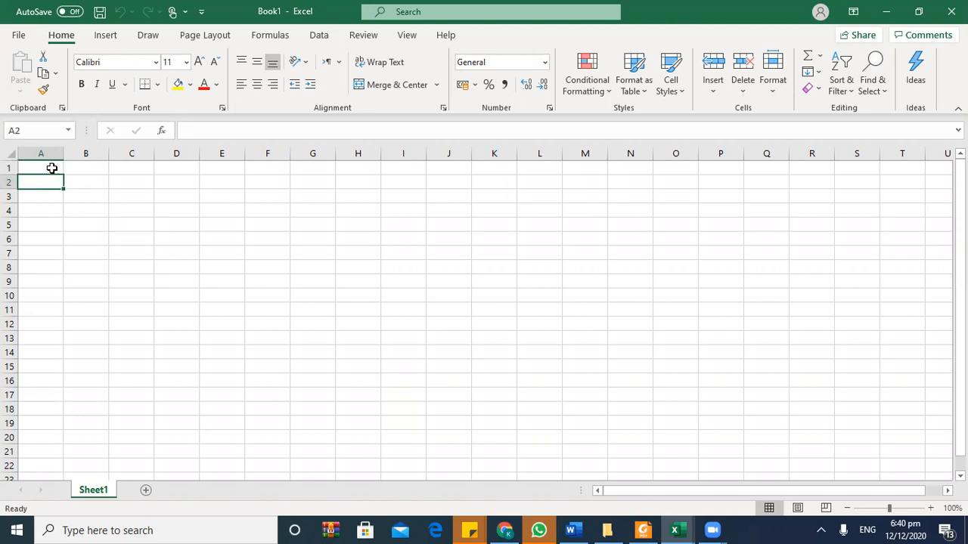
- Enter 50 in cell A2 and 1 beside it in B2
{"action": "type", "text": "50"}
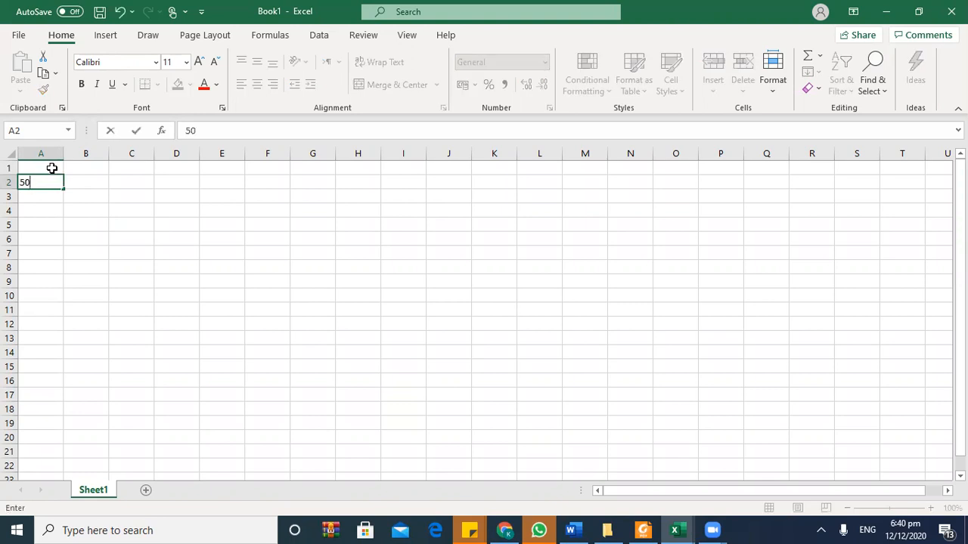
{"action": "key", "text": "Return"}
{"action": "key", "text": "Right"}
{"action": "key", "text": "Up"}
{"action": "type", "text": "1"}
{"action": "key", "text": "Return"}
- Enter 51 in cell A3 and 1.1 beside it in B3
{"action": "key", "text": "Left"}
{"action": "type", "text": "51"}
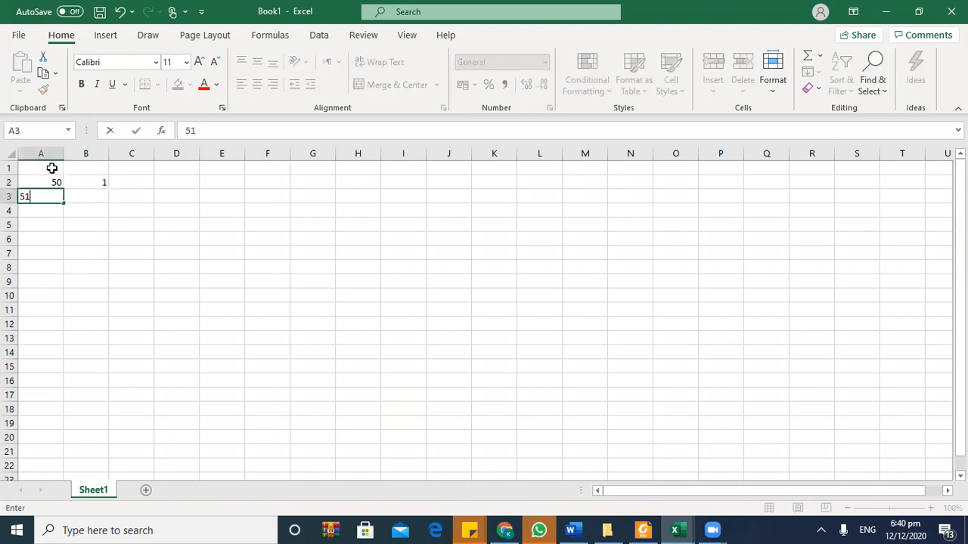
{"action": "key", "text": "Tab"}
{"action": "type", "text": "1.1."}
{"action": "key", "text": "Return"}
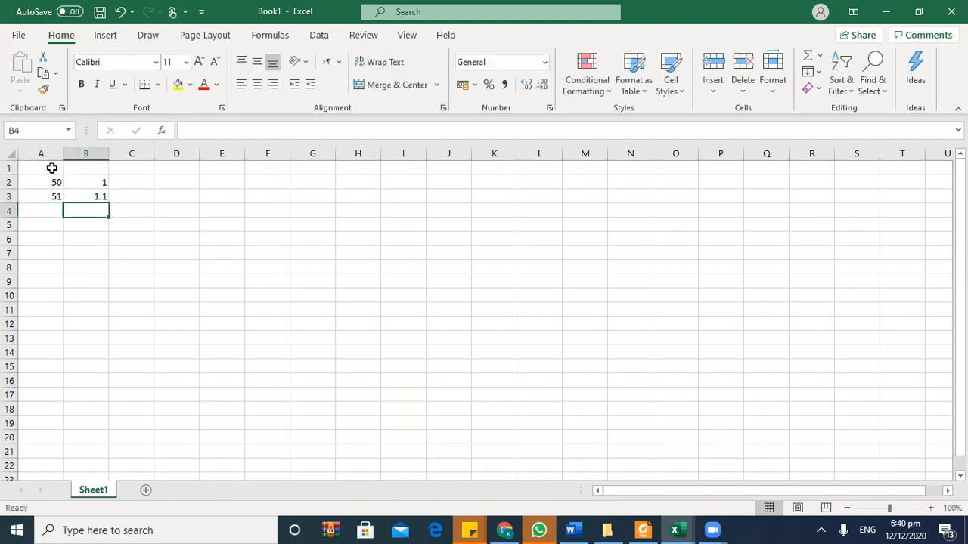
{"action": "key", "text": "Left"}
{"action": "type", "text": "60"}
{"action": "key", "text": "Tab"}
{"action": "key", "text": "Left"}
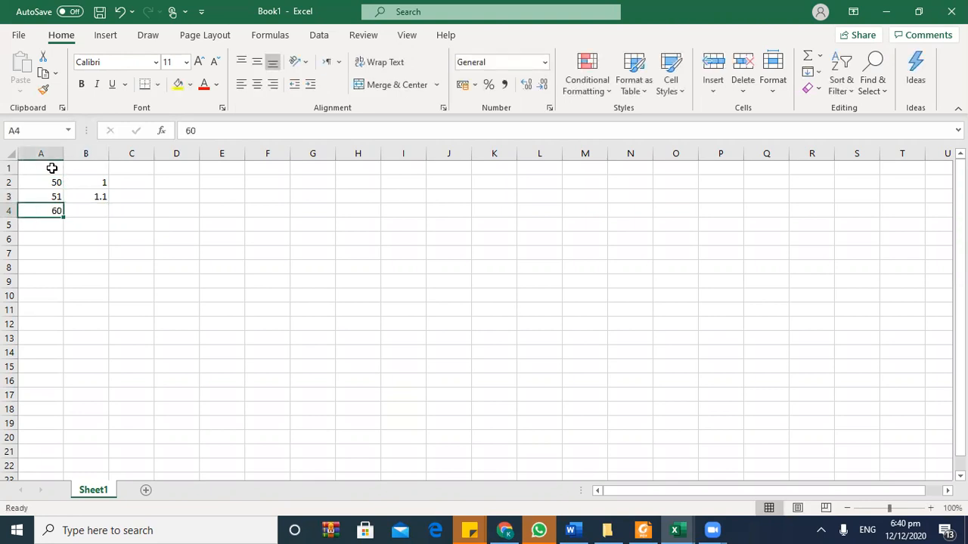
- Enter 70 in A4 with 3 in B4, and 80 in A5 with 4 in B5
{"action": "type", "text": "70"}
{"action": "key", "text": "Tab"}
{"action": "type", "text": "4"}
{"action": "key", "text": "BackSpace"}
{"action": "type", "text": "3"}
{"action": "key", "text": "Return"}
{"action": "type", "text": "80"}
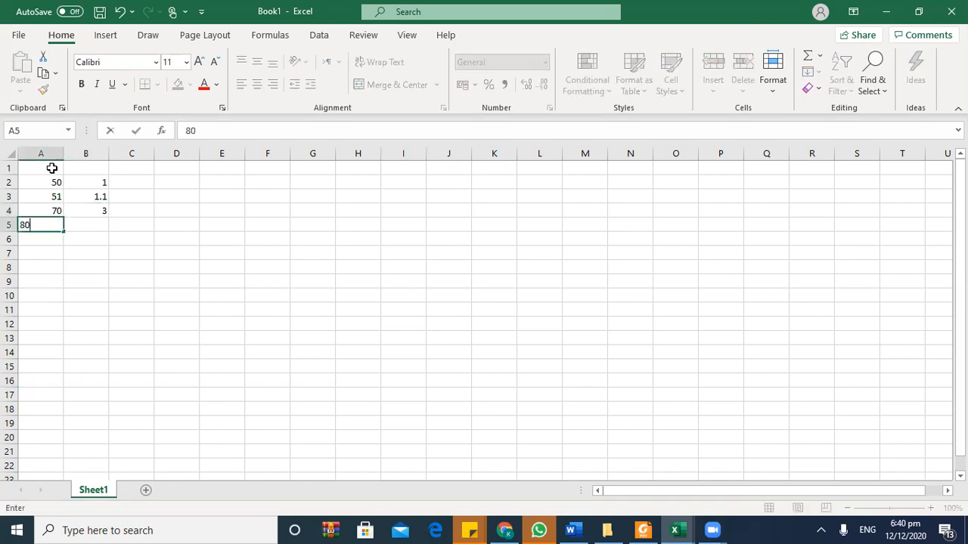
{"action": "key", "text": "Tab"}
{"action": "type", "text": "4"}
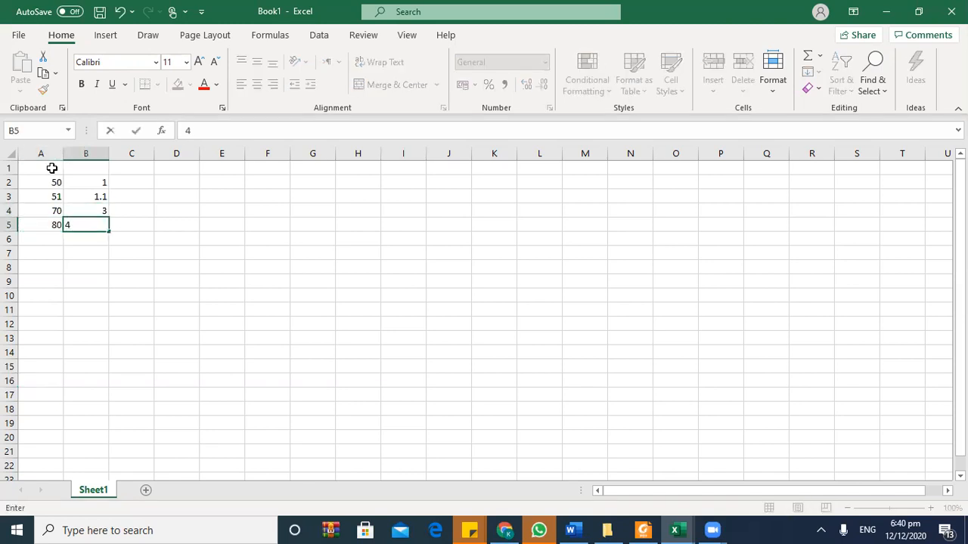
{"action": "key", "text": "Up"}
- Add the column headings Marks in A1 and GP in B1 above the entered numbers
{"action": "key", "text": "Up"}
{"action": "key", "text": "Up"}
{"action": "key", "text": "Left"}
{"action": "key", "text": "Up"}
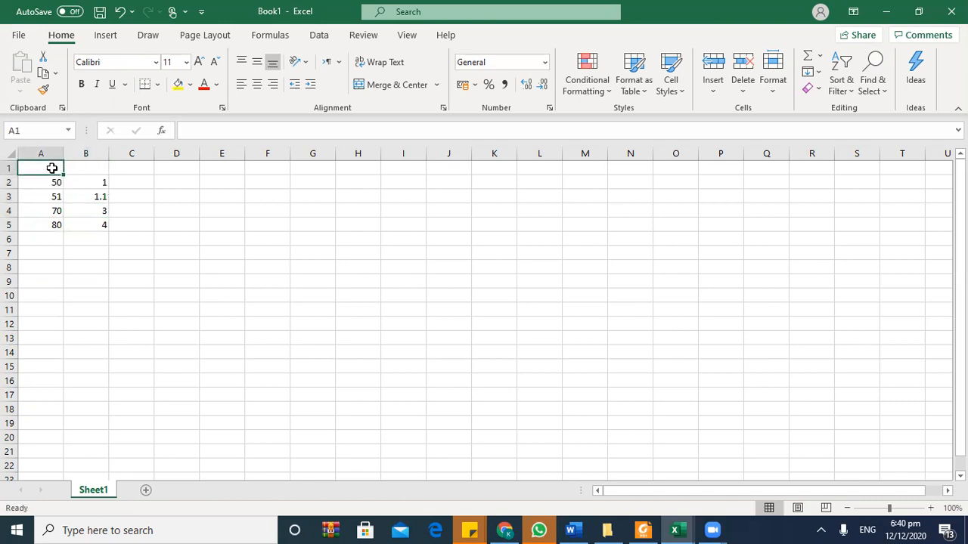
{"action": "type", "text": "Marks"}
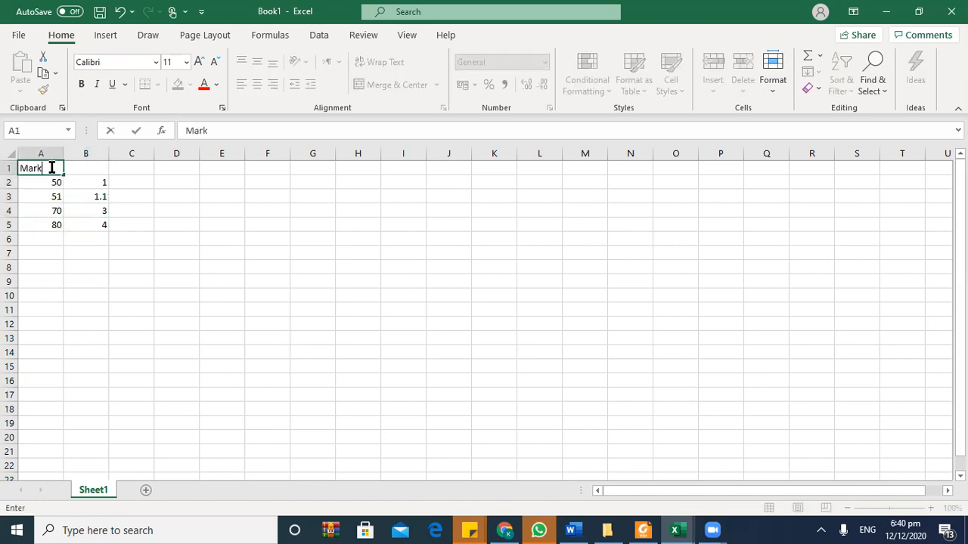
{"action": "key", "text": "Tab"}
{"action": "type", "text": "GP"}
{"action": "key", "text": "Tab"}
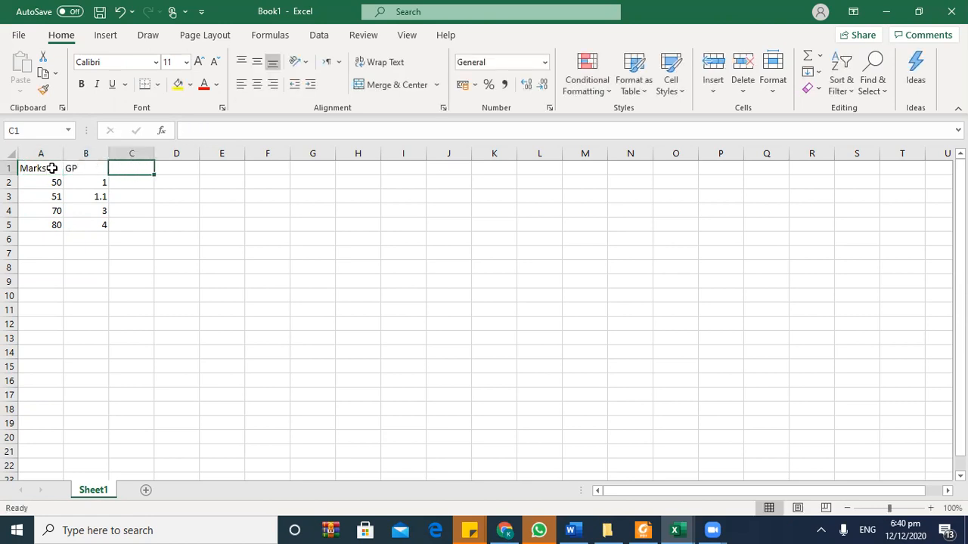
{"action": "key", "text": "Down"}
{"action": "key", "text": "Left"}
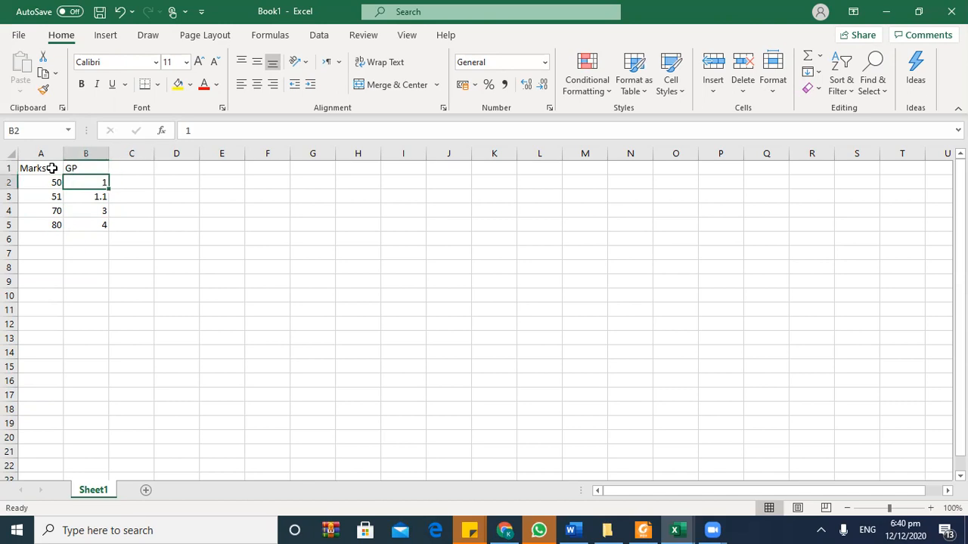
{"action": "key", "text": "Right"}
{"action": "key", "text": "Right"}
{"action": "key", "text": "Down"}
{"action": "key", "text": "Down"}
{"action": "key", "text": "Up"}
{"action": "key", "text": "Up"}
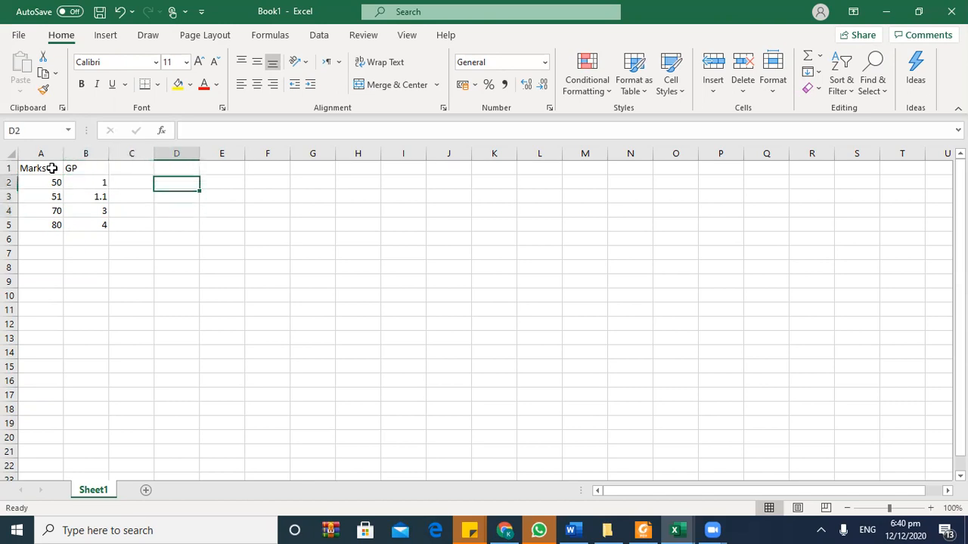
{"action": "key", "text": "Left"}
{"action": "key", "text": "Up"}
{"action": "key", "text": "Down"}
{"action": "key", "text": "Down"}
{"action": "key", "text": "Down"}
{"action": "key", "text": "Down"}
{"action": "key", "text": "Down"}
{"action": "key", "text": "Down"}
{"action": "key", "text": "Down"}
{"action": "key", "text": "Down"}
{"action": "key", "text": "Down"}
- Enter the heading Credit Hours in cell A7, below the marks table
{"action": "key", "text": "Left"}
{"action": "key", "text": "Left"}
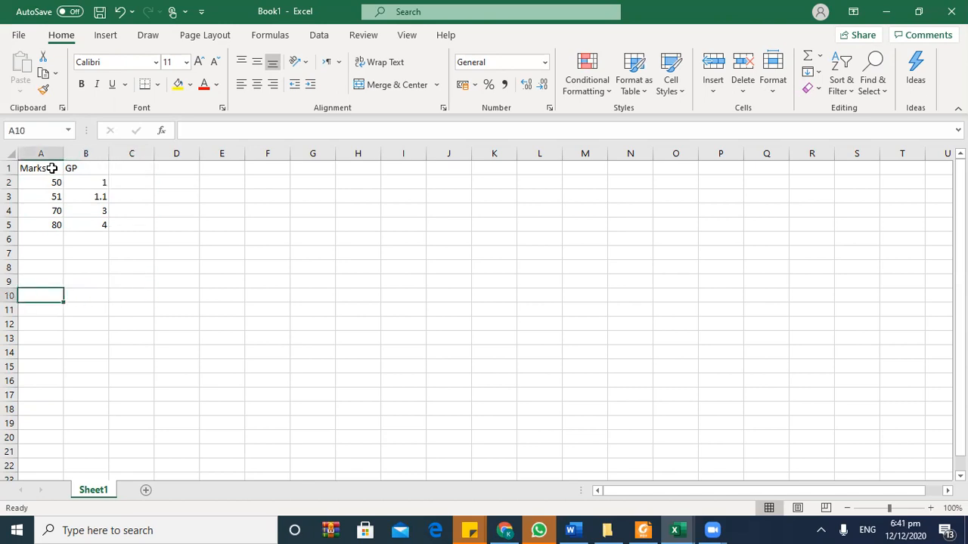
{"action": "key", "text": "Up"}
{"action": "key", "text": "Up"}
{"action": "key", "text": "Up"}
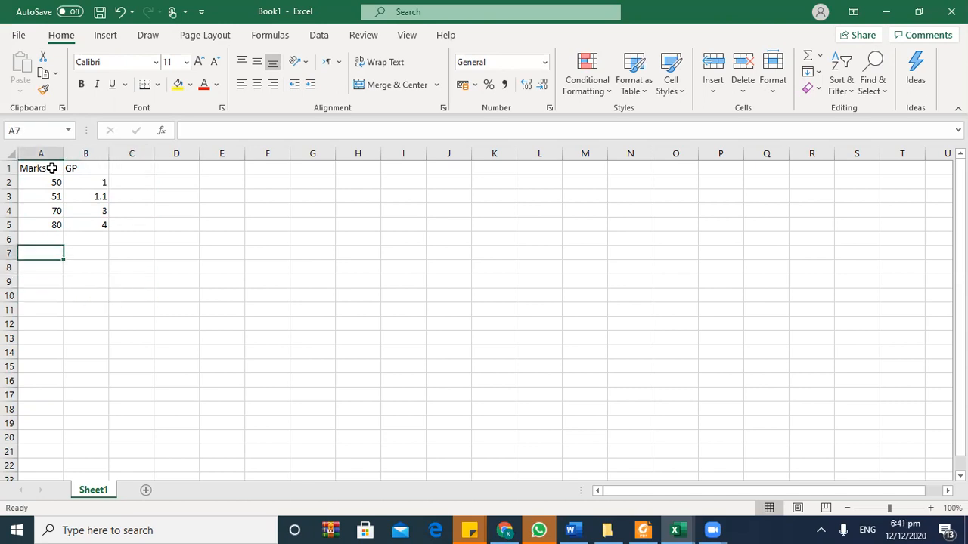
{"action": "type", "text": "Credit "}
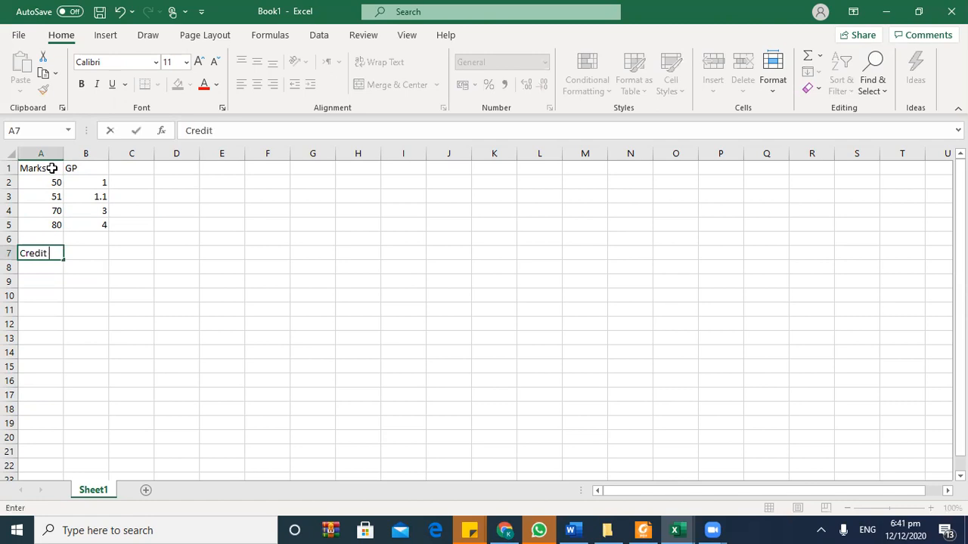
{"action": "type", "text": "Hours"}
{"action": "key", "text": "Return"}
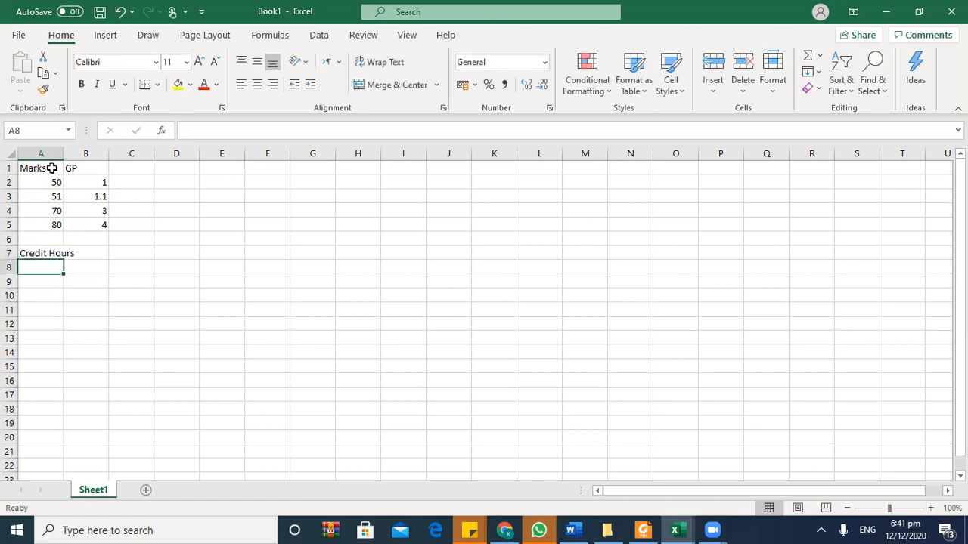
- List the subjects Marketing, Accounting, Pakistan Studies and Islamic Studies in cells A8 to A11
{"action": "type", "text": "Marketing"}
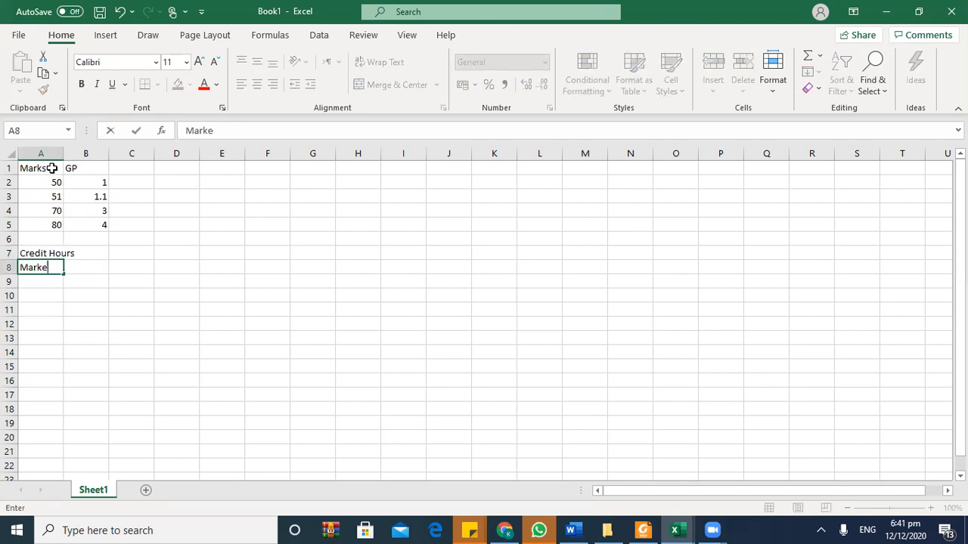
{"action": "key", "text": "Return"}
{"action": "type", "text": "Accounting"}
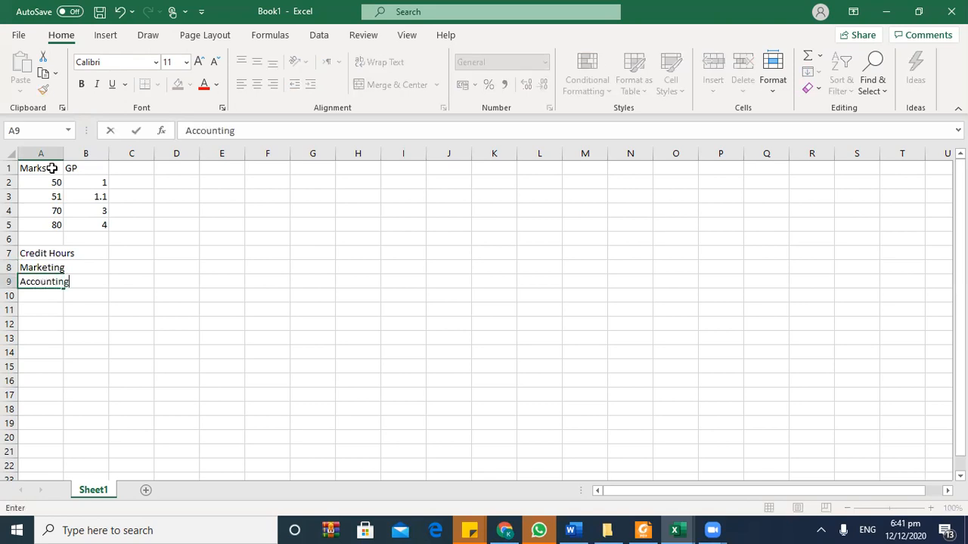
{"action": "key", "text": "Return"}
{"action": "type", "text": "E"}
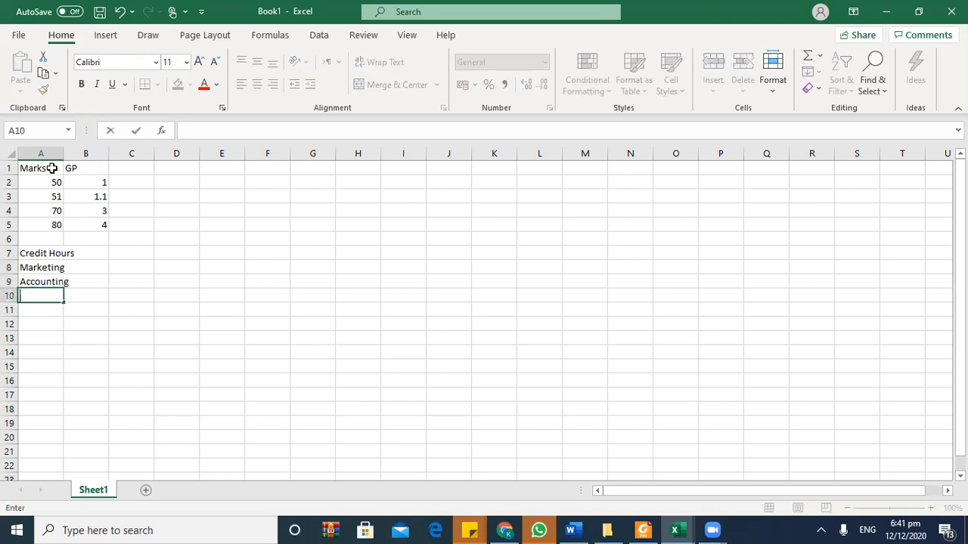
{"action": "type", "text": "Pakistan Studies"}
{"action": "key", "text": "Return"}
{"action": "type", "text": "Islamic Studies"}
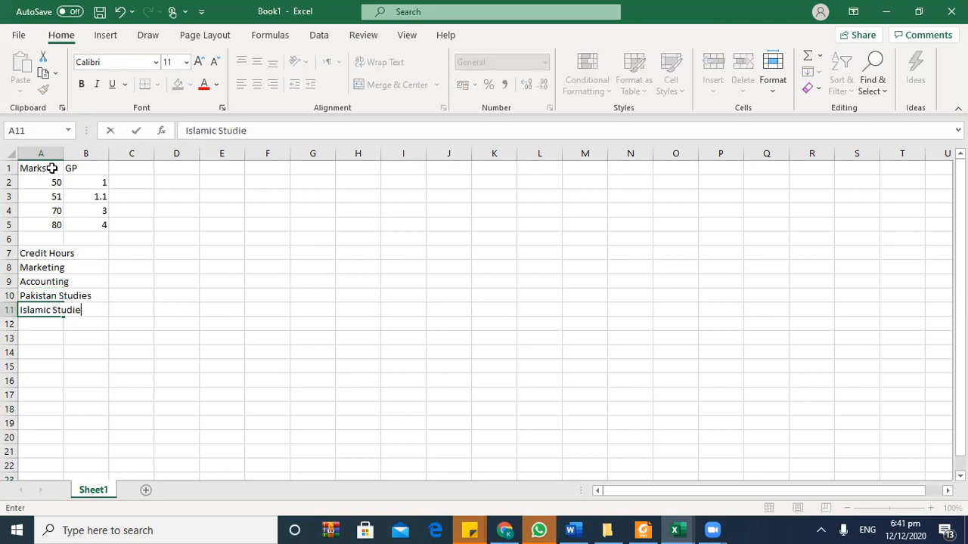
{"action": "key", "text": "Return"}
- Add Project Management in A12 and Cost Accounting in A13, and widen column A to fit the subject names
{"action": "type", "text": "Projec"}
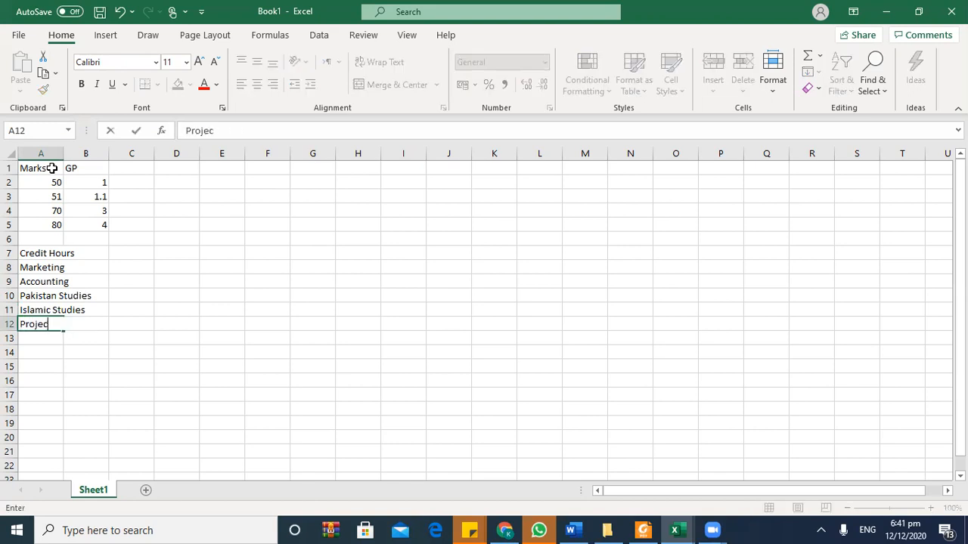
{"action": "type", "text": "t Management"}
{"action": "key", "text": "Return"}
{"action": "type", "text": "Cost Acc"}
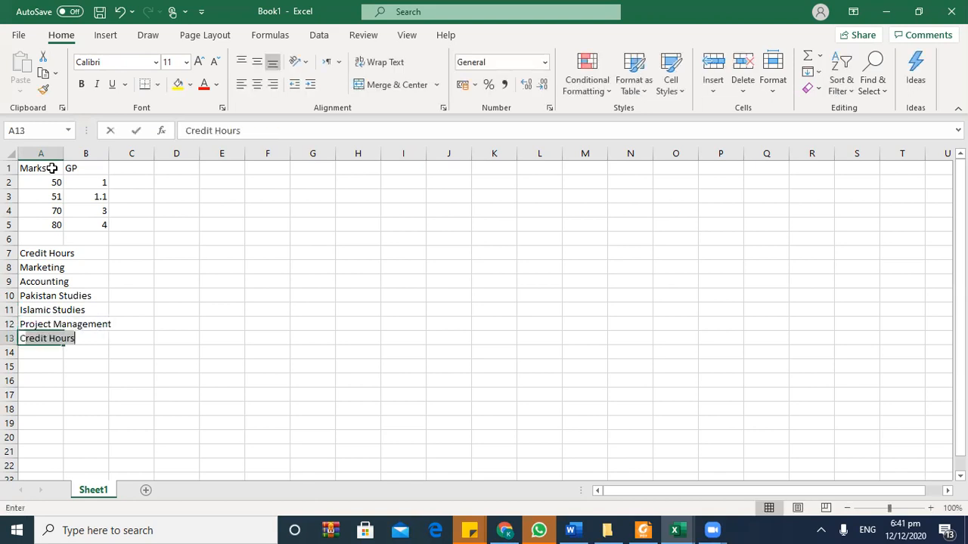
{"action": "type", "text": "ounting"}
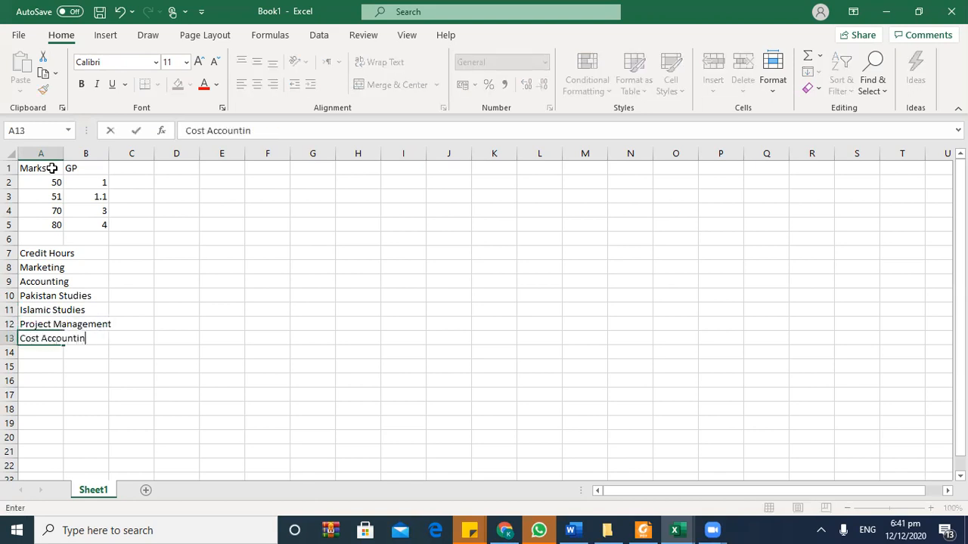
{"action": "key", "text": "Return"}
{"action": "left_click_drag", "start_coordinate": [64, 153], "coordinate": [130, 159]}
- Replace the heading in cell A7 with Subject
{"action": "key", "text": "Up"}
{"action": "key", "text": "Up"}
{"action": "key", "text": "Up"}
{"action": "key", "text": "Up"}
{"action": "key", "text": "Up"}
{"action": "key", "text": "Up"}
{"action": "key", "text": "Up"}
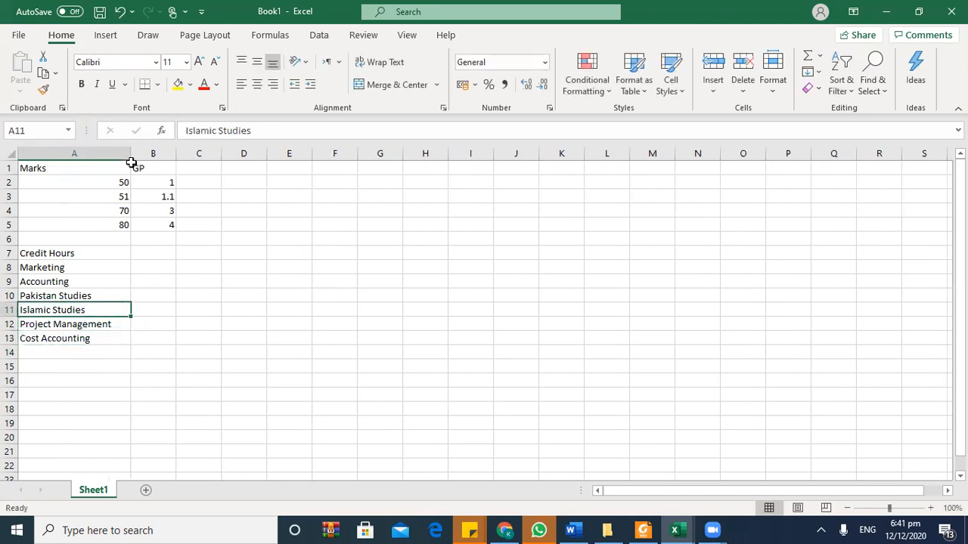
{"action": "left_click", "coordinate": [133, 163]}
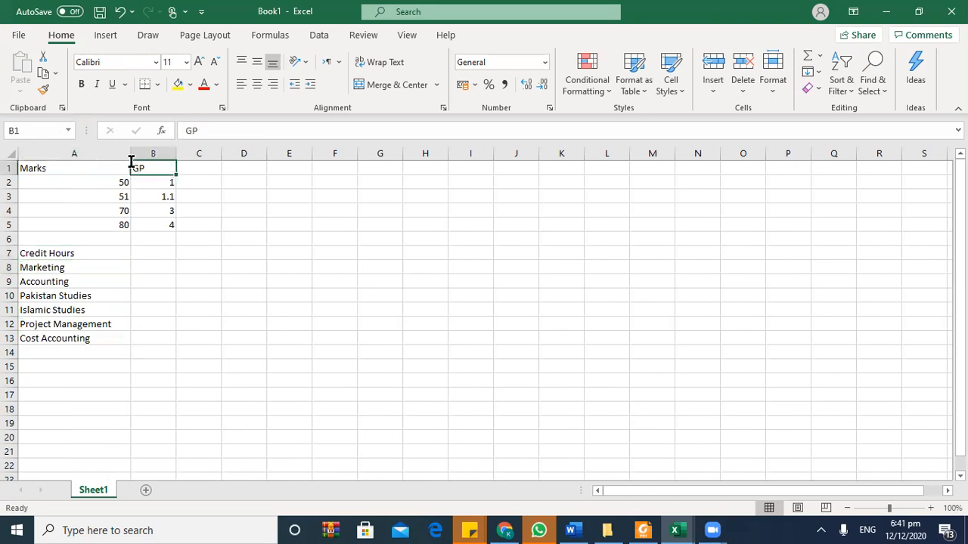
{"action": "key", "text": "Down"}
{"action": "key", "text": "Down"}
{"action": "key", "text": "Down"}
{"action": "key", "text": "Down"}
{"action": "key", "text": "Left"}
{"action": "key", "text": "Down"}
{"action": "key", "text": "Down"}
{"action": "type", "text": "Subject"}
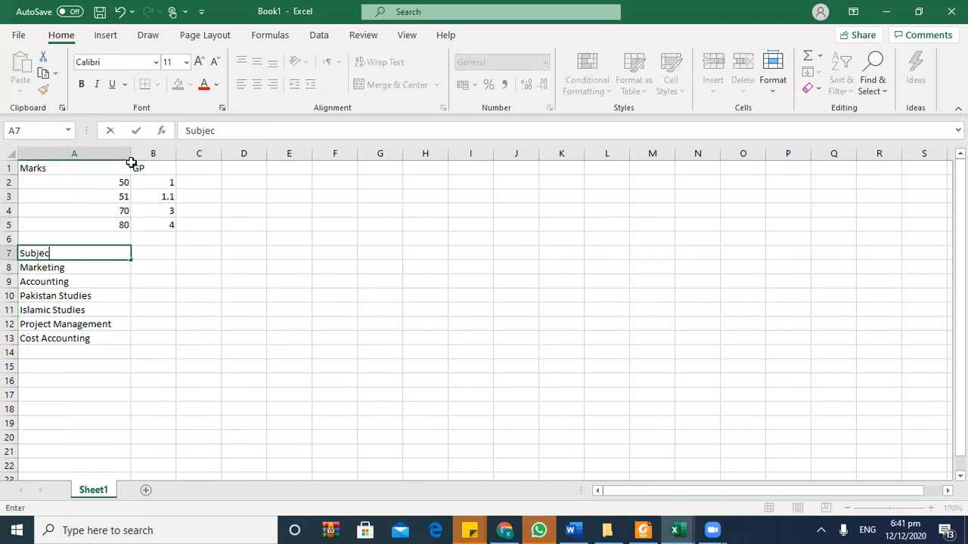
{"action": "key", "text": "Tab"}
- Add the heading Credit Hours in B7 and widen column B to about 15.14 (111 pixels)
{"action": "type", "text": "Credit Hours"}
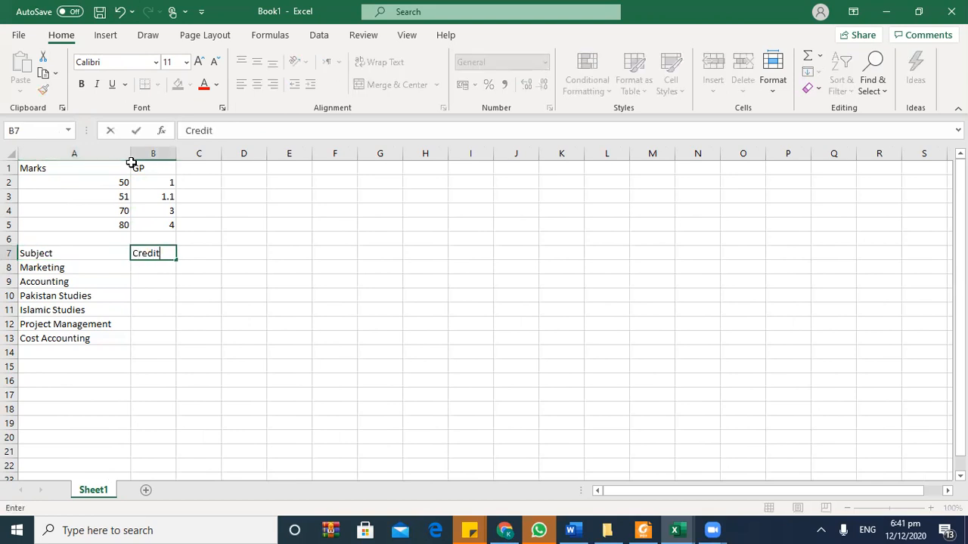
{"action": "key", "text": "Return"}
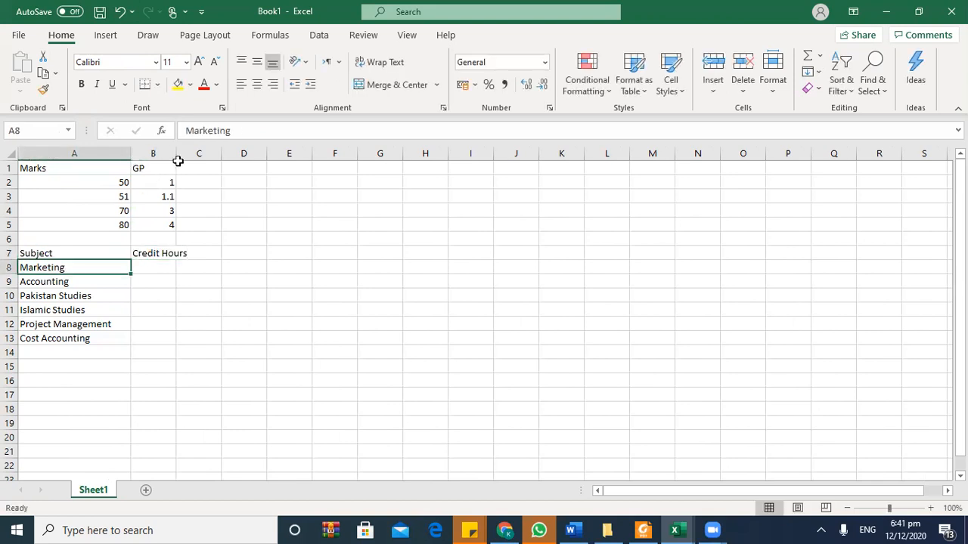
{"action": "left_click_drag", "start_coordinate": [176, 156], "coordinate": [212, 155]}
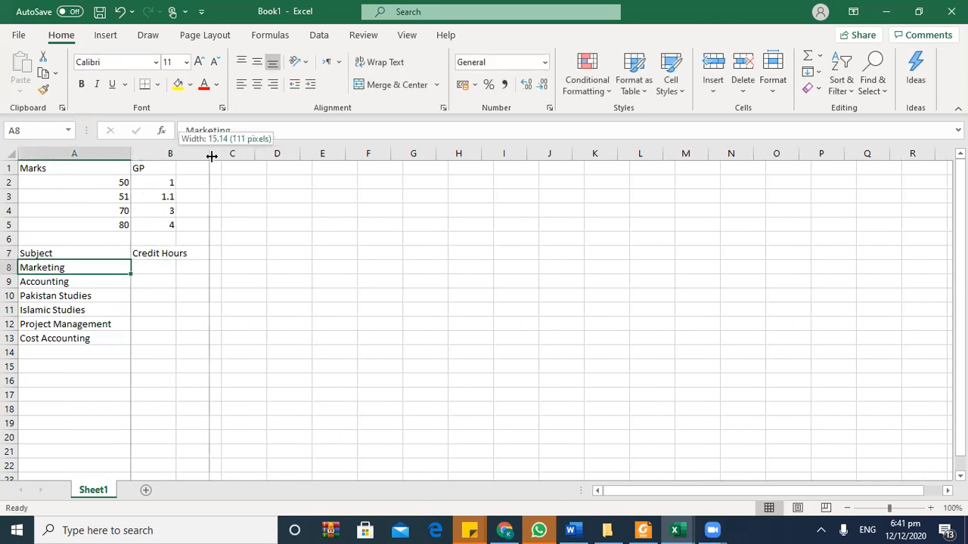
- Enter 3 credit hours each for Marketing, Accounting, Project Management and Cost Accounting in column B
{"action": "left_click", "coordinate": [148, 272]}
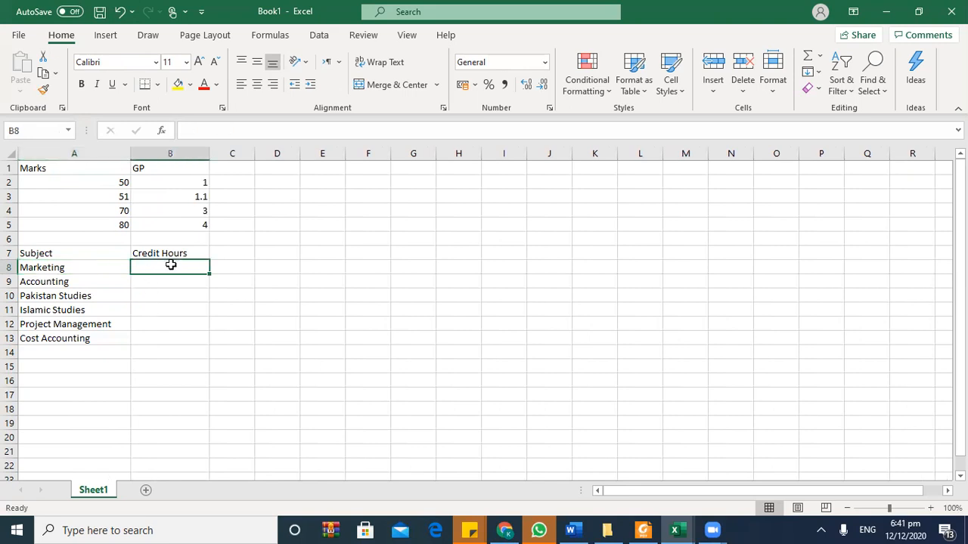
{"action": "type", "text": "3"}
{"action": "key", "text": "Return"}
{"action": "type", "text": "3"}
{"action": "key", "text": "Return"}
{"action": "key", "text": "Return"}
{"action": "key", "text": "Return"}
{"action": "type", "text": "3"}
{"action": "key", "text": "Return"}
{"action": "type", "text": "3"}
{"action": "key", "text": "Up"}
- Enter 2 credit hours each for Pakistan Studies and Islamic Studies in B10 and B11
{"action": "key", "text": "Up"}
{"action": "key", "text": "Up"}
{"action": "type", "text": "2"}
{"action": "key", "text": "Return"}
{"action": "type", "text": "2"}
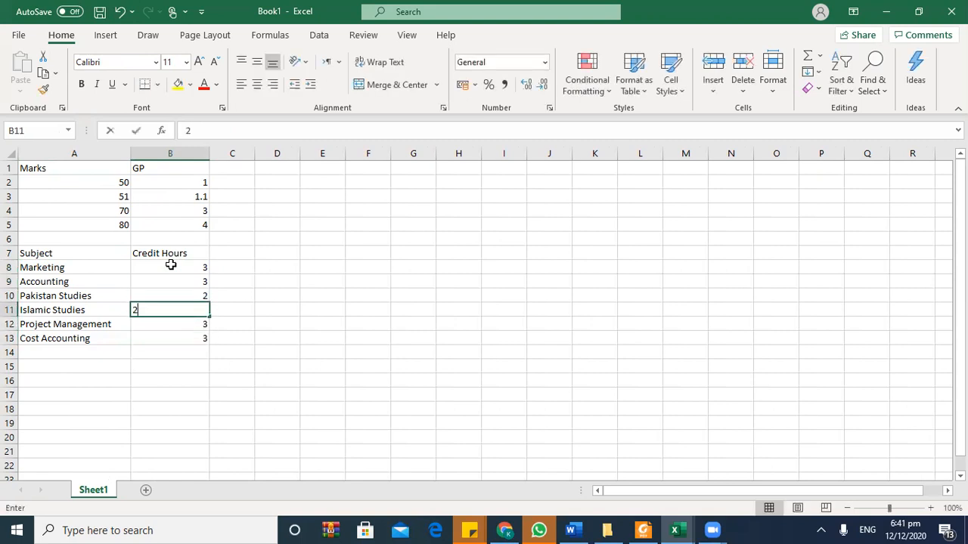
{"action": "key", "text": "Right"}
- Add the heading Marks Obtained in cell C7 and widen column C to about the heading's length
{"action": "key", "text": "Right"}
{"action": "key", "text": "Up"}
{"action": "key", "text": "Up"}
{"action": "key", "text": "Up"}
{"action": "key", "text": "Up"}
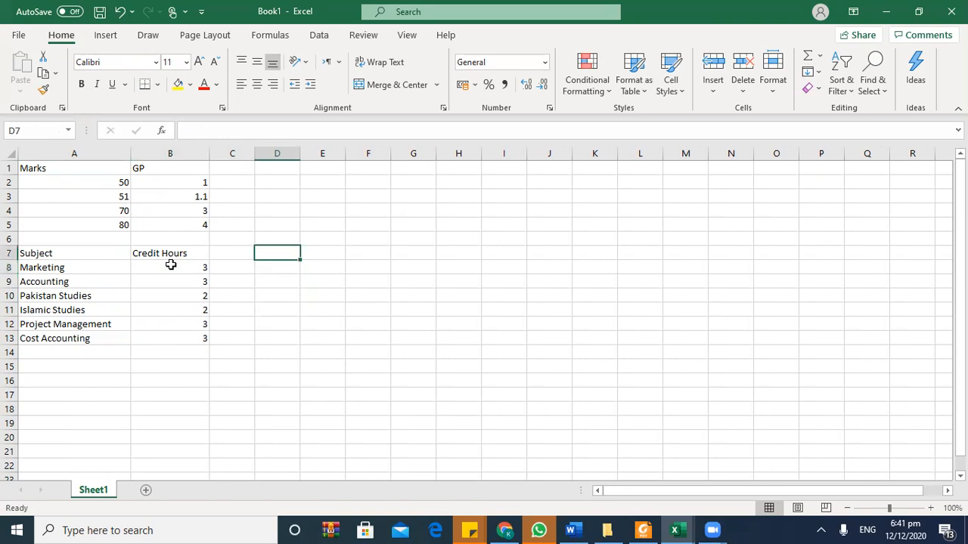
{"action": "key", "text": "Left"}
{"action": "type", "text": "Marks"}
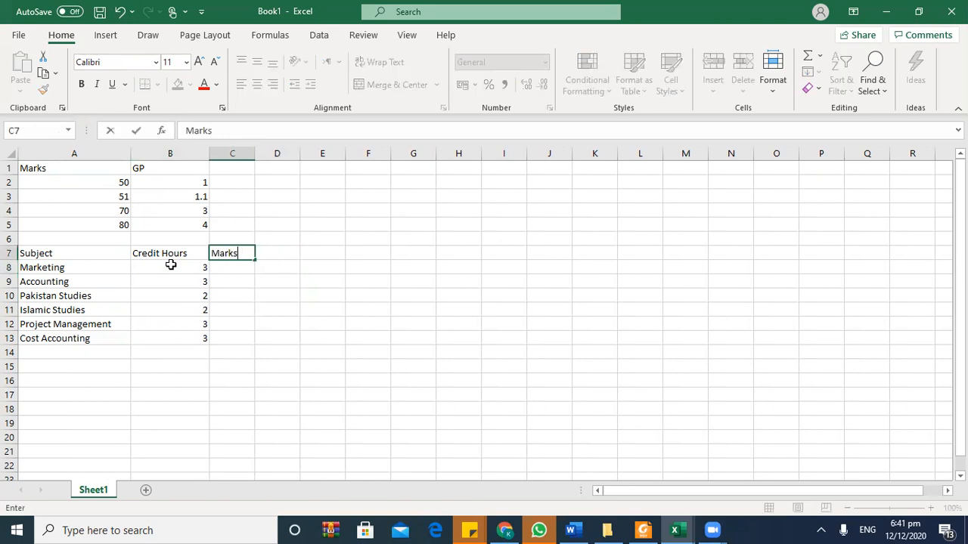
{"action": "type", "text": " Obtained"}
{"action": "key", "text": "Return"}
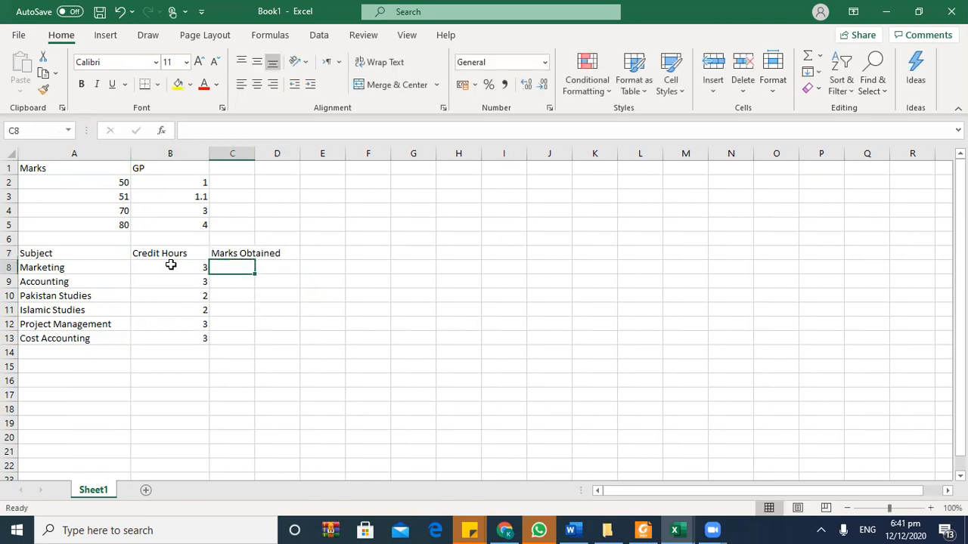
{"action": "left_click_drag", "start_coordinate": [258, 156], "coordinate": [277, 156]}
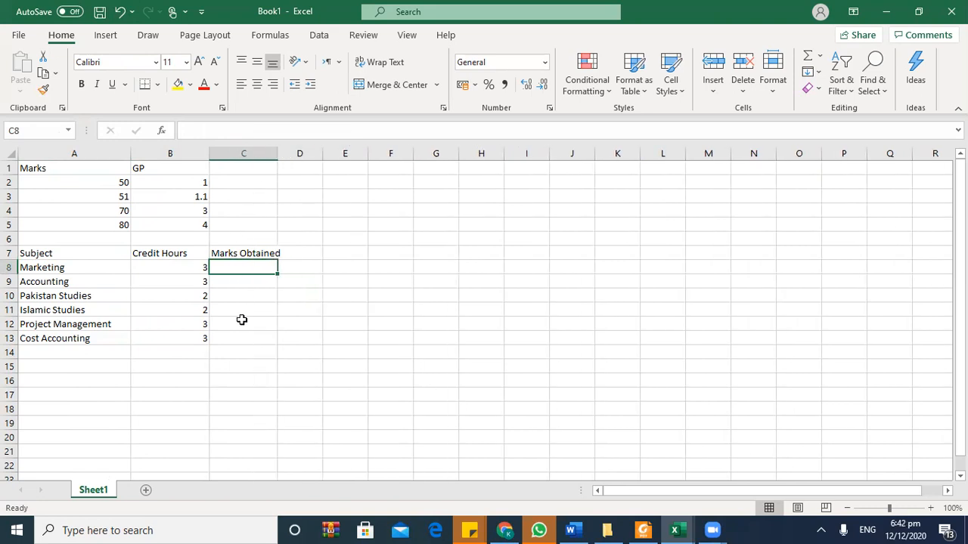
- Enter marks of 50, 70, 80 and 90 for Marketing, Accounting, Pakistan Studies and Islamic Studies in C8:C11
{"action": "type", "text": "50"}
{"action": "key", "text": "Return"}
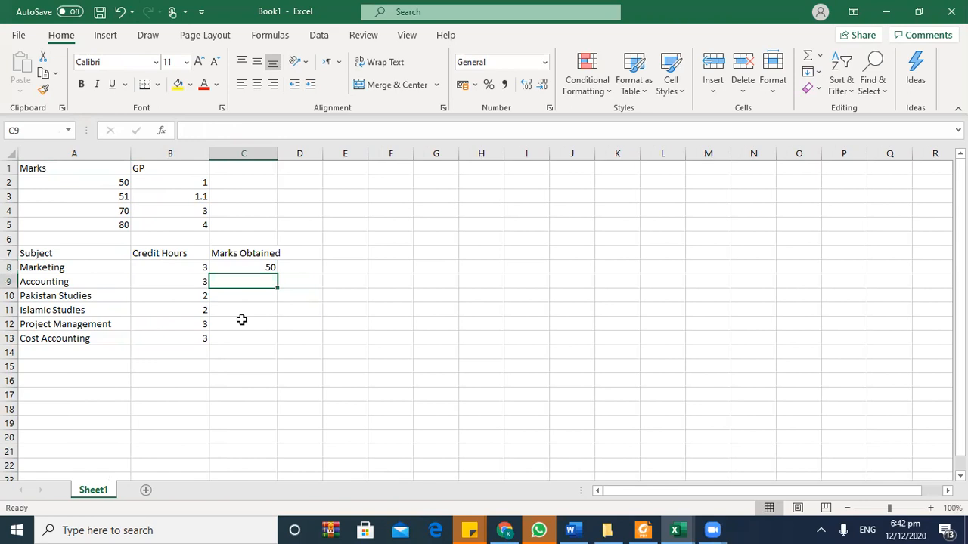
{"action": "type", "text": "70"}
{"action": "key", "text": "Return"}
{"action": "type", "text": "80"}
{"action": "key", "text": "Return"}
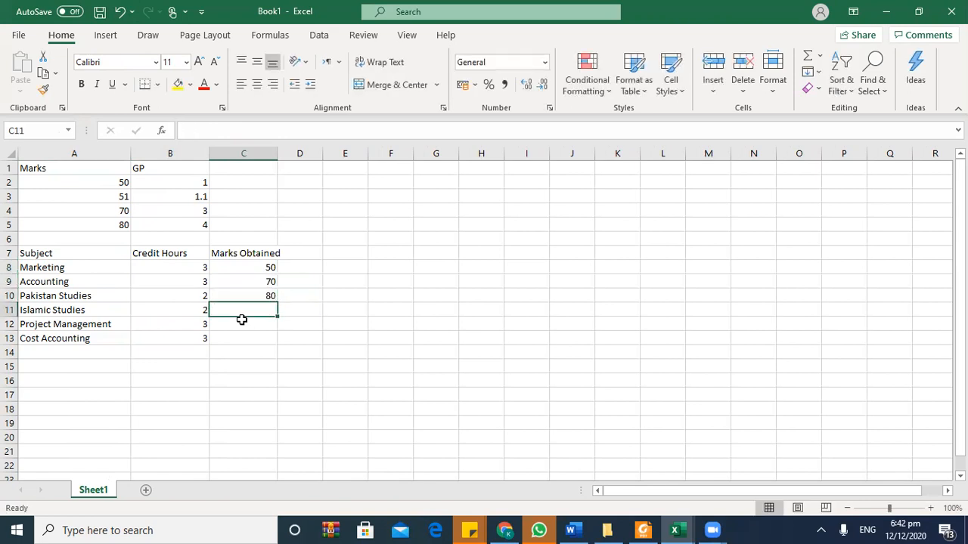
{"action": "type", "text": "90"}
{"action": "key", "text": "Return"}
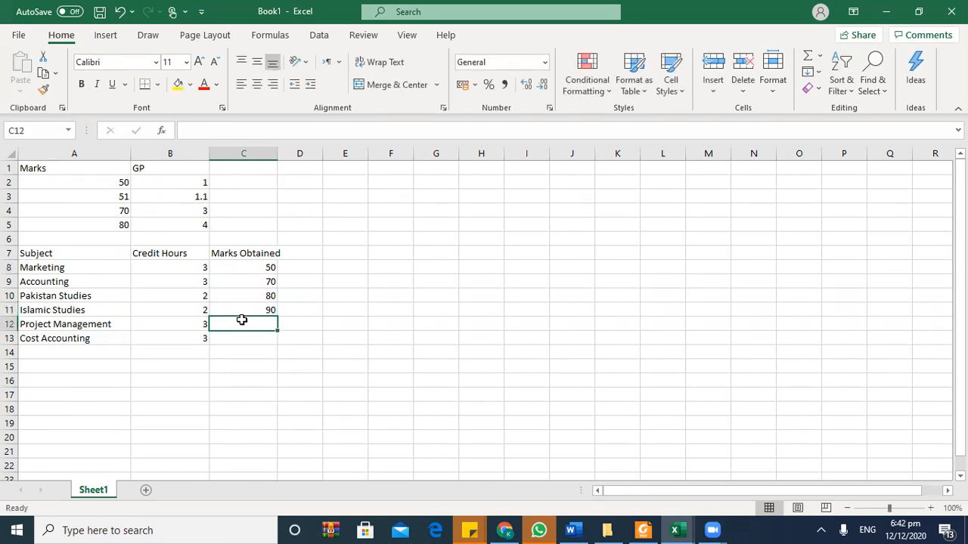
- Enter marks of 70 each for Project Management and Cost Accounting in C12 and C13
{"action": "type", "text": "70"}
{"action": "key", "text": "Return"}
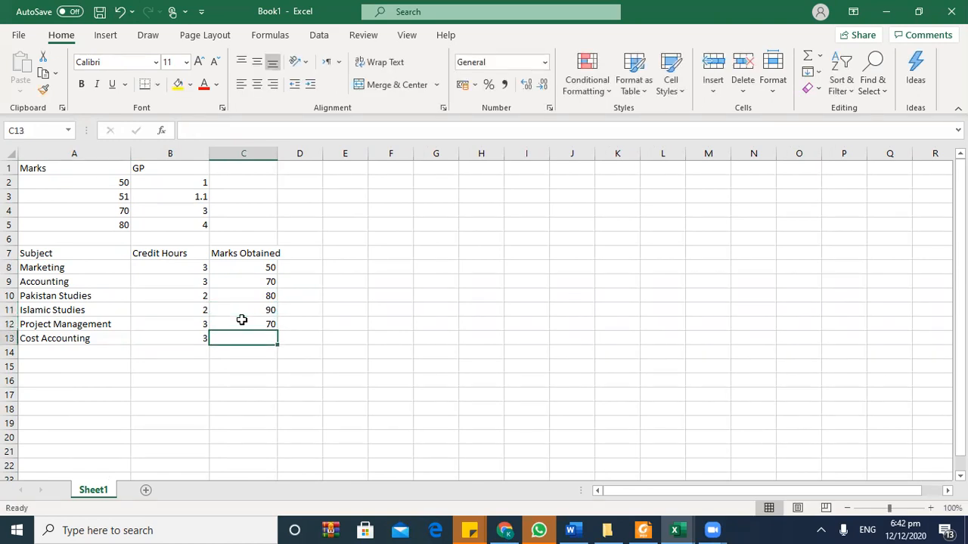
{"action": "type", "text": "60"}
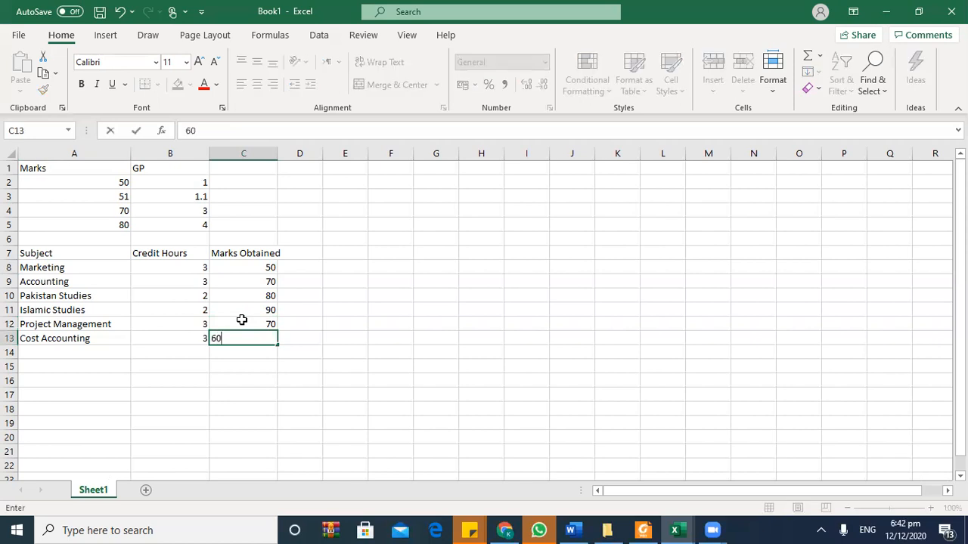
{"action": "key", "text": "Return"}
{"action": "key", "text": "Up"}
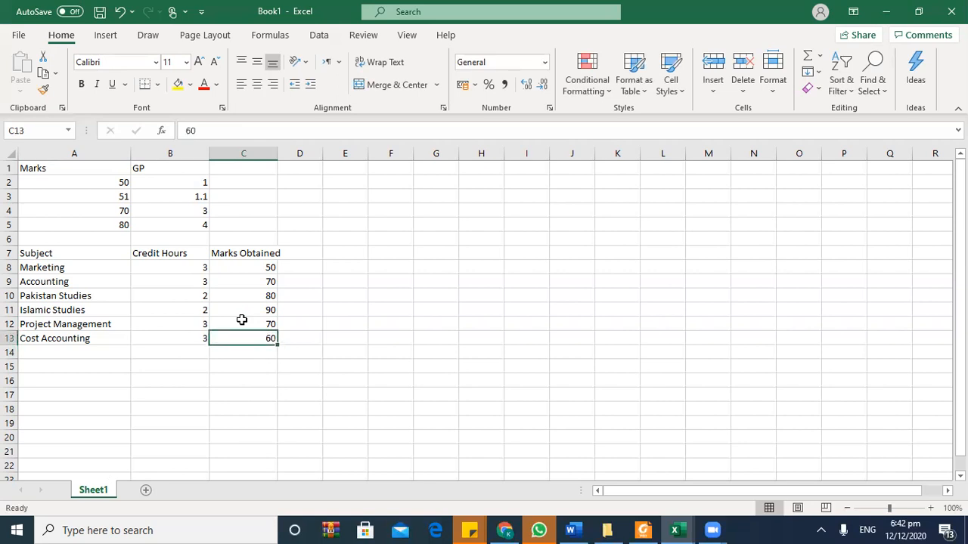
{"action": "type", "text": "70"}
{"action": "key", "text": "Tab"}
- Enter the formula =VLOOKUP(C8,A2:B5,2,0) in D8 to look up the Marketing grade point
{"action": "key", "text": "Up"}
{"action": "key", "text": "Up"}
{"action": "key", "text": "Up"}
{"action": "key", "text": "Up"}
{"action": "key", "text": "Up"}
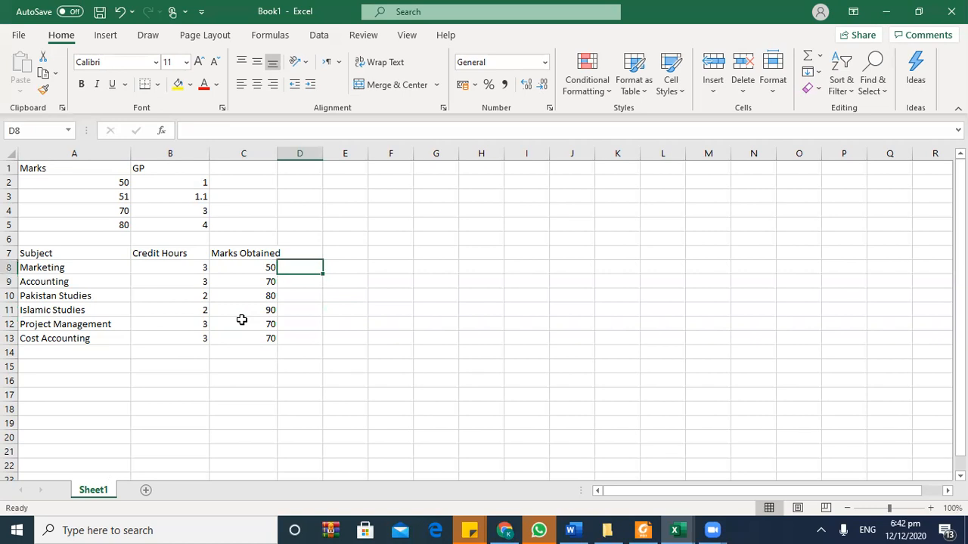
{"action": "key", "text": "Up"}
{"action": "key", "text": "Down"}
{"action": "key", "text": "Up"}
{"action": "key", "text": "Down"}
{"action": "type", "text": "=vlo"}
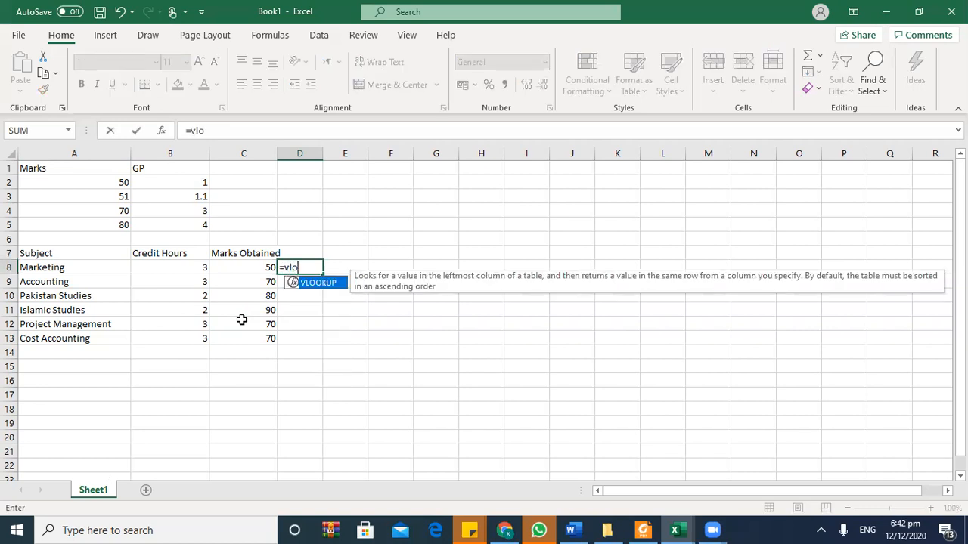
{"action": "type", "text": "okup("}
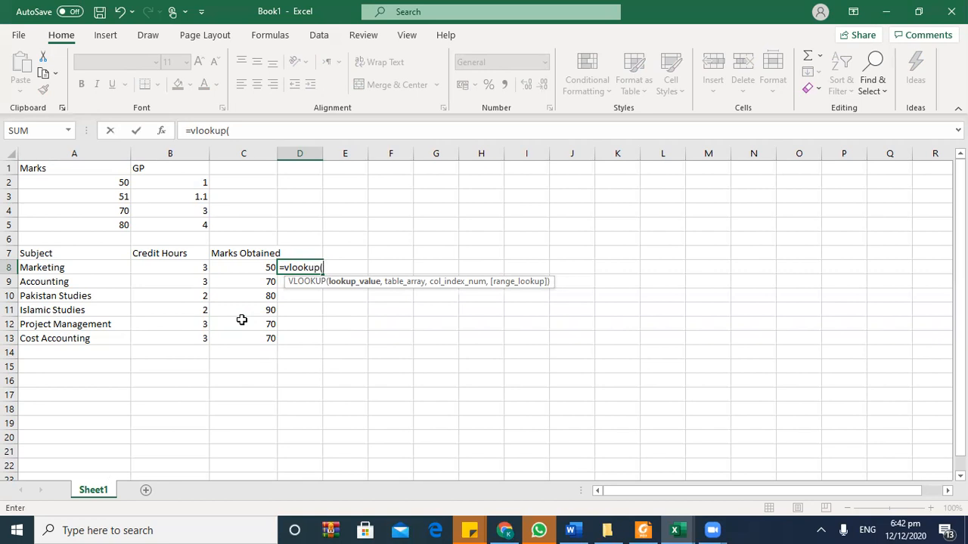
{"action": "key", "text": "Left"}
{"action": "type", "text": ","}
{"action": "left_click_drag", "start_coordinate": [117, 180], "coordinate": [207, 228]}
{"action": "type", "text": ","}
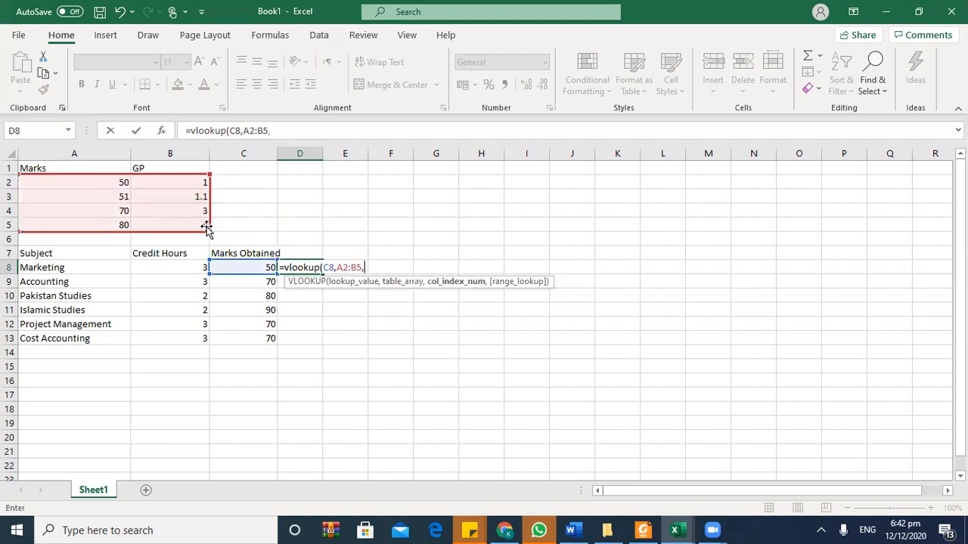
{"action": "type", "text": "2,"}
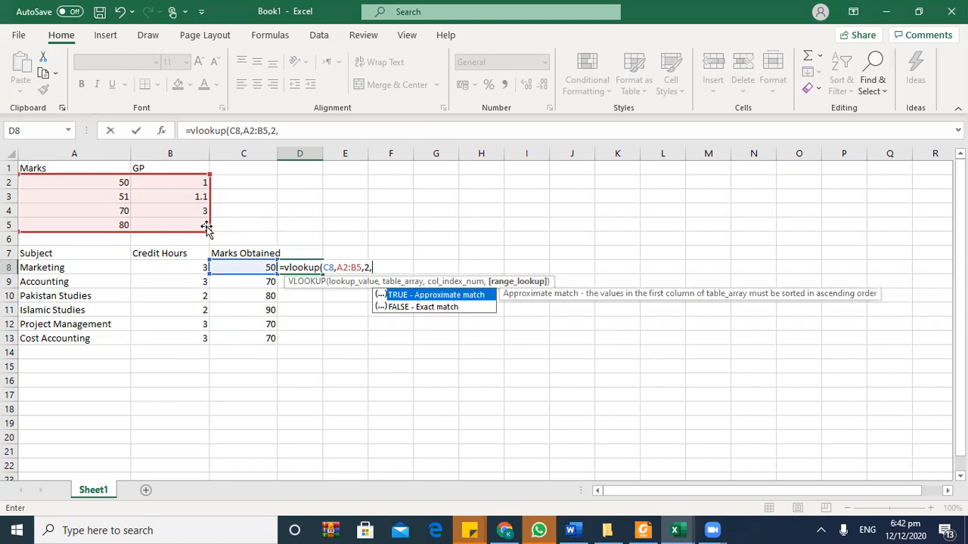
{"action": "type", "text": "0)"}
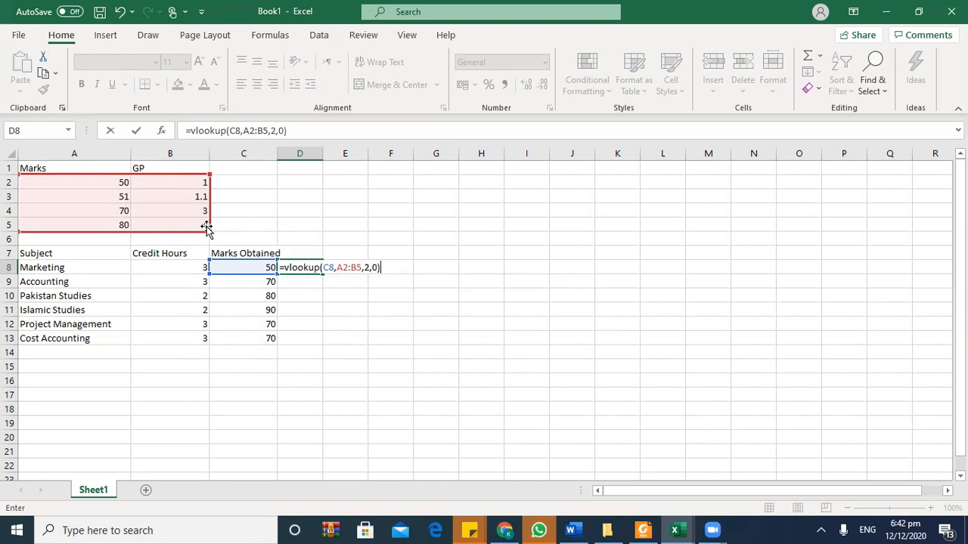
{"action": "key", "text": "Left"}
{"action": "key", "text": "Left"}
{"action": "key", "text": "Right"}
{"action": "key", "text": "Right"}
- Make the table range in the D8 lookup formula absolute as $A$2:$B$5
{"action": "key", "text": "F2"}
{"action": "key", "text": "F2"}
{"action": "key", "text": "Left"}
{"action": "key", "text": "Left"}
{"action": "key", "text": "Left"}
{"action": "key", "text": "Left"}
{"action": "key", "text": "Left"}
{"action": "key", "text": "Left"}
{"action": "key", "text": "Left"}
{"action": "key", "text": "Left"}
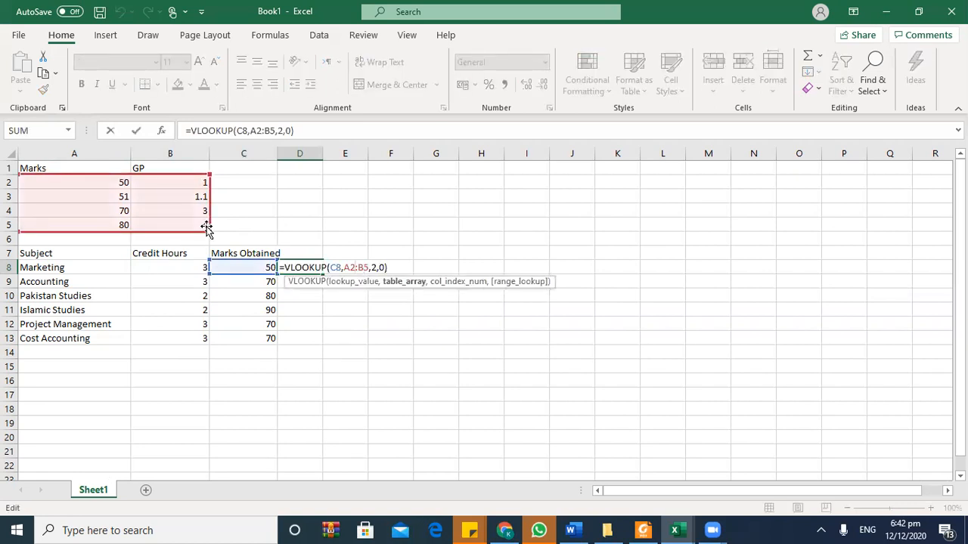
{"action": "key", "text": "F4"}
{"action": "key", "text": "Right"}
{"action": "key", "text": "Right"}
{"action": "key", "text": "Right"}
{"action": "key", "text": "F4"}
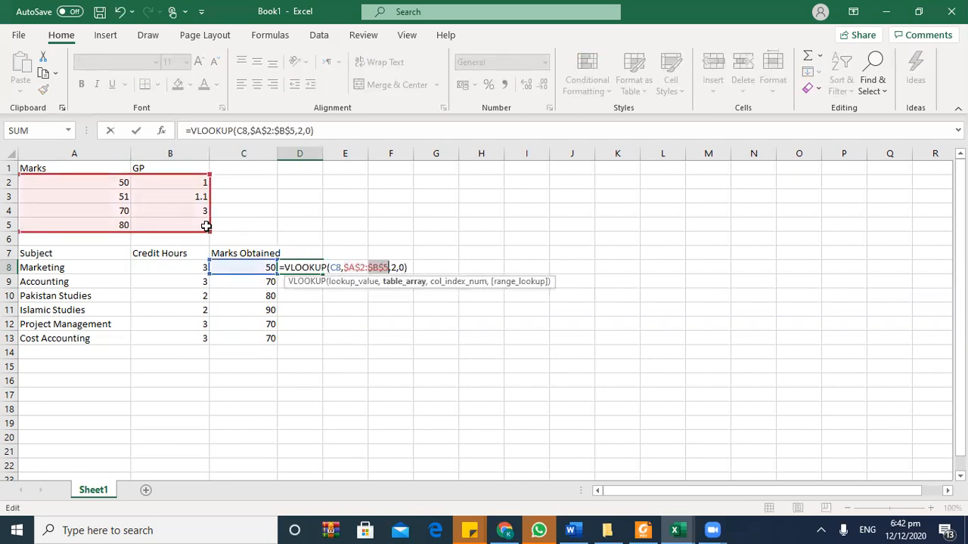
{"action": "key", "text": "Return"}
- Copy the D8 lookup formula down column D through D14
{"action": "key", "text": "ctrl+d"}
{"action": "key", "text": "Down"}
{"action": "key", "text": "ctrl+d"}
{"action": "key", "text": "Down"}
{"action": "key", "text": "ctrl+d"}
{"action": "key", "text": "Down"}
{"action": "key", "text": "ctrl+d"}
{"action": "key", "text": "Down"}
{"action": "key", "text": "ctrl+d"}
{"action": "key", "text": "Down"}
{"action": "key", "text": "ctrl+d"}
- Replace the Islamic Studies lookup result in D11 with the value 4
{"action": "key", "text": "Up"}
{"action": "key", "text": "Up"}
{"action": "key", "text": "Up"}
{"action": "key", "text": "Left"}
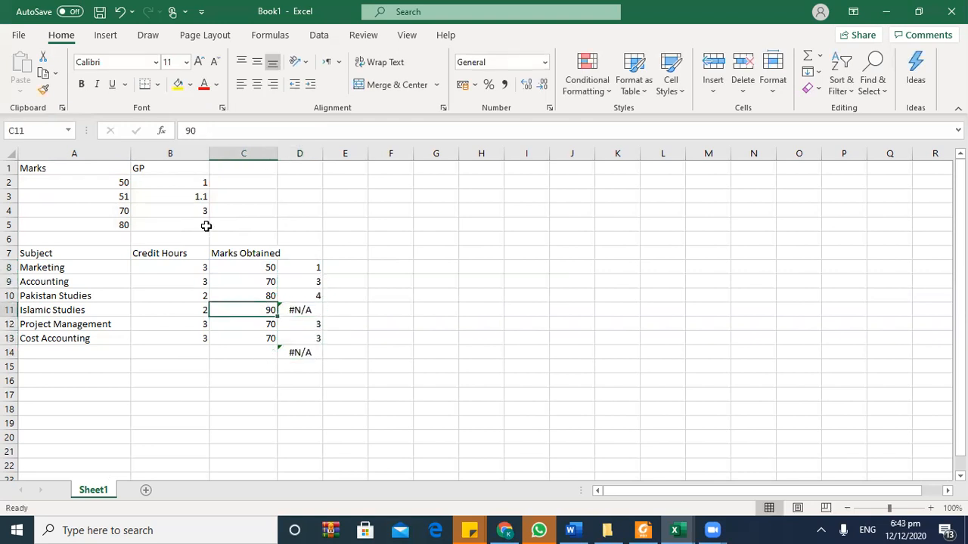
{"action": "key", "text": "Right"}
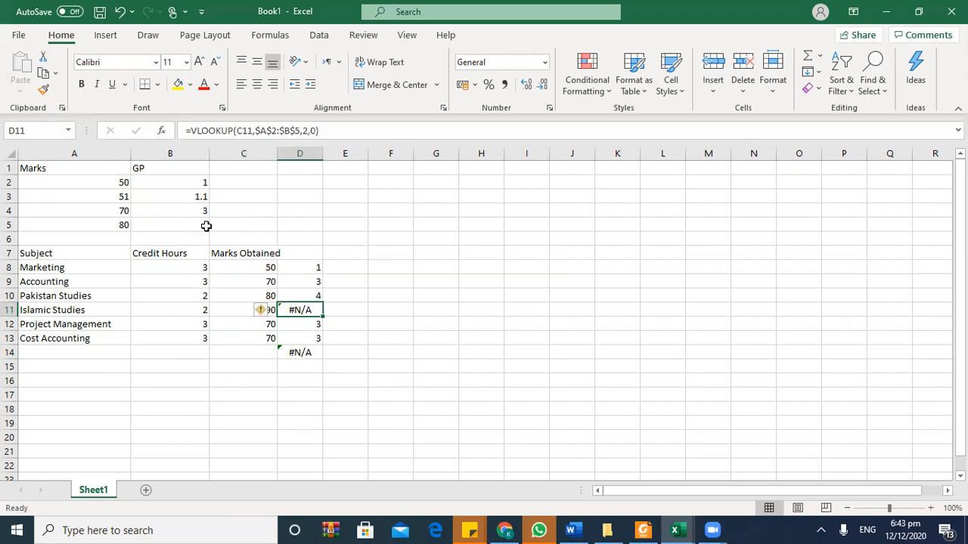
{"action": "type", "text": "4"}
{"action": "key", "text": "Escape"}
{"action": "key", "text": "Left"}
{"action": "key", "text": "Right"}
{"action": "type", "text": "4"}
{"action": "key", "text": "Return"}
- Clear the surplus lookup formula in D14 below the Cost Accounting row
{"action": "key", "text": "Down"}
{"action": "key", "text": "Down"}
{"action": "key", "text": "Delete"}
- Add the heading GP in cell D7 above the looked-up grade points
{"action": "key", "text": "Up"}
{"action": "key", "text": "Up"}
{"action": "key", "text": "Up"}
{"action": "key", "text": "Up"}
{"action": "key", "text": "Up"}
{"action": "key", "text": "Up"}
{"action": "key", "text": "Up"}
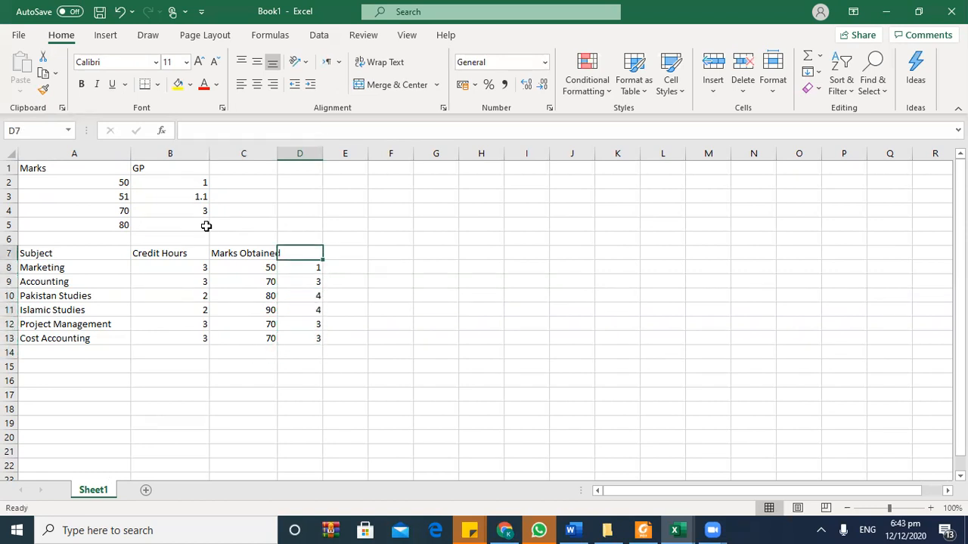
{"action": "type", "text": "G"}
{"action": "key", "text": "BackSpace"}
{"action": "type", "text": "G"}
{"action": "key", "text": "BackSpace"}
{"action": "type", "text": "GP"}
{"action": "key", "text": "Right"}
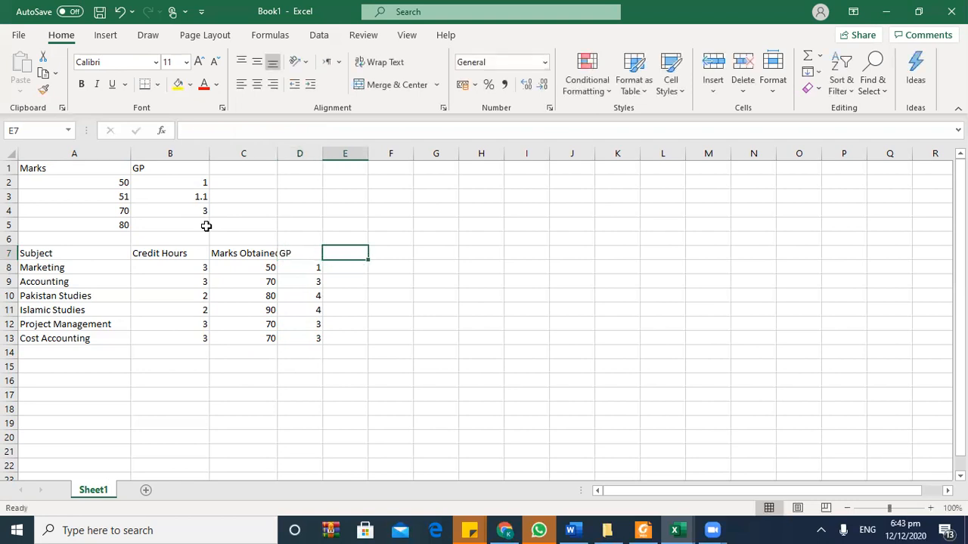
- Compare the Marketing and Accounting marks in C8:C9 with their looked-up grade points in D8:D9
{"action": "key", "text": "Left"}
{"action": "key", "text": "Down"}
{"action": "key", "text": "Left"}
{"action": "key", "text": "Right"}
{"action": "key", "text": "Down"}
{"action": "key", "text": "Up"}
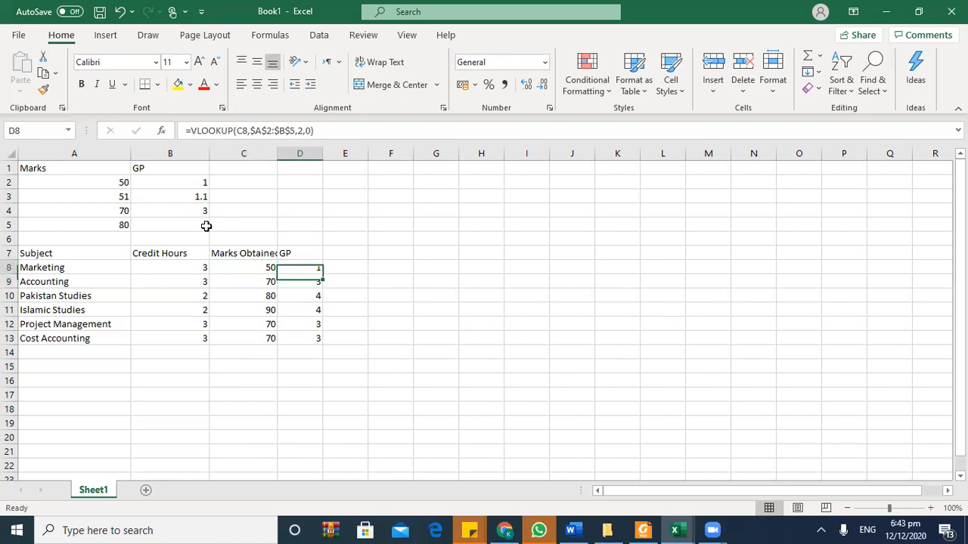
{"action": "key", "text": "Left"}
{"action": "key", "text": "Right"}
{"action": "key", "text": "Down"}
{"action": "key", "text": "Left"}
{"action": "key", "text": "Right"}
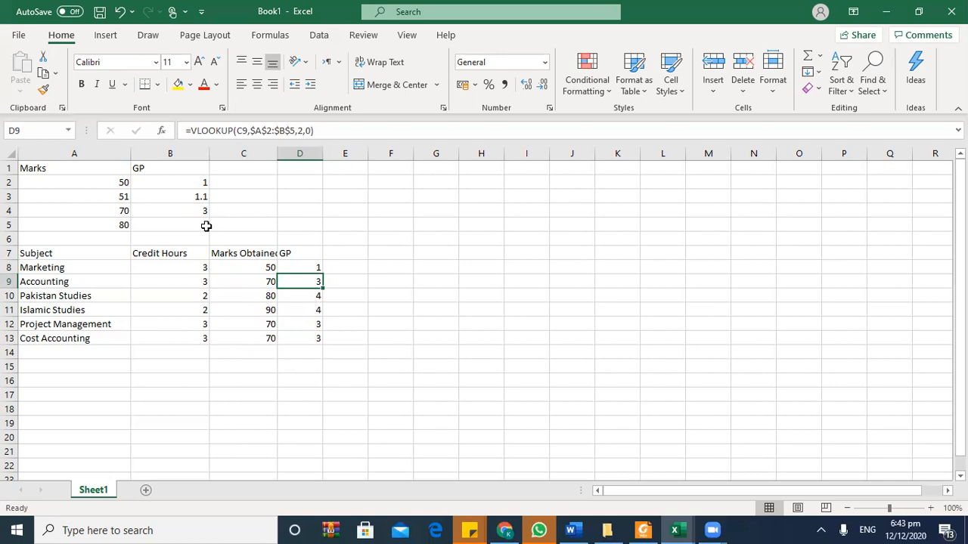
- Change the Islamic Studies marks in C11 to 51 and its grade point in D11 to 1.1
{"action": "key", "text": "Left"}
{"action": "key", "text": "Down"}
{"action": "key", "text": "Down"}
{"action": "key", "text": "Down"}
{"action": "key", "text": "Down"}
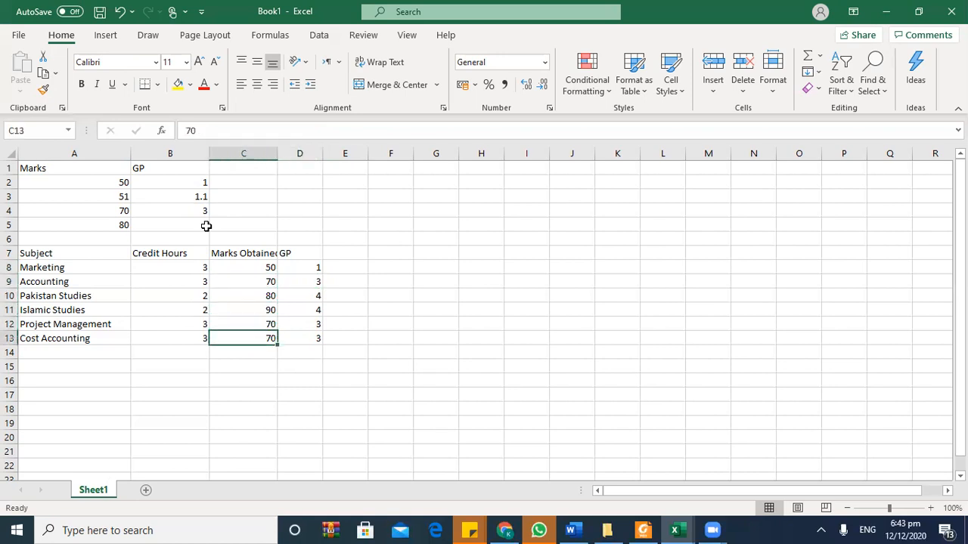
{"action": "type", "text": "5"}
{"action": "key", "text": "Escape"}
{"action": "key", "text": "Up"}
{"action": "key", "text": "Up"}
{"action": "type", "text": "51"}
{"action": "key", "text": "Right"}
{"action": "key", "text": "Right"}
- Add the heading GPA in cell E7 beside the GP column
{"action": "key", "text": "Up"}
{"action": "key", "text": "Up"}
{"action": "key", "text": "Up"}
{"action": "key", "text": "Up"}
{"action": "key", "text": "Down"}
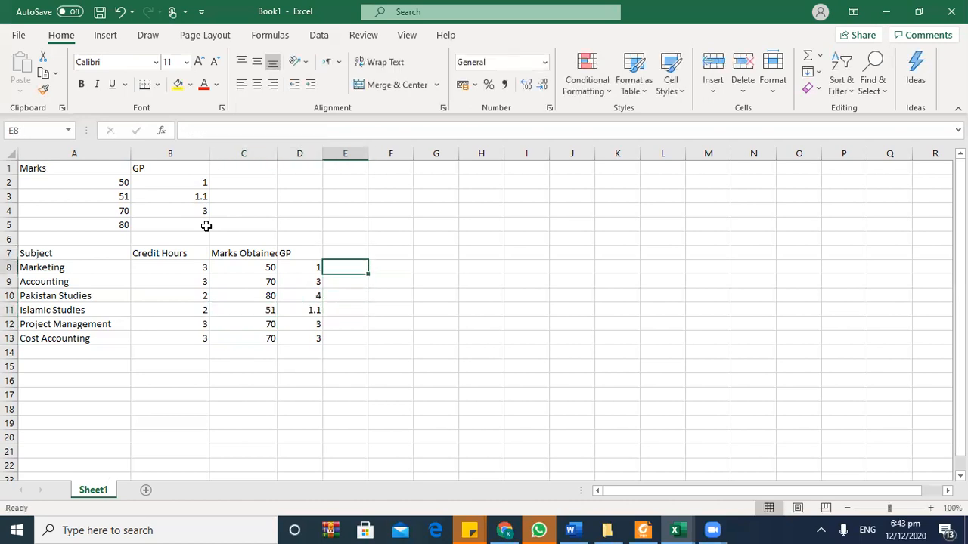
{"action": "key", "text": "Up"}
{"action": "key", "text": "Right"}
{"action": "key", "text": "Left"}
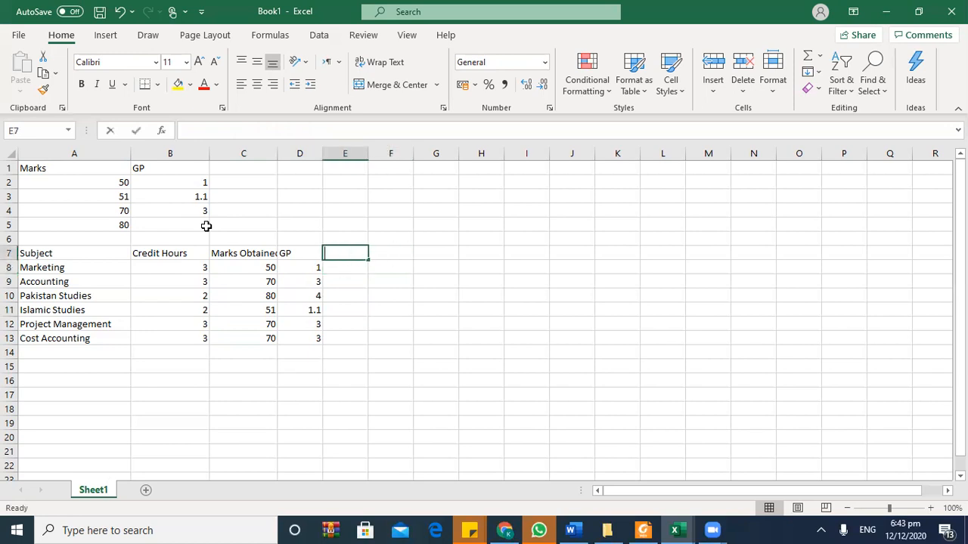
{"action": "type", "text": "GPA"}
{"action": "key", "text": "Return"}
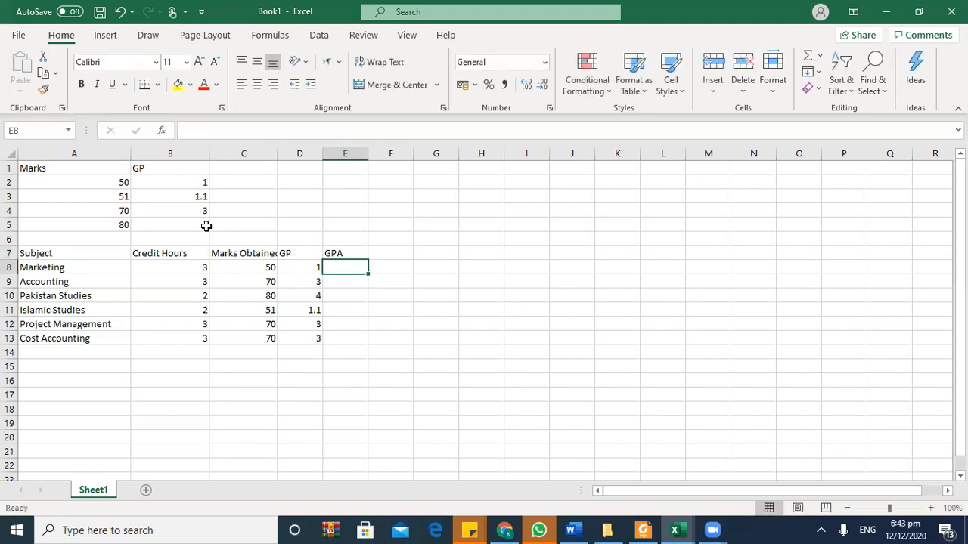
- Enter the formula =D8*B8 in E8 to multiply the Marketing GP by its credit hours
{"action": "type", "text": "="}
{"action": "key", "text": "Left"}
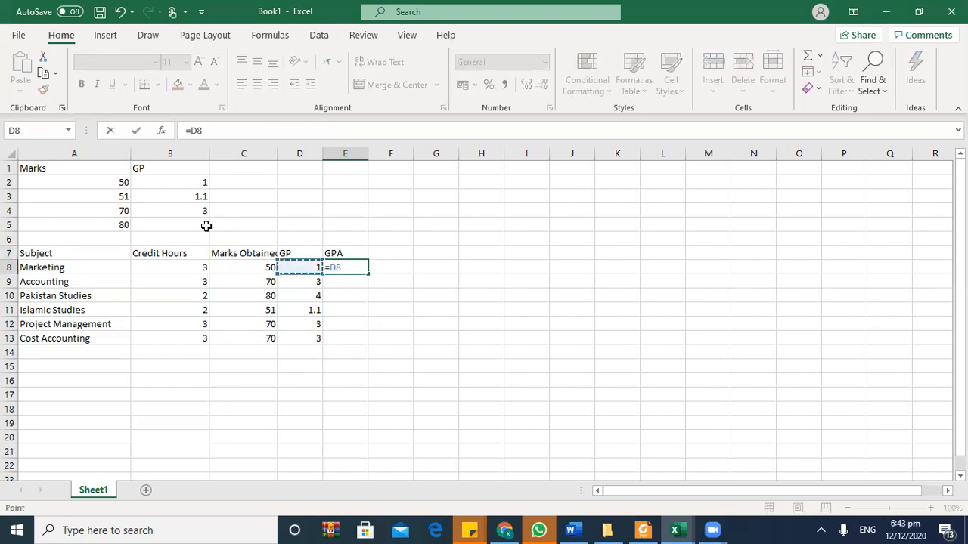
{"action": "type", "text": "*"}
{"action": "key", "text": "Left"}
{"action": "key", "text": "Left"}
{"action": "key", "text": "Left"}
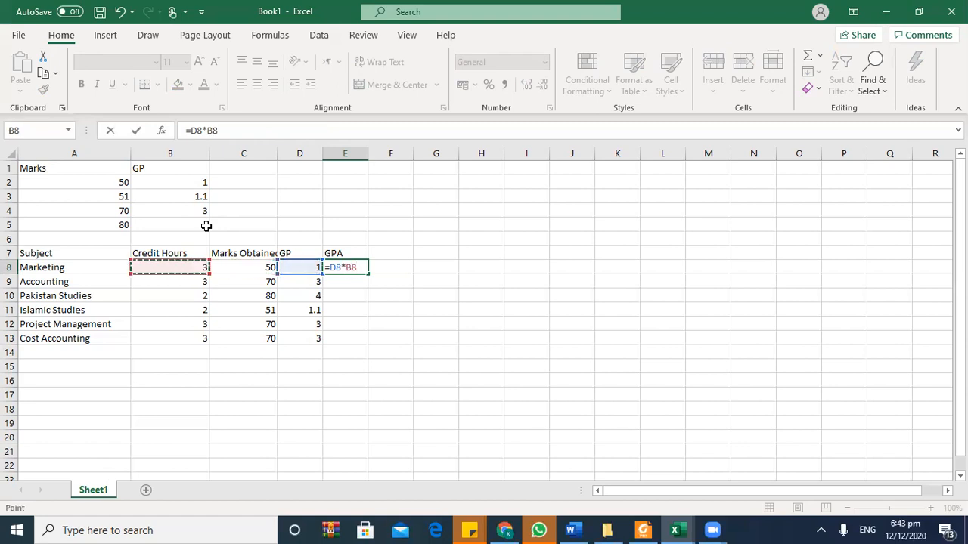
{"action": "key", "text": "Return"}
{"action": "key", "text": "Up"}
{"action": "key", "text": "Down"}
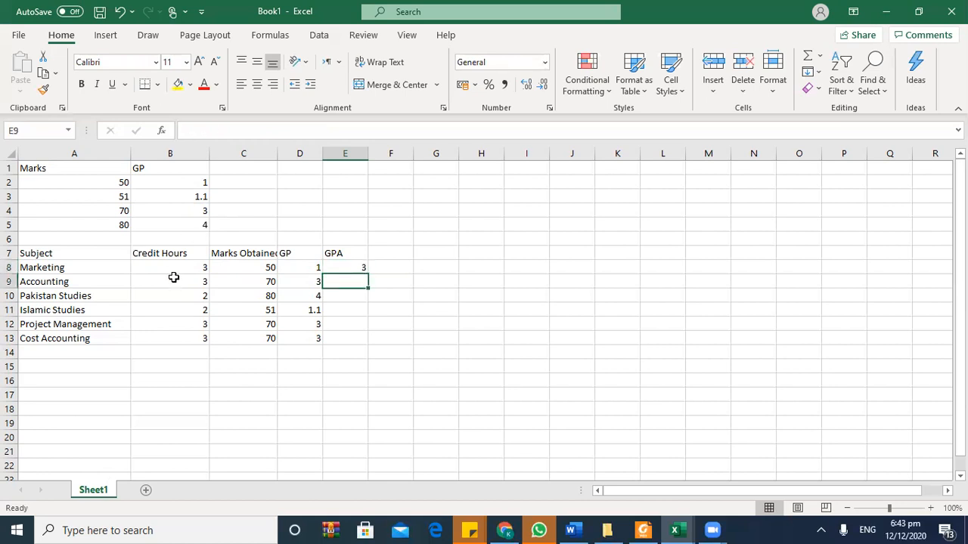
- Copy the E8 multiplication formula down to E9:E13 for the remaining subjects
{"action": "key", "text": "ctrl+d"}
{"action": "key", "text": "Down"}
{"action": "key", "text": "ctrl+d"}
{"action": "key", "text": "Down"}
{"action": "key", "text": "ctrl+d"}
{"action": "key", "text": "Down"}
{"action": "type", "text": "D"}
{"action": "key", "text": "Return"}
{"action": "key", "text": "ctrl+d"}
{"action": "key", "text": "Up"}
{"action": "key", "text": "Up"}
{"action": "key", "text": "Down"}
{"action": "key", "text": "ctrl+d"}
{"action": "key", "text": "Down"}
{"action": "key", "text": "ctrl+d"}
{"action": "key", "text": "Down"}
- Select the GPA values of all six subjects in E8:E13
{"action": "key", "text": "Up"}
{"action": "key", "text": "Up"}
{"action": "key", "text": "Up"}
{"action": "key", "text": "Up"}
{"action": "key", "text": "Up"}
{"action": "key", "text": "Up"}
{"action": "key", "text": "shift+Down"}
{"action": "key", "text": "shift+Down"}
{"action": "key", "text": "shift+Down"}
{"action": "key", "text": "shift+Down"}
{"action": "key", "text": "shift+Down"}
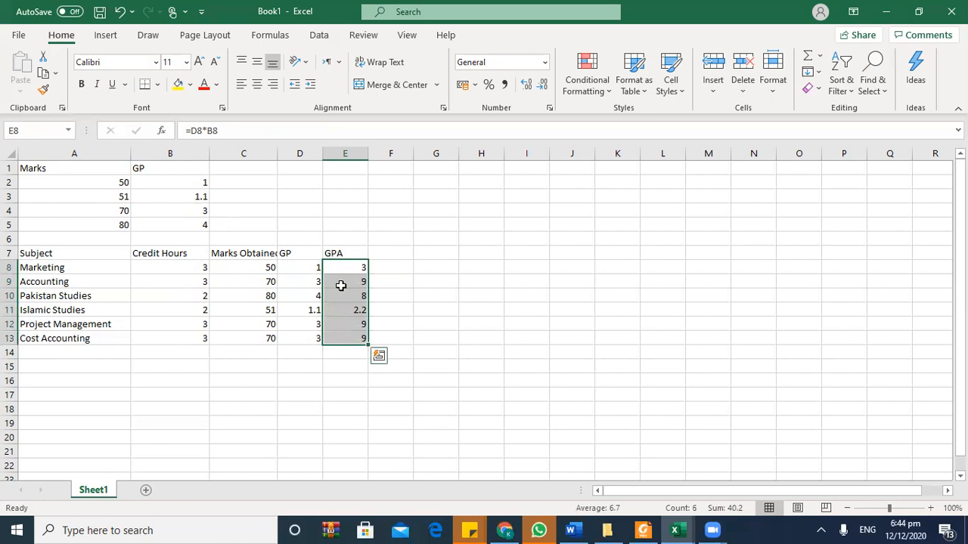
- Enter the formula =SUM(E8:E13) in E15 to total the GPA column
{"action": "key", "text": "Down"}
{"action": "key", "text": "Down"}
{"action": "key", "text": "Down"}
{"action": "key", "text": "Down"}
{"action": "key", "text": "Down"}
{"action": "key", "text": "Down"}
{"action": "key", "text": "Down"}
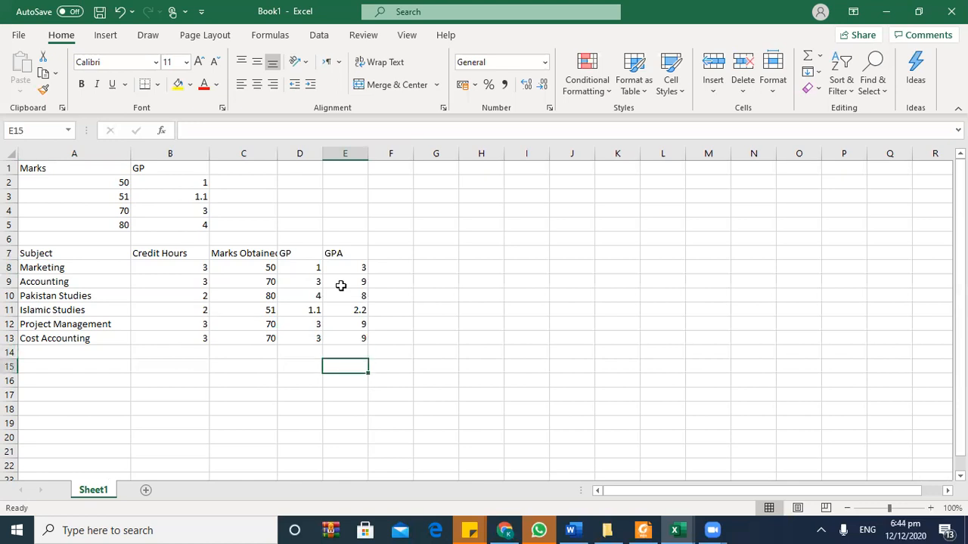
{"action": "type", "text": "=SUM("}
{"action": "key", "text": "Up"}
{"action": "key", "text": "Up"}
{"action": "key", "text": "shift+Up"}
{"action": "key", "text": "shift+Up"}
{"action": "key", "text": "shift+Up"}
{"action": "key", "text": "shift+Up"}
{"action": "key", "text": "shift+Up"}
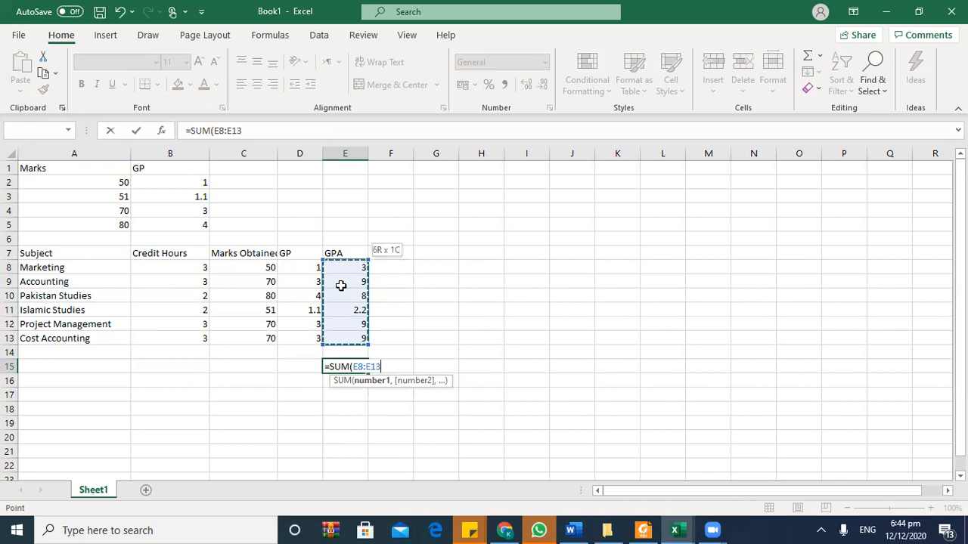
{"action": "key", "text": "Return"}
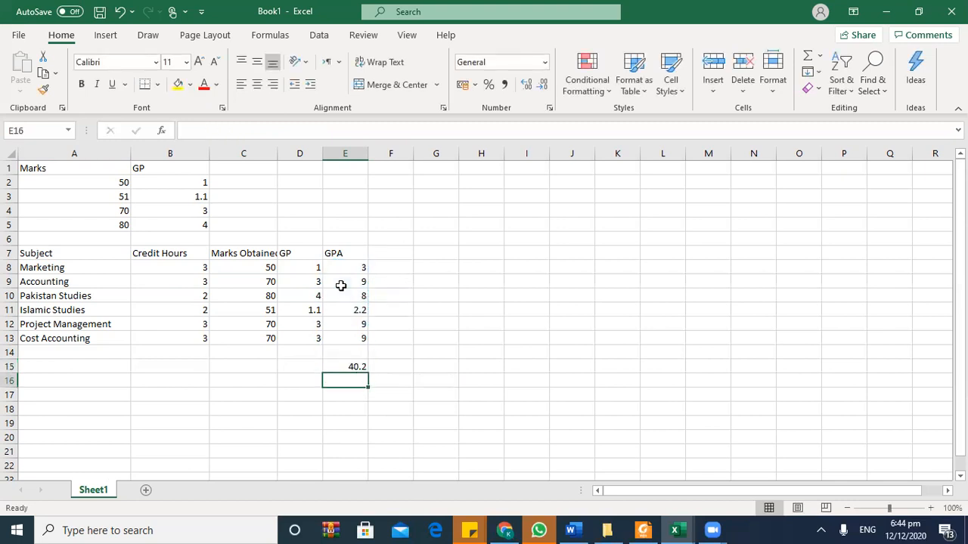
- Copy the sum formula from E15 to B15 to total the credit hours
{"action": "key", "text": "Up"}
{"action": "key", "text": "Down"}
{"action": "key", "text": "Up"}
{"action": "key", "text": "Left"}
{"action": "key", "text": "Left"}
{"action": "key", "text": "Left"}
{"action": "key", "text": "Right"}
{"action": "key", "text": "Right"}
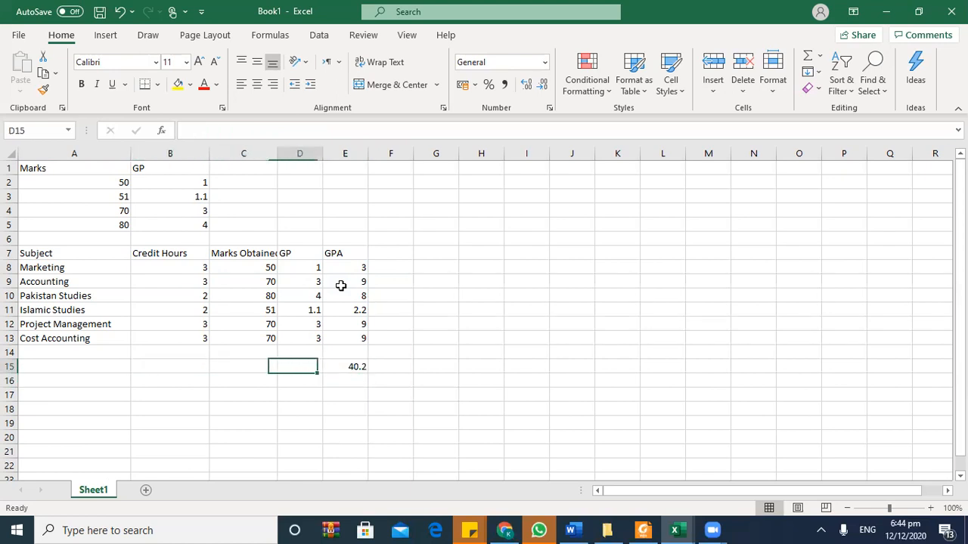
{"action": "key", "text": "Right"}
{"action": "key", "text": "ctrl+c"}
{"action": "key", "text": "Left"}
{"action": "key", "text": "Left"}
{"action": "key", "text": "Left"}
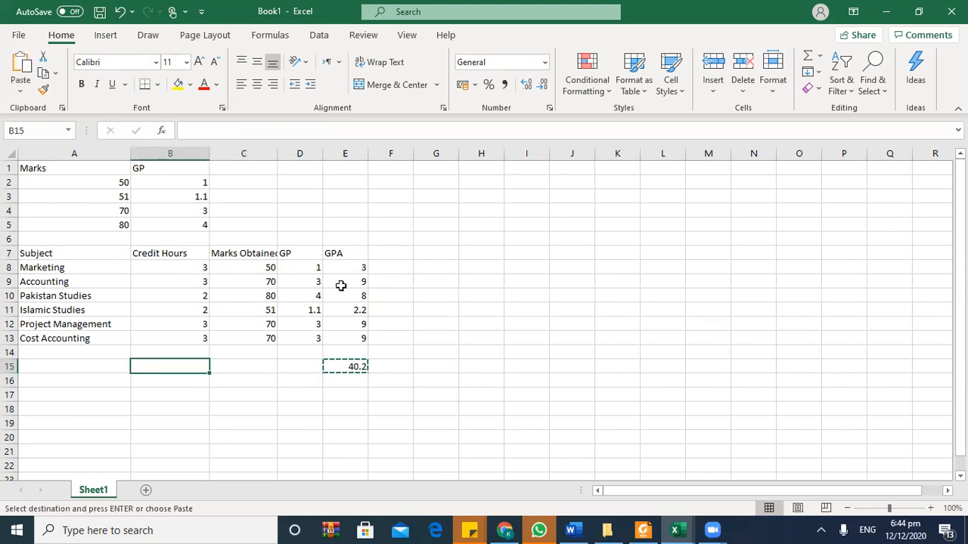
{"action": "key", "text": "ctrl+v"}
{"action": "key", "text": "Right"}
{"action": "key", "text": "Right"}
{"action": "key", "text": "Right"}
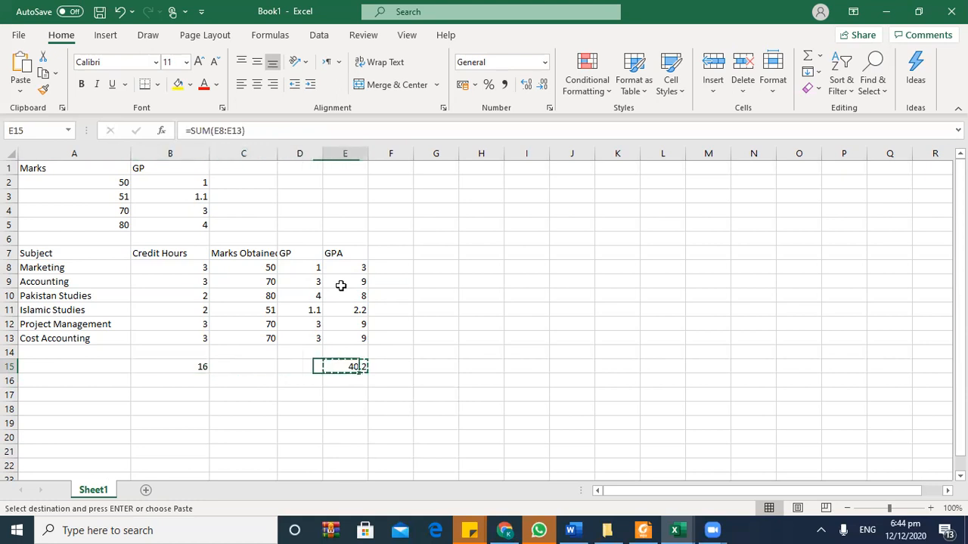
{"action": "key", "text": "Down"}
{"action": "key", "text": "Escape"}
- Replace the heading in E7 with WEIGHTED GRADE POINNT
{"action": "key", "text": "Up"}
{"action": "key", "text": "Up"}
{"action": "key", "text": "Up"}
{"action": "key", "text": "Up"}
{"action": "key", "text": "Up"}
{"action": "key", "text": "Up"}
{"action": "key", "text": "Up"}
{"action": "key", "text": "Up"}
{"action": "key", "text": "Up"}
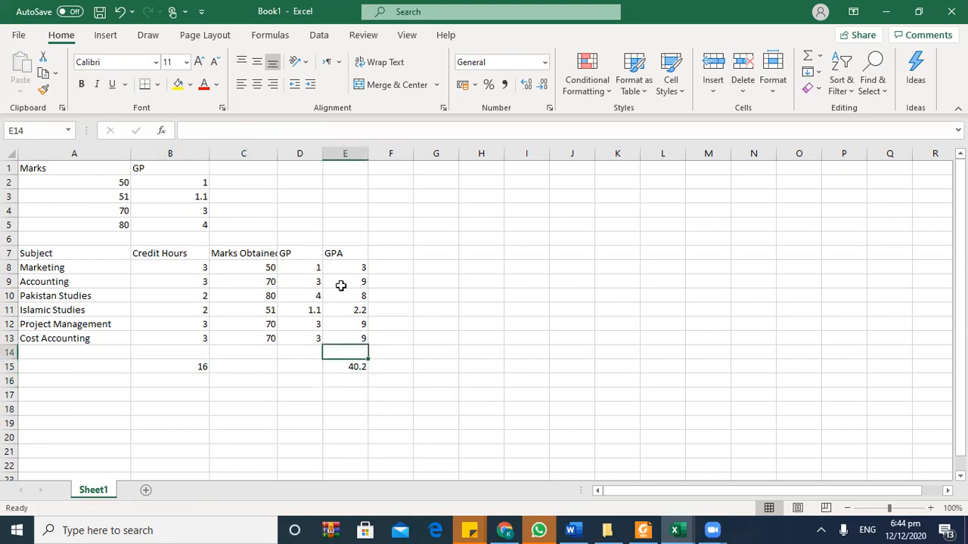
{"action": "type", "text": "G"}
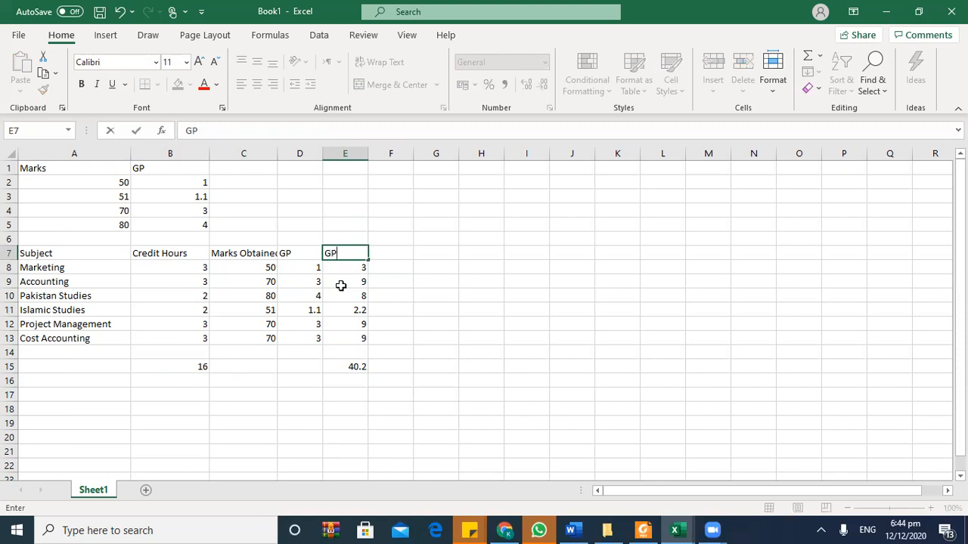
{"action": "key", "text": "BackSpace"}
{"action": "type", "text": "WEIGHTED GRANT"}
{"action": "key", "text": "BackSpace"}
{"action": "key", "text": "BackSpace"}
{"action": "type", "text": "DE POINNT"}
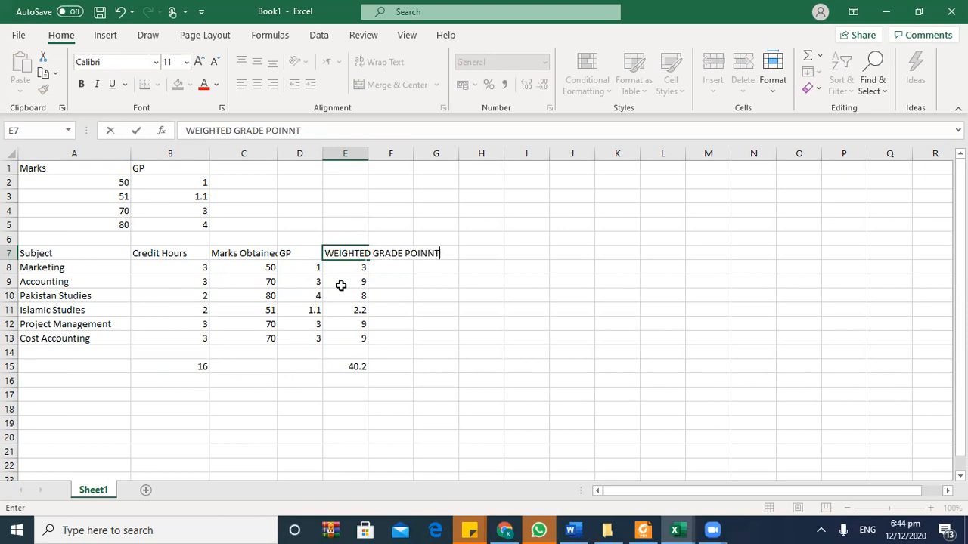
{"action": "key", "text": "Tab"}
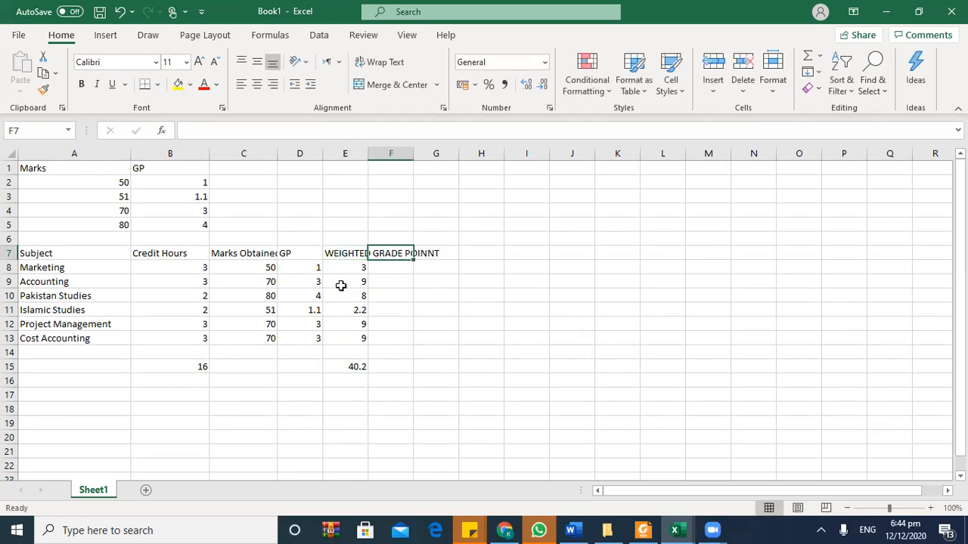
- Add the heading GPA in F7 and widen column E slightly
{"action": "type", "text": "GPA"}
{"action": "key", "text": "Return"}
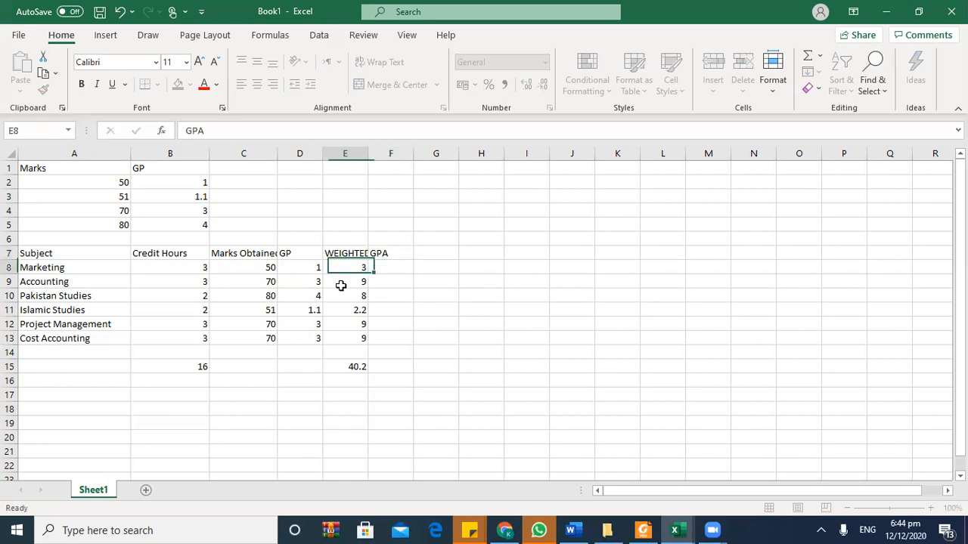
{"action": "left_click_drag", "start_coordinate": [369, 153], "coordinate": [383, 152]}
{"action": "left_click", "coordinate": [400, 370]}
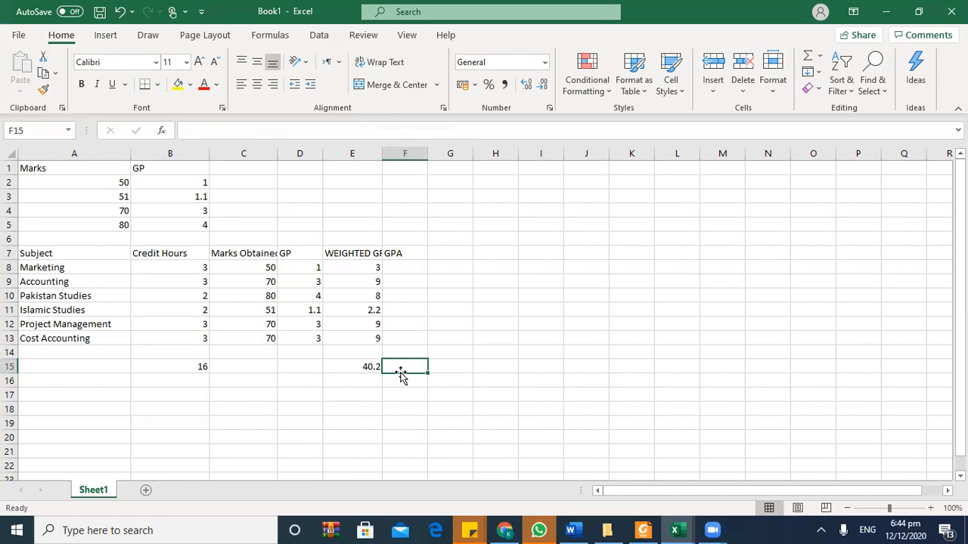
- Delete the GPA heading from F7
{"action": "key", "text": "Up"}
{"action": "key", "text": "Down"}
{"action": "key", "text": "Up"}
{"action": "key", "text": "Down"}
{"action": "key", "text": "Up"}
{"action": "key", "text": "Up"}
{"action": "key", "text": "Up"}
{"action": "key", "text": "Up"}
{"action": "key", "text": "Up"}
{"action": "key", "text": "Up"}
{"action": "key", "text": "Up"}
{"action": "key", "text": "Up"}
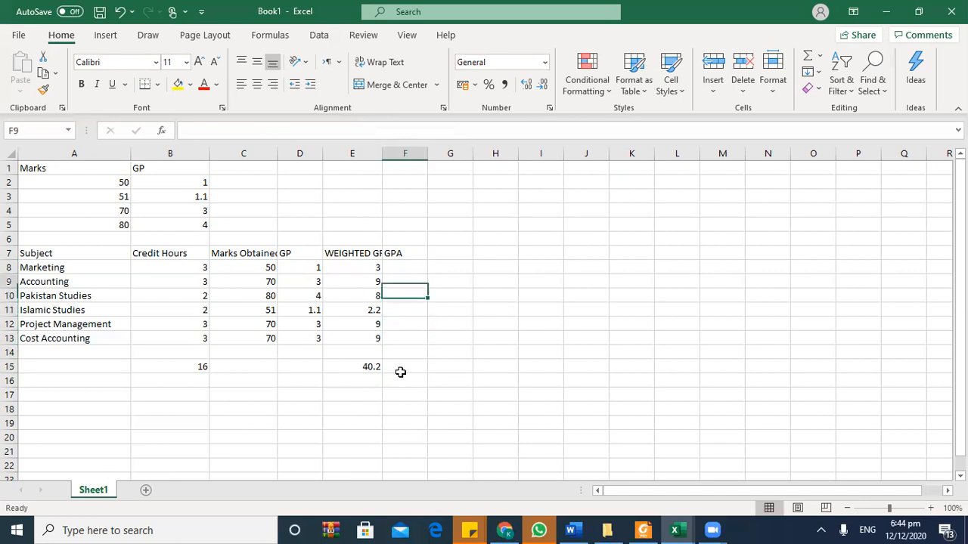
{"action": "key", "text": "Delete"}
- Enter the label GPA in D16, in the row below the weighted grade point total
{"action": "key", "text": "Down"}
{"action": "key", "text": "Down"}
{"action": "key", "text": "Down"}
{"action": "key", "text": "Down"}
{"action": "key", "text": "Down"}
{"action": "key", "text": "Down"}
{"action": "key", "text": "Down"}
{"action": "key", "text": "Down"}
{"action": "key", "text": "Down"}
{"action": "key", "text": "Down"}
{"action": "key", "text": "Down"}
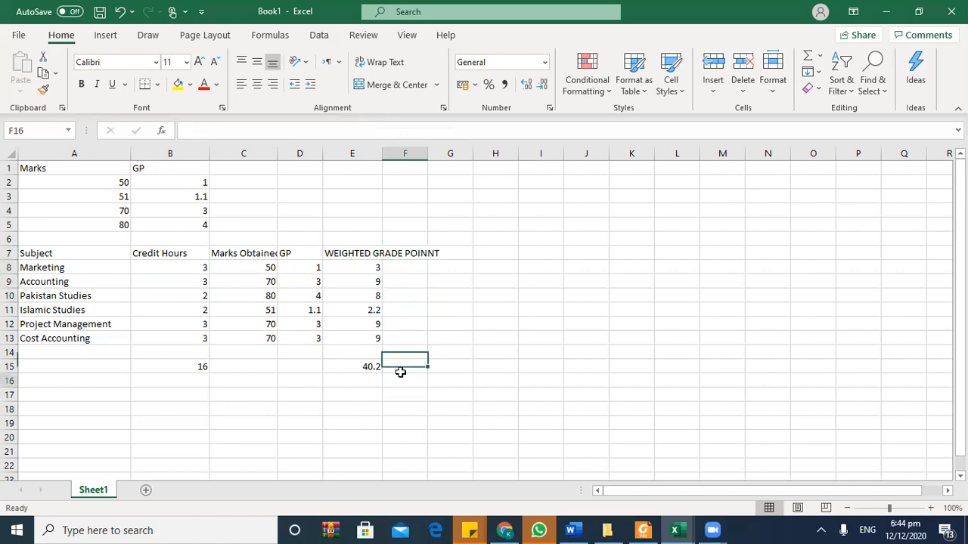
{"action": "key", "text": "Left"}
{"action": "key", "text": "Up"}
{"action": "key", "text": "Up"}
{"action": "key", "text": "Left"}
{"action": "type", "text": "GR"}
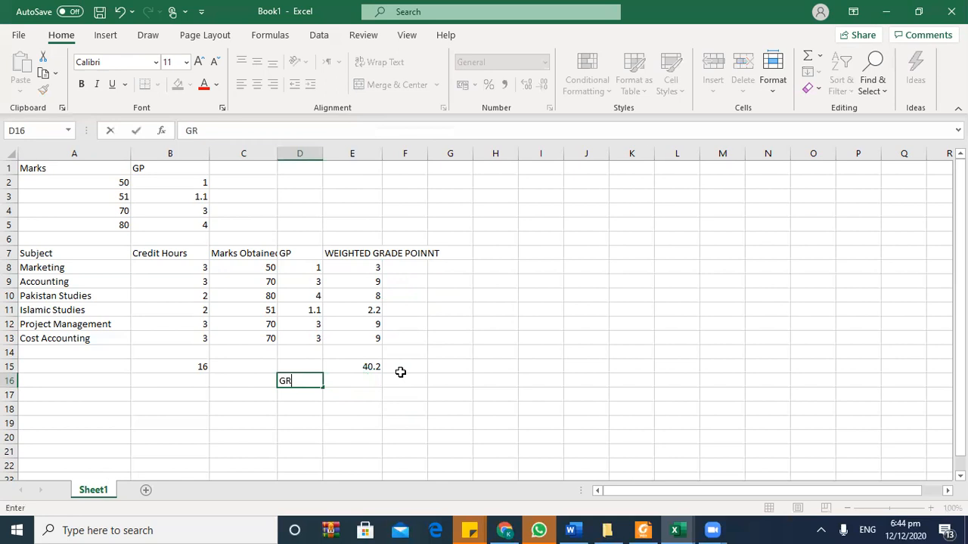
{"action": "key", "text": "BackSpace"}
{"action": "key", "text": "BackSpace"}
{"action": "type", "text": "A"}
{"action": "key", "text": "Tab"}
- Review the weighted grade point formulas and the Marketing credit hours and GP cells they multiply
{"action": "key", "text": "Up"}
{"action": "key", "text": "Up"}
{"action": "key", "text": "Up"}
{"action": "key", "text": "Up"}
{"action": "key", "text": "Up"}
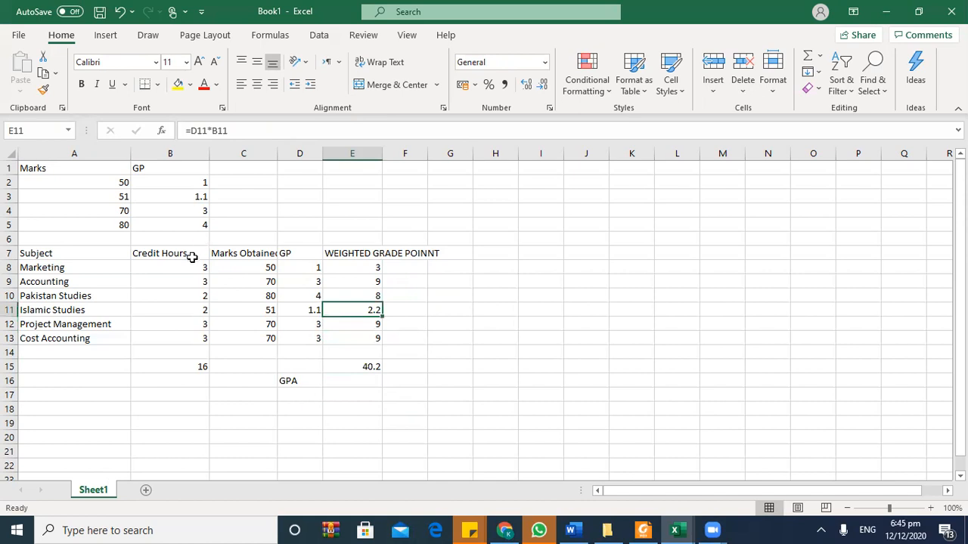
{"action": "left_click", "coordinate": [194, 265]}
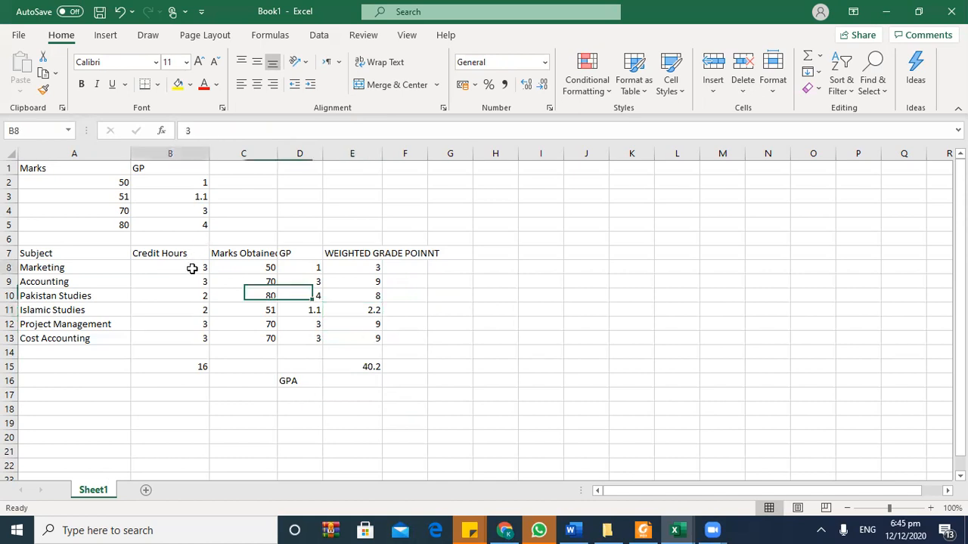
{"action": "left_click", "coordinate": [306, 268]}
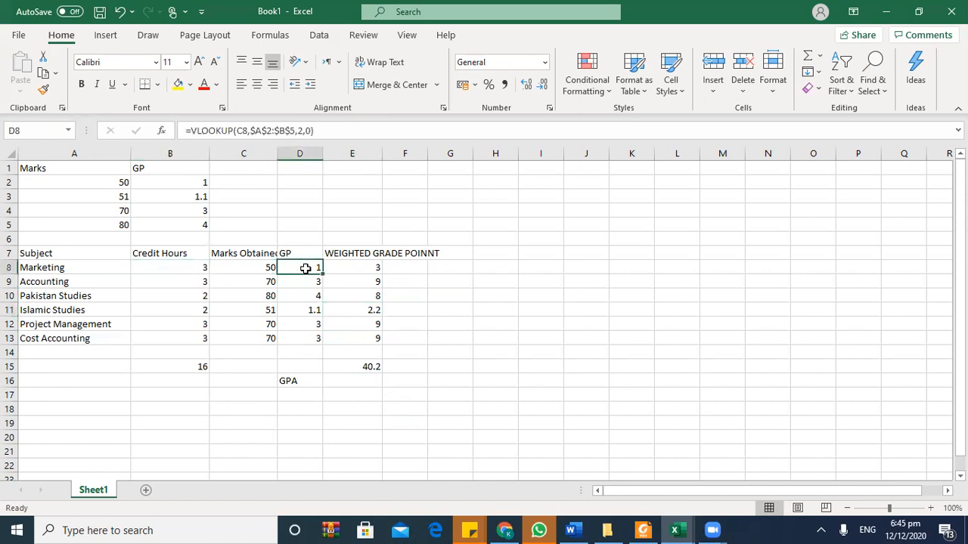
- Enter the formula =E15/B15 in E16 to divide total weighted grade points by total credit hours
{"action": "left_click", "coordinate": [354, 381]}
{"action": "type", "text": "="}
{"action": "key", "text": "Up"}
{"action": "type", "text": "/"}
{"action": "left_click", "coordinate": [203, 367]}
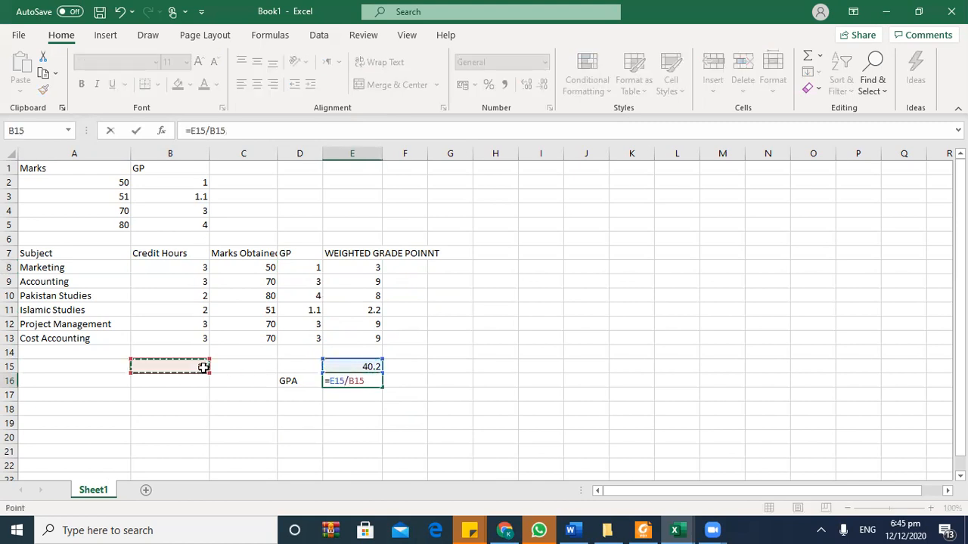
{"action": "key", "text": "Return"}
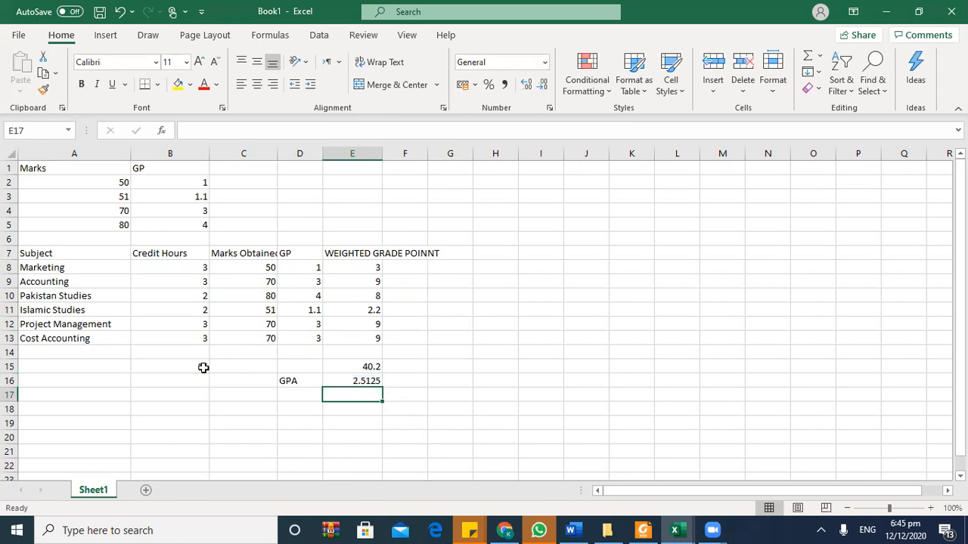
- Make the GPA label and its result in D16:E16 bold
{"action": "key", "text": "Up"}
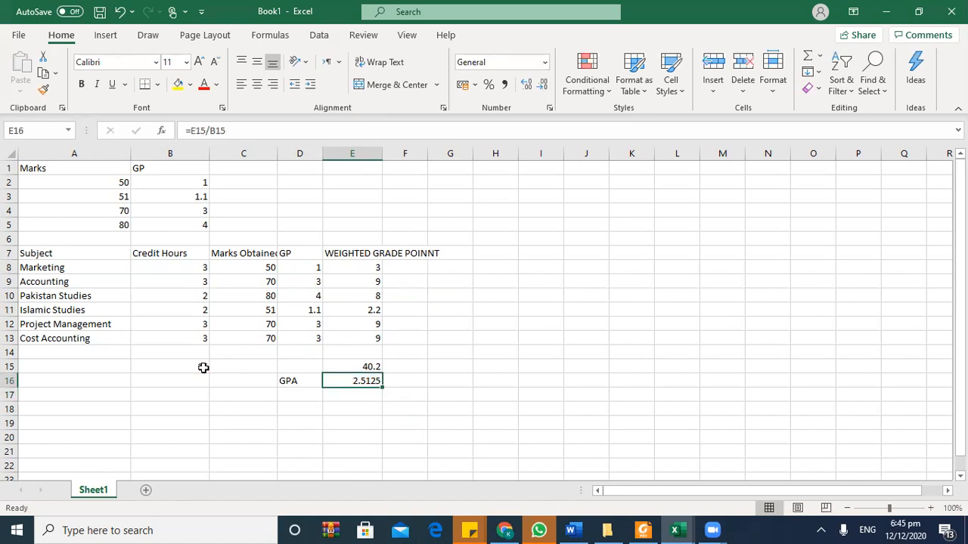
{"action": "key", "text": "shift+Left"}
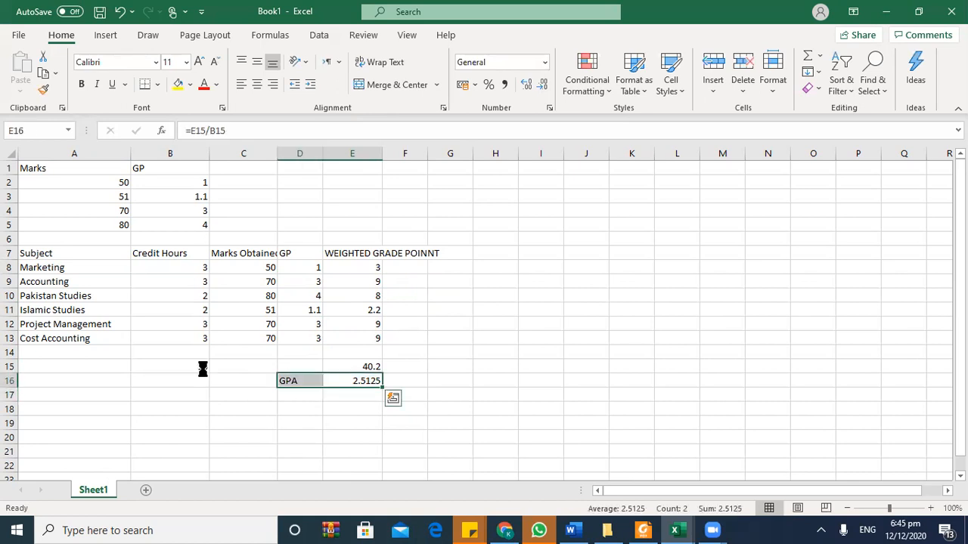
{"action": "key", "text": "ctrl+b"}
- Copy the subject table in A7:E13, from the headings through the Cost Accounting row
{"action": "key", "text": "Left"}
{"action": "key", "text": "Home"}
{"action": "key", "text": "Up"}
{"action": "key", "text": "Up"}
{"action": "key", "text": "Up"}
{"action": "key", "text": "Up"}
{"action": "key", "text": "Up"}
{"action": "key", "text": "Up"}
{"action": "key", "text": "Up"}
{"action": "key", "text": "Up"}
{"action": "key", "text": "Up"}
{"action": "key", "text": "Down"}
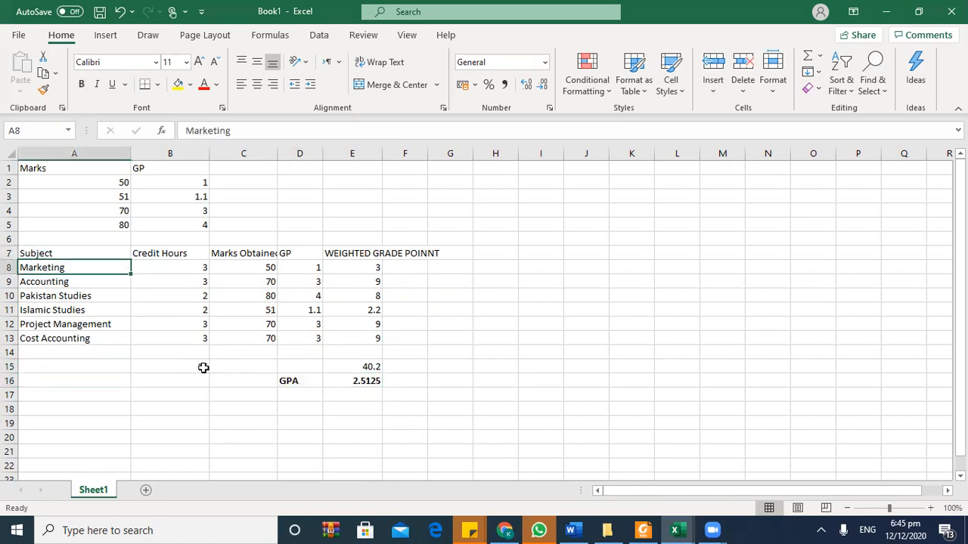
{"action": "key", "text": "Up"}
{"action": "key", "text": "shift+Right"}
{"action": "key", "text": "shift+Right"}
{"action": "key", "text": "shift+Right"}
{"action": "key", "text": "shift+Right"}
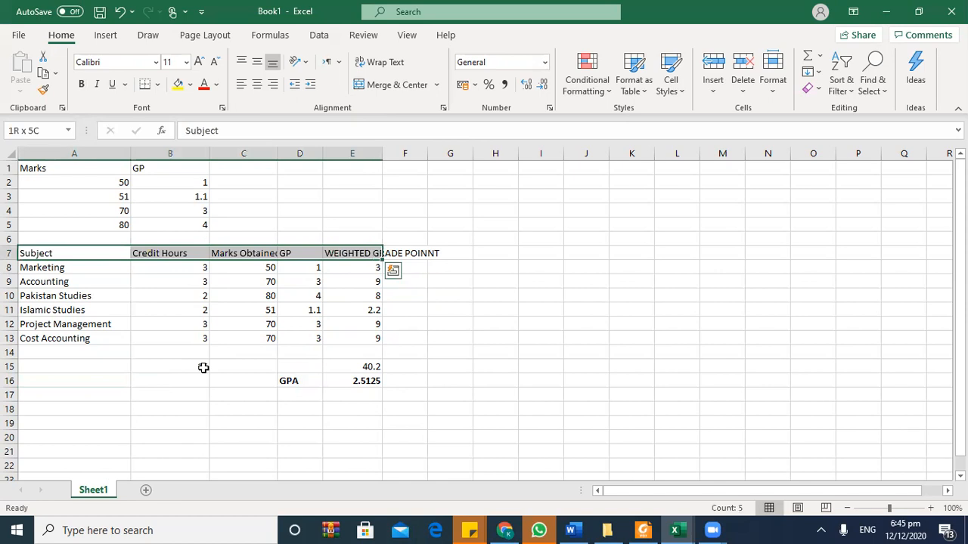
{"action": "key", "text": "shift+Down"}
{"action": "key", "text": "shift+Down"}
{"action": "key", "text": "shift+Down"}
{"action": "key", "text": "shift+Down"}
{"action": "key", "text": "shift+Down"}
{"action": "key", "text": "shift+Down"}
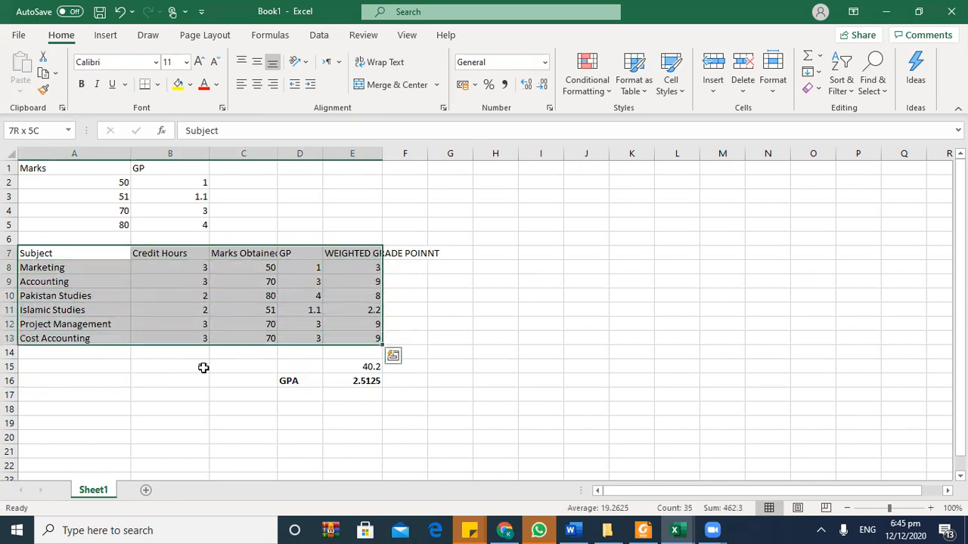
{"action": "key", "text": "ctrl+c"}
- Replace the subject name in A12 with a backtick character (`)
{"action": "key", "text": "Down"}
{"action": "key", "text": "Down"}
{"action": "key", "text": "Down"}
{"action": "key", "text": "Down"}
{"action": "key", "text": "Down"}
{"action": "key", "text": "Down"}
{"action": "key", "text": "Down"}
{"action": "key", "text": "Down"}
{"action": "key", "text": "Down"}
{"action": "key", "text": "Up"}
{"action": "key", "text": "Up"}
{"action": "key", "text": "Up"}
{"action": "key", "text": "Up"}
{"action": "type", "text": "`"}
{"action": "key", "text": "Right"}
{"action": "key", "text": "Right"}
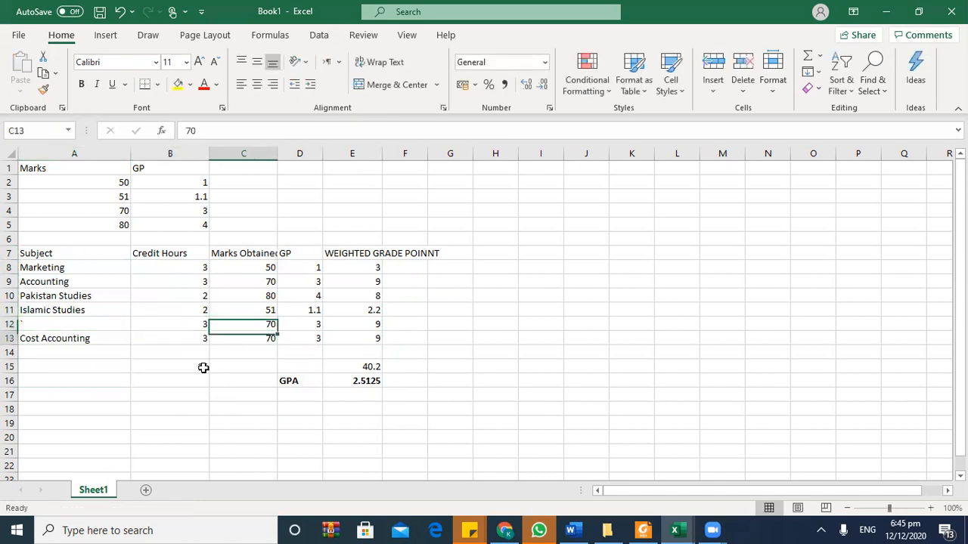
- Move the weighted grade point total and GPA block from D15:E16 to G10:H11, beside the subject table
{"action": "key", "text": "Down"}
{"action": "key", "text": "Down"}
{"action": "key", "text": "Right"}
{"action": "key", "text": "Down"}
{"action": "key", "text": "shift+Down"}
{"action": "key", "text": "shift+Right"}
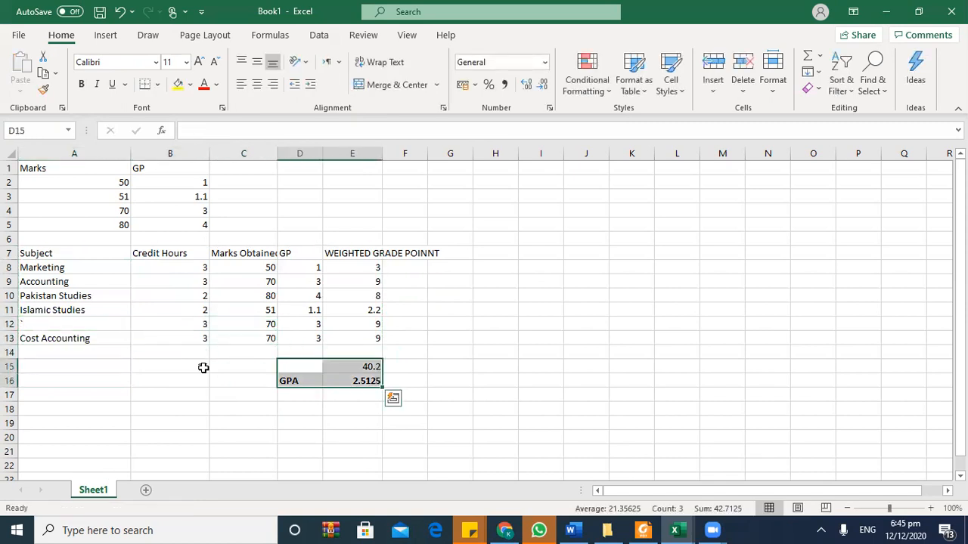
{"action": "key", "text": "ctrl+c"}
{"action": "key", "text": "Right"}
{"action": "key", "text": "Right"}
{"action": "key", "text": "Right"}
{"action": "key", "text": "Right"}
{"action": "key", "text": "Up"}
{"action": "key", "text": "Up"}
{"action": "key", "text": "Up"}
{"action": "key", "text": "Up"}
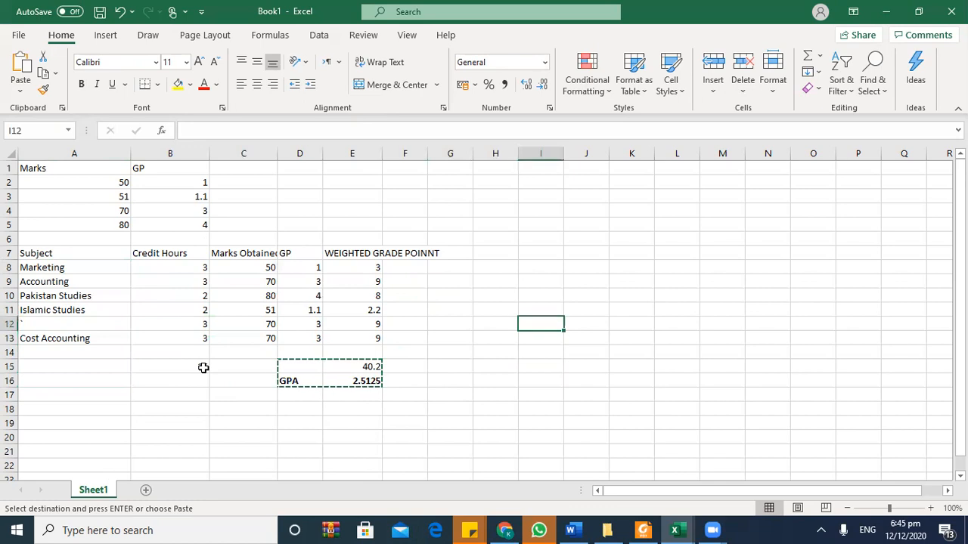
{"action": "key", "text": "Left"}
{"action": "key", "text": "Up"}
{"action": "key", "text": "ctrl+v"}
- Copy the subject table in A7:E13 with its headings and all six subject rows
{"action": "key", "text": "Left"}
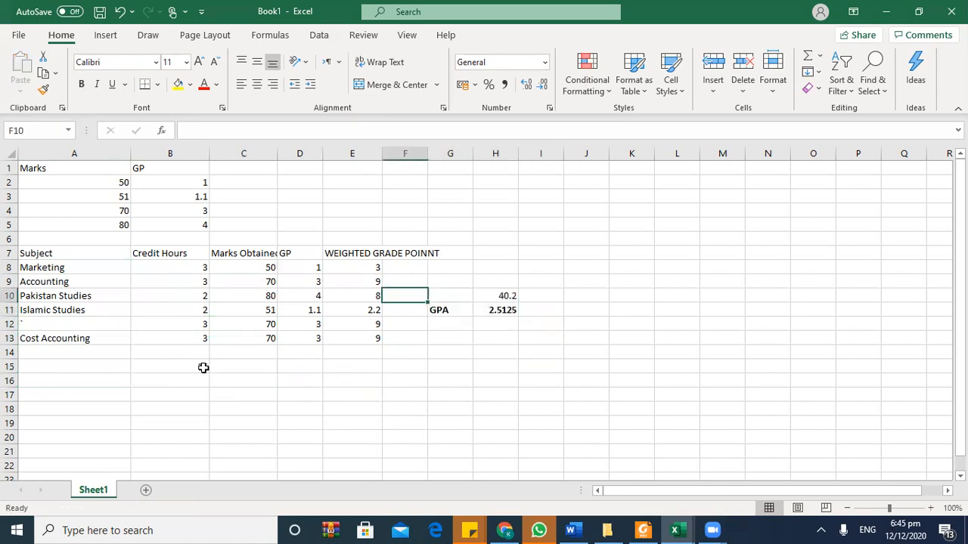
{"action": "key", "text": "Left"}
{"action": "key", "text": "Left"}
{"action": "key", "text": "Left"}
{"action": "key", "text": "Left"}
{"action": "key", "text": "Left"}
{"action": "key", "text": "Up"}
{"action": "key", "text": "Up"}
{"action": "key", "text": "Up"}
{"action": "key", "text": "shift+Right"}
{"action": "key", "text": "shift+Right"}
{"action": "key", "text": "shift+Right"}
{"action": "key", "text": "shift+Right"}
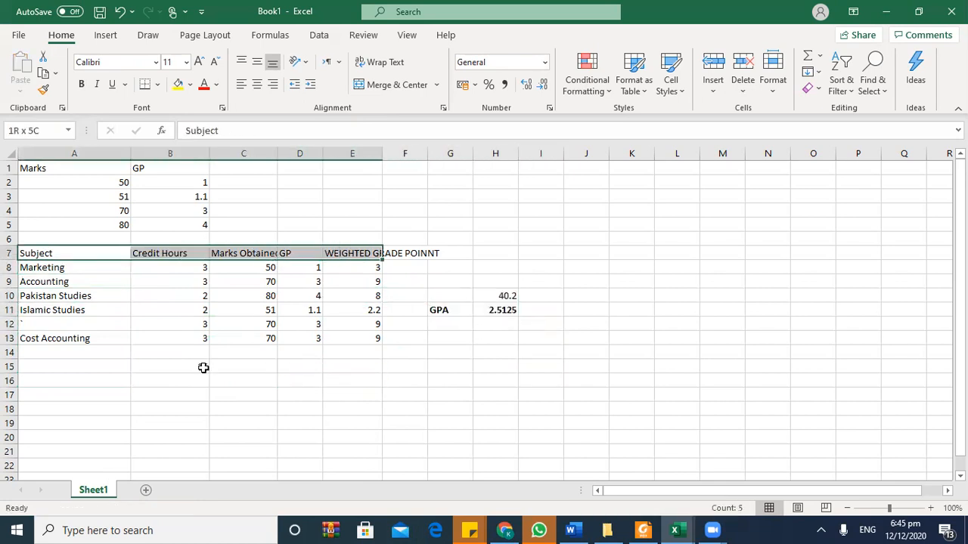
{"action": "key", "text": "shift+Down"}
{"action": "key", "text": "shift+Down"}
{"action": "key", "text": "shift+Down"}
{"action": "key", "text": "shift+Down"}
{"action": "key", "text": "shift+Down"}
{"action": "key", "text": "shift+Down"}
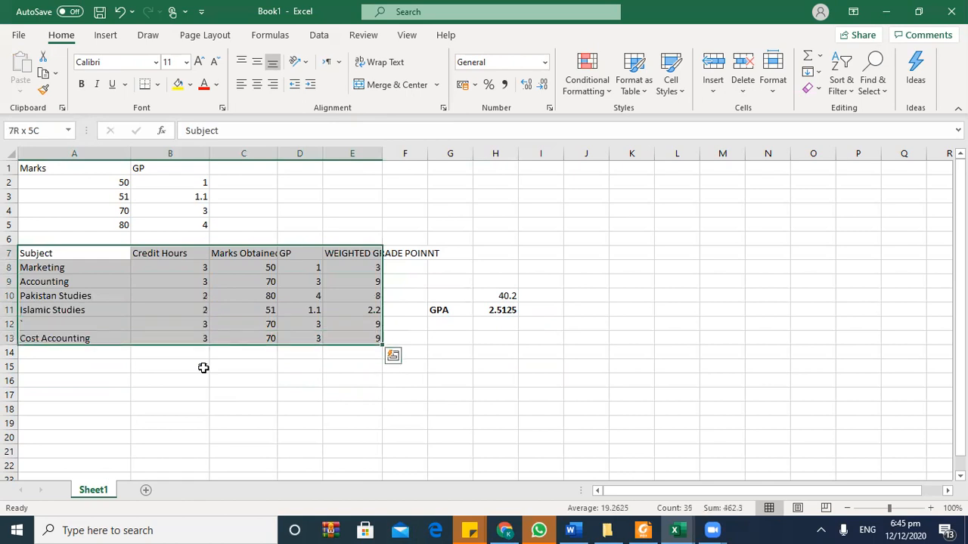
{"action": "key", "text": "ctrl+c"}
- Paste the copied subject table below the first one, starting at A16
{"action": "key", "text": "Down"}
{"action": "key", "text": "Down"}
{"action": "key", "text": "Down"}
{"action": "key", "text": "Down"}
{"action": "key", "text": "Down"}
{"action": "key", "text": "Down"}
{"action": "key", "text": "Down"}
{"action": "key", "text": "Down"}
{"action": "key", "text": "Down"}
{"action": "key", "text": "Down"}
{"action": "key", "text": "Down"}
{"action": "key", "text": "Down"}
{"action": "key", "text": "Down"}
{"action": "key", "text": "Up"}
{"action": "key", "text": "Up"}
{"action": "key", "text": "Up"}
{"action": "key", "text": "Up"}
{"action": "key", "text": "Return"}
- Replace the backtick in A12 of the first table with the subject name Project Management
{"action": "key", "text": "Up"}
{"action": "key", "text": "Up"}
{"action": "key", "text": "Up"}
{"action": "key", "text": "Up"}
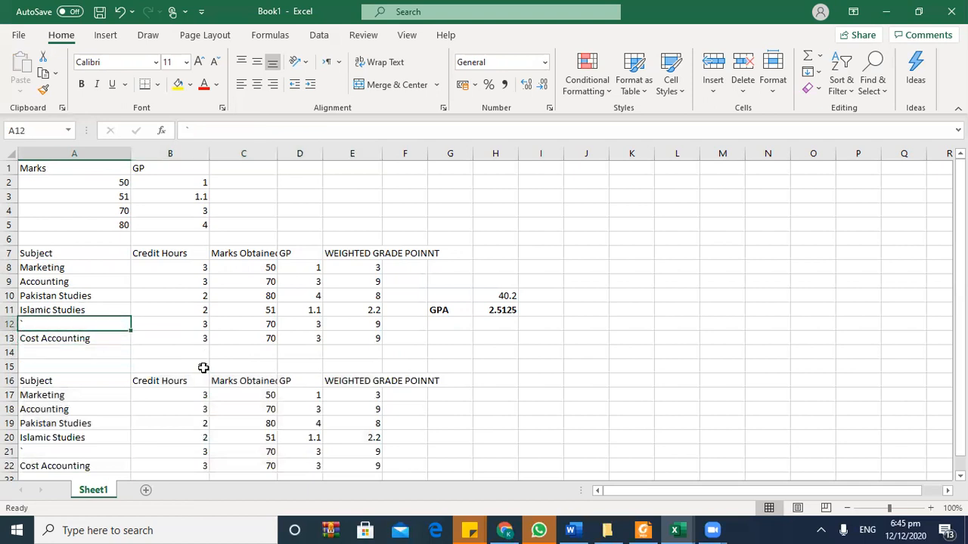
{"action": "type", "text": "pROJECT Mana"}
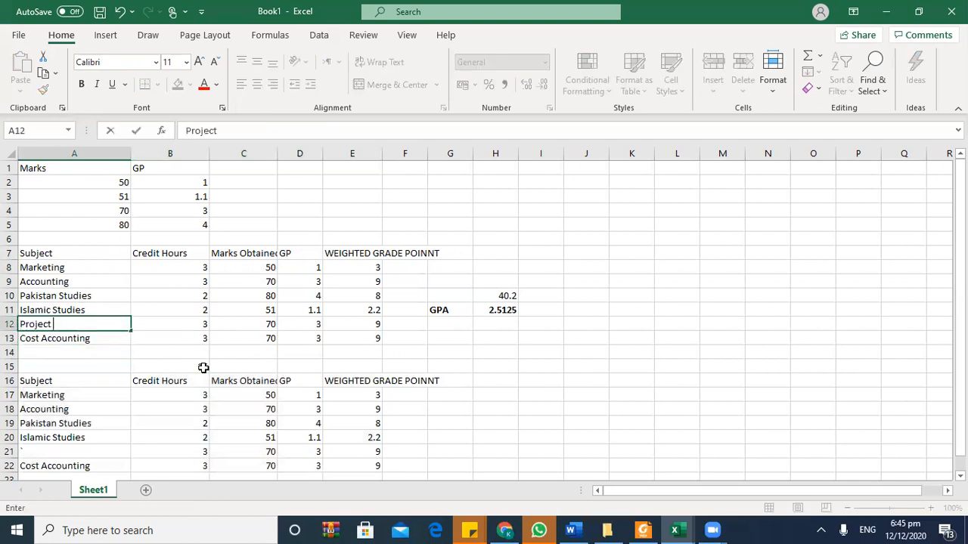
{"action": "type", "text": "gement"}
- Rename the second table's first three subjects in A17:A19 as Advance Auditing, Research and Computer
{"action": "key", "text": "Down"}
{"action": "key", "text": "Down"}
{"action": "key", "text": "Down"}
{"action": "key", "text": "Down"}
{"action": "key", "text": "Down"}
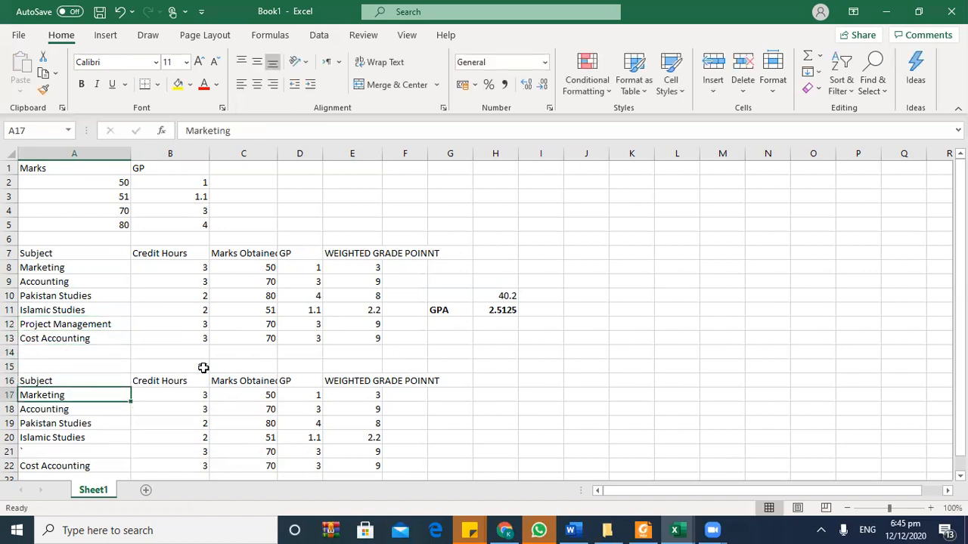
{"action": "type", "text": "Advance Audtiting"}
{"action": "key", "text": "Return"}
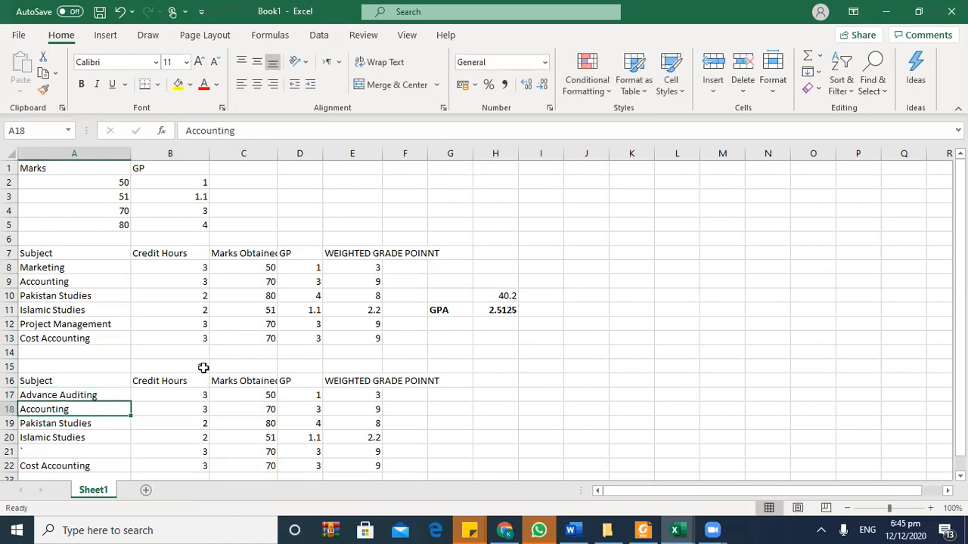
{"action": "type", "text": "Research"}
{"action": "key", "text": "Return"}
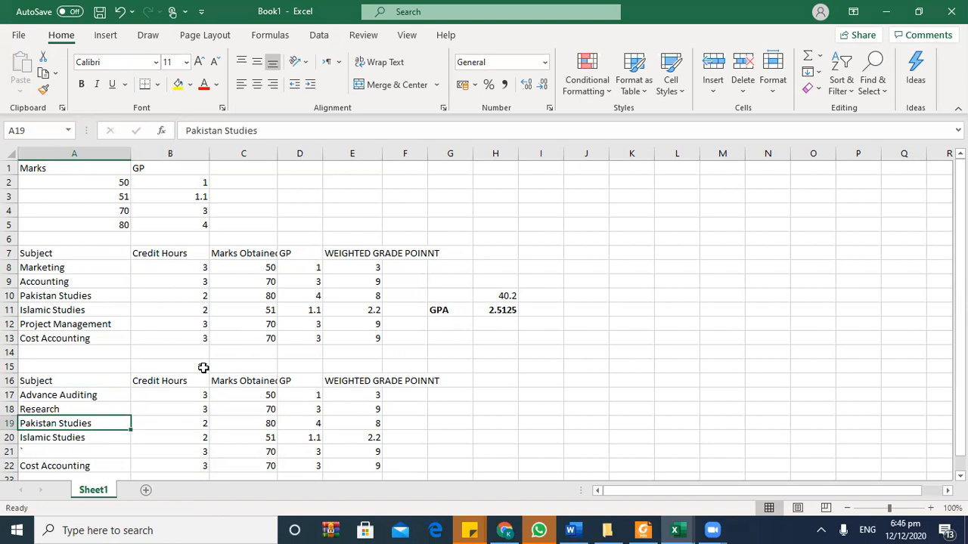
{"action": "type", "text": "Computer"}
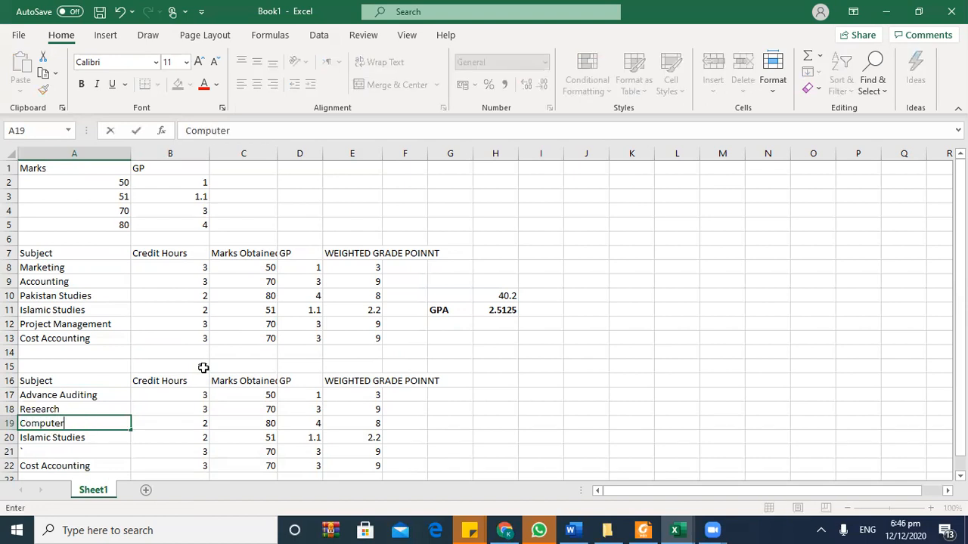
{"action": "key", "text": "Return"}
- Rename the second table's last three subjects in A20:A22 as Sociology, Economics and English
{"action": "type", "text": "Sociology"}
{"action": "key", "text": "Return"}
{"action": "type", "text": "Economics"}
{"action": "key", "text": "Return"}
{"action": "type", "text": "English"}
{"action": "key", "text": "Return"}
- Set the credit hours for Sociology in B20 to 3
{"action": "key", "text": "Up"}
{"action": "key", "text": "Up"}
{"action": "key", "text": "Up"}
{"action": "key", "text": "Right"}
{"action": "key", "text": "Right"}
{"action": "key", "text": "Left"}
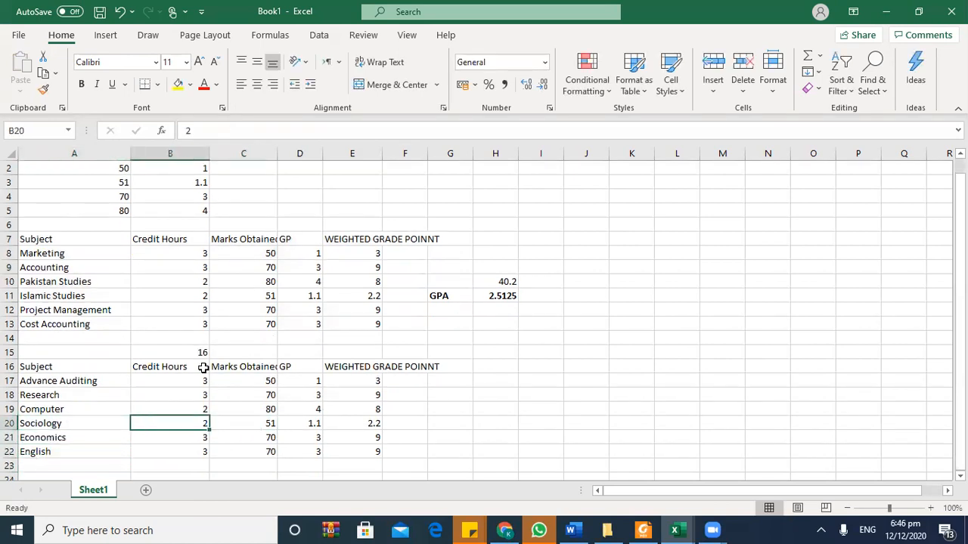
{"action": "key", "text": "Up"}
{"action": "key", "text": "Up"}
{"action": "key", "text": "Up"}
{"action": "key", "text": "Down"}
{"action": "key", "text": "Down"}
{"action": "key", "text": "Down"}
{"action": "type", "text": "3"}
{"action": "key", "text": "Return"}
{"action": "key", "text": "Up"}
{"action": "key", "text": "Up"}
{"action": "key", "text": "Up"}
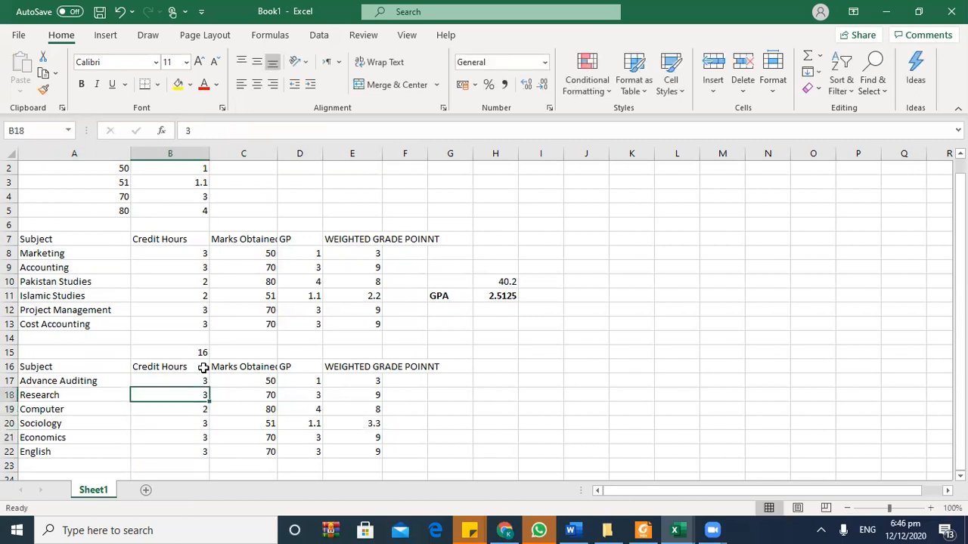
{"action": "key", "text": "Right"}
{"action": "key", "text": "Right"}
{"action": "key", "text": "Right"}
{"action": "key", "text": "Right"}
{"action": "key", "text": "Up"}
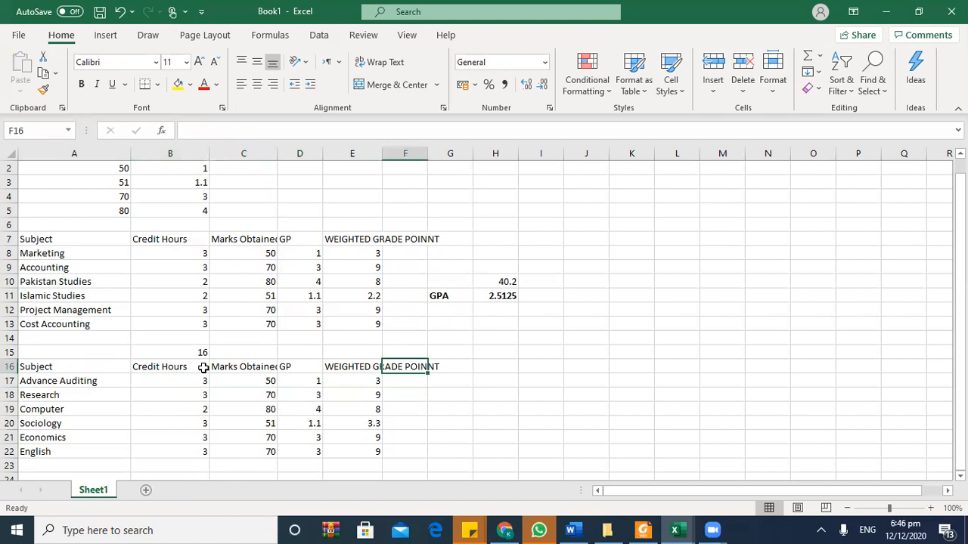
{"action": "key", "text": "Right"}
{"action": "key", "text": "Down"}
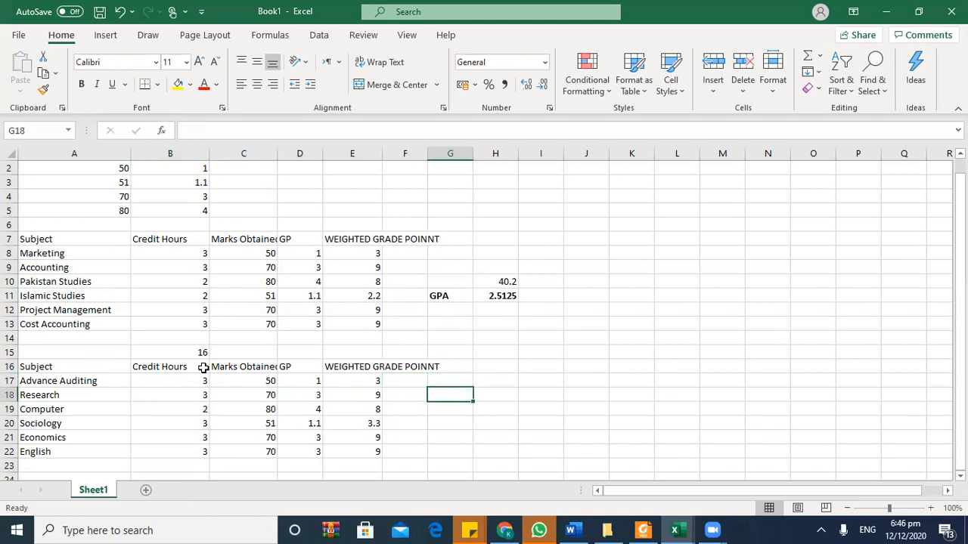
{"action": "key", "text": "Left"}
{"action": "key", "text": "Left"}
{"action": "key", "text": "Down"}
{"action": "key", "text": "Down"}
{"action": "key", "text": "Down"}
{"action": "key", "text": "Down"}
{"action": "key", "text": "Up"}
{"action": "key", "text": "Up"}
{"action": "key", "text": "Up"}
{"action": "key", "text": "Up"}
{"action": "key", "text": "Up"}
{"action": "key", "text": "Up"}
{"action": "key", "text": "Up"}
{"action": "key", "text": "Up"}
{"action": "key", "text": "Up"}
{"action": "key", "text": "Up"}
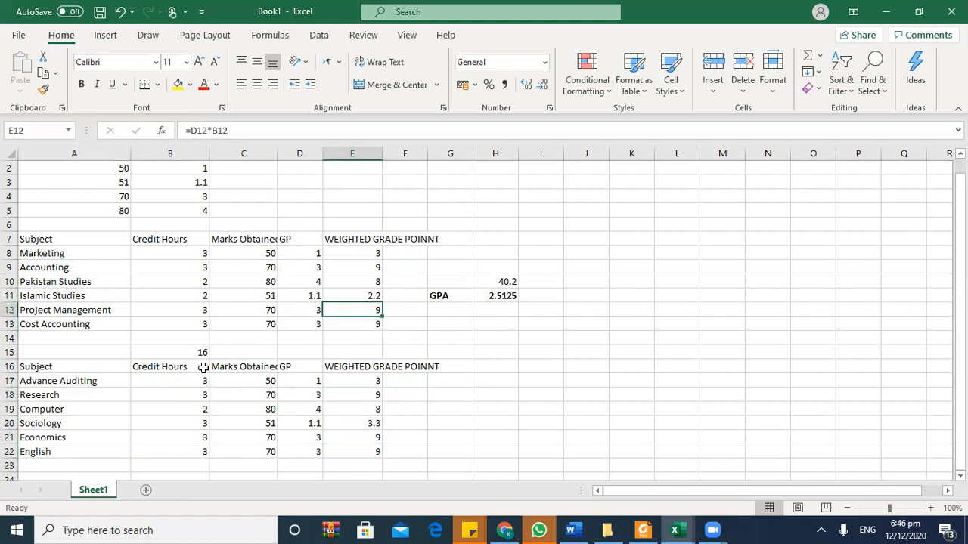
{"action": "key", "text": "Right"}
{"action": "key", "text": "Right"}
{"action": "key", "text": "Up"}
{"action": "key", "text": "Down"}
{"action": "key", "text": "Down"}
{"action": "key", "text": "Down"}
{"action": "key", "text": "Down"}
{"action": "key", "text": "Down"}
{"action": "key", "text": "Down"}
{"action": "key", "text": "Down"}
{"action": "key", "text": "Down"}
{"action": "key", "text": "Down"}
{"action": "key", "text": "Down"}
{"action": "key", "text": "Down"}
{"action": "key", "text": "Down"}
{"action": "key", "text": "Down"}
{"action": "key", "text": "Left"}
{"action": "key", "text": "Left"}
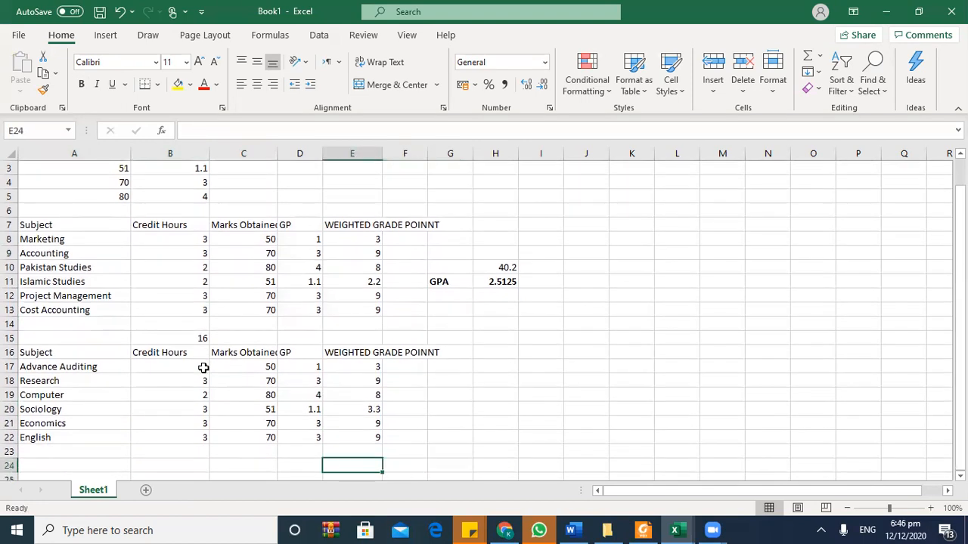
{"action": "type", "text": "="}
{"action": "key", "text": "Up"}
{"action": "key", "text": "Up"}
{"action": "key", "text": "Up"}
{"action": "key", "text": "Up"}
{"action": "key", "text": "Up"}
{"action": "key", "text": "Up"}
{"action": "key", "text": "Up"}
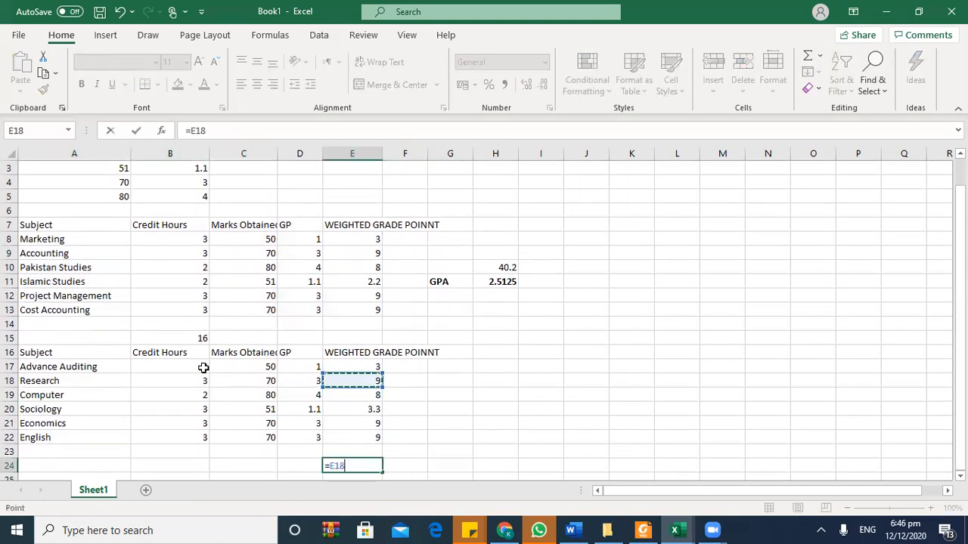
{"action": "key", "text": "Escape"}
{"action": "key", "text": "Right"}
{"action": "key", "text": "Up"}
{"action": "key", "text": "Up"}
{"action": "key", "text": "Up"}
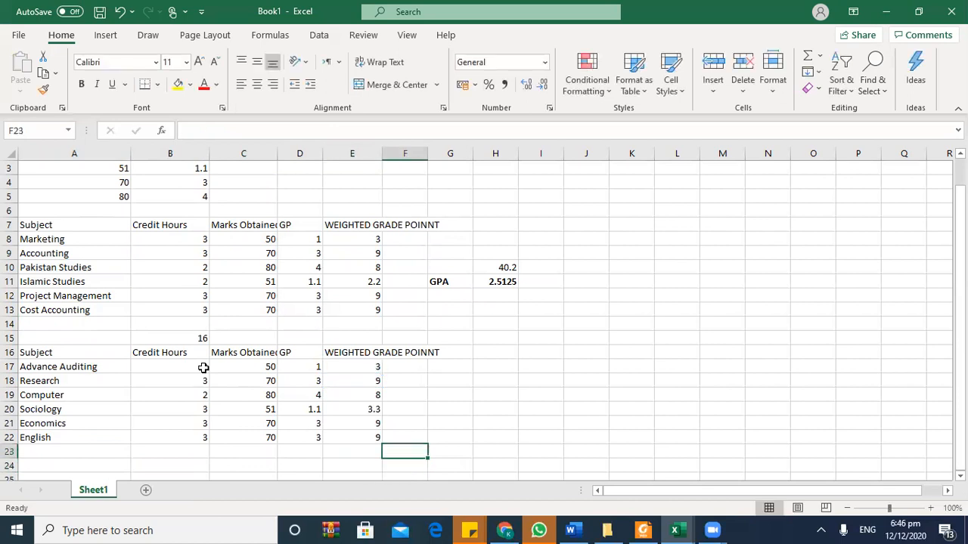
- Set the second table's marks in C17:C19 to 70 for Advance Auditing, 50 for Research and 80 for Computer
{"action": "key", "text": "Left"}
{"action": "key", "text": "Up"}
{"action": "key", "text": "Up"}
{"action": "key", "text": "Up"}
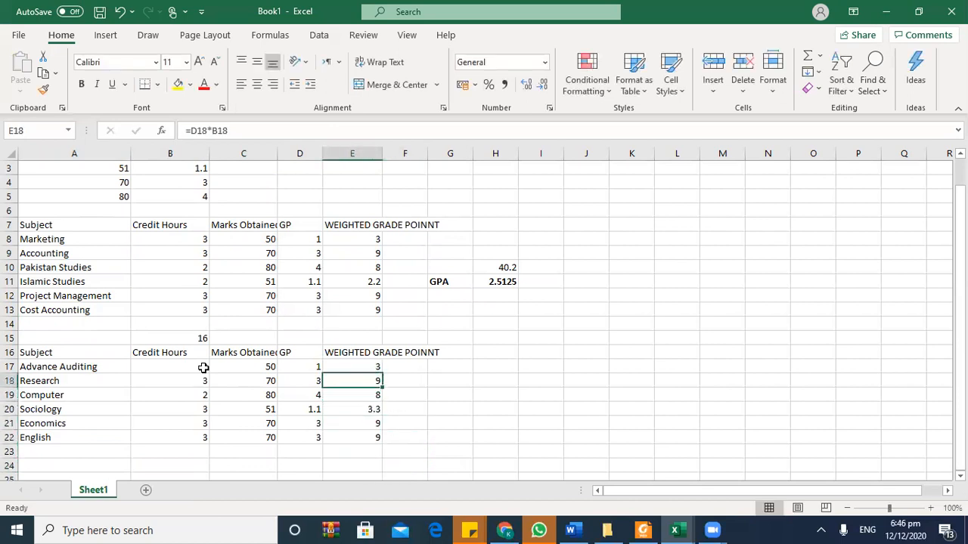
{"action": "key", "text": "Left"}
{"action": "key", "text": "Left"}
{"action": "key", "text": "Up"}
{"action": "type", "text": "70"}
{"action": "key", "text": "Return"}
{"action": "type", "text": "50"}
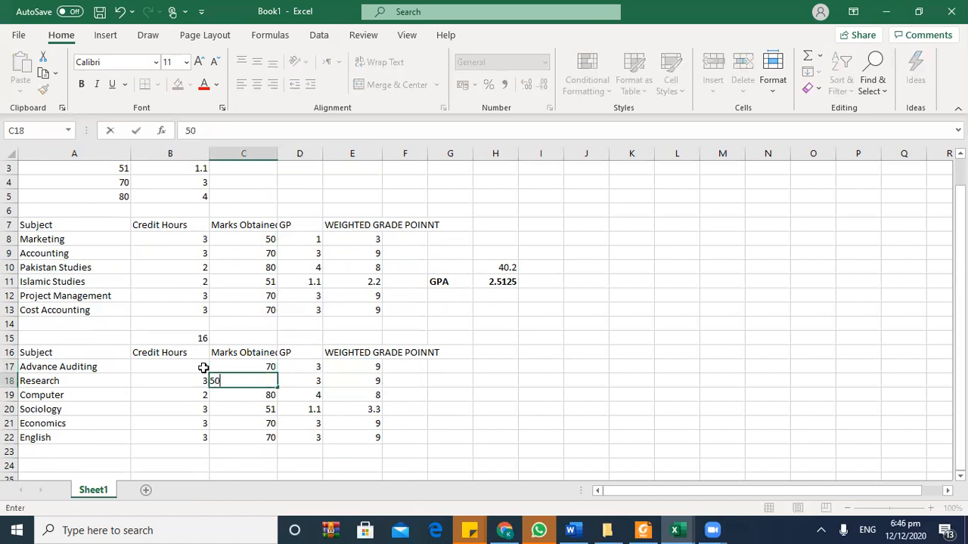
{"action": "key", "text": "Return"}
{"action": "type", "text": "80"}
{"action": "key", "text": "Return"}
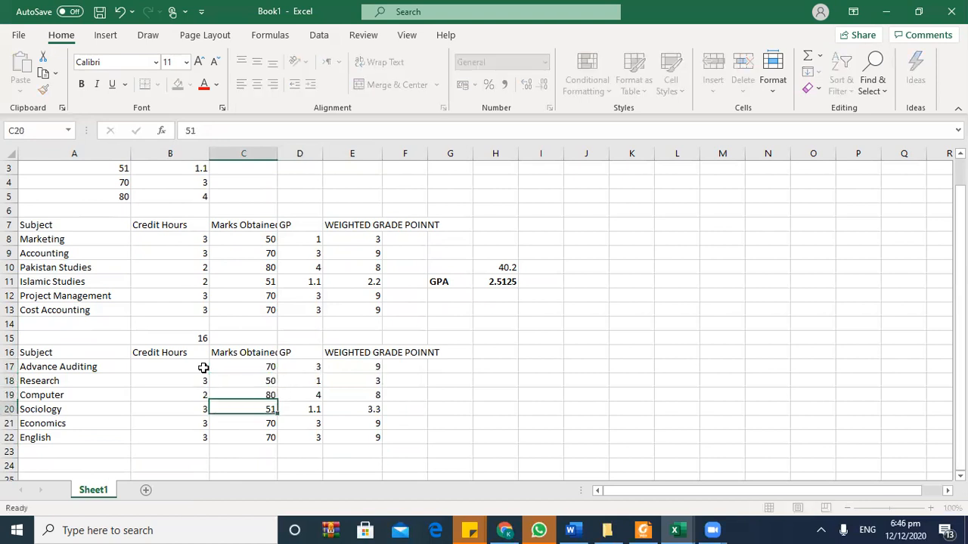
- Set the second table's marks in C20:C22 to 80 for Sociology, 50 for Economics and 51 for English
{"action": "type", "text": "80"}
{"action": "key", "text": "Return"}
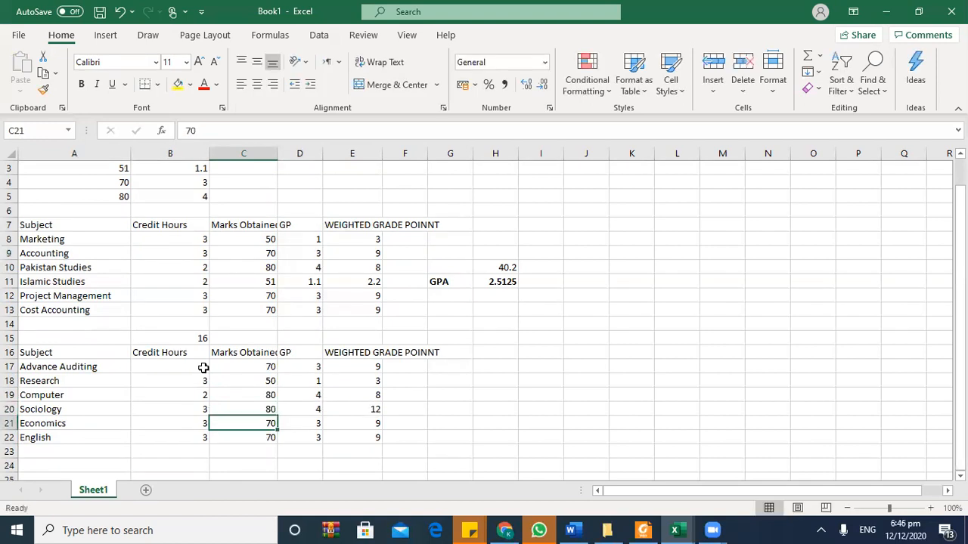
{"action": "type", "text": "50"}
{"action": "key", "text": "Return"}
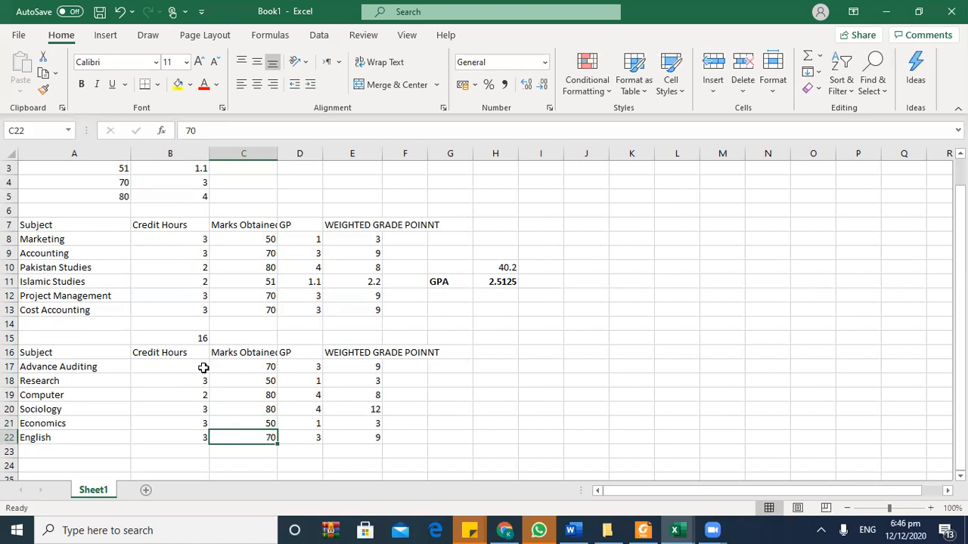
{"action": "type", "text": "7"}
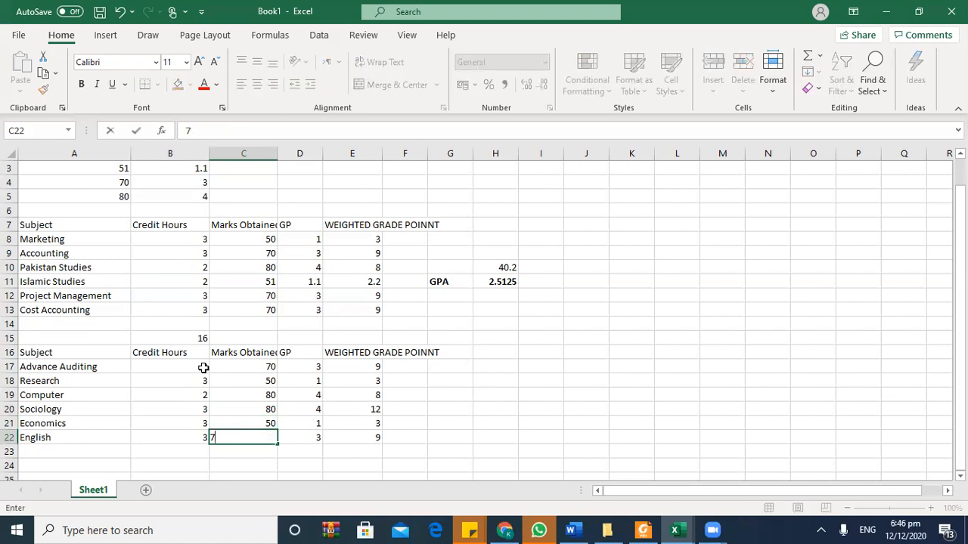
{"action": "key", "text": "Return"}
{"action": "key", "text": "Up"}
{"action": "key", "text": "Right"}
{"action": "key", "text": "Right"}
{"action": "key", "text": "Up"}
{"action": "key", "text": "Up"}
{"action": "key", "text": "Up"}
{"action": "key", "text": "Up"}
{"action": "key", "text": "Up"}
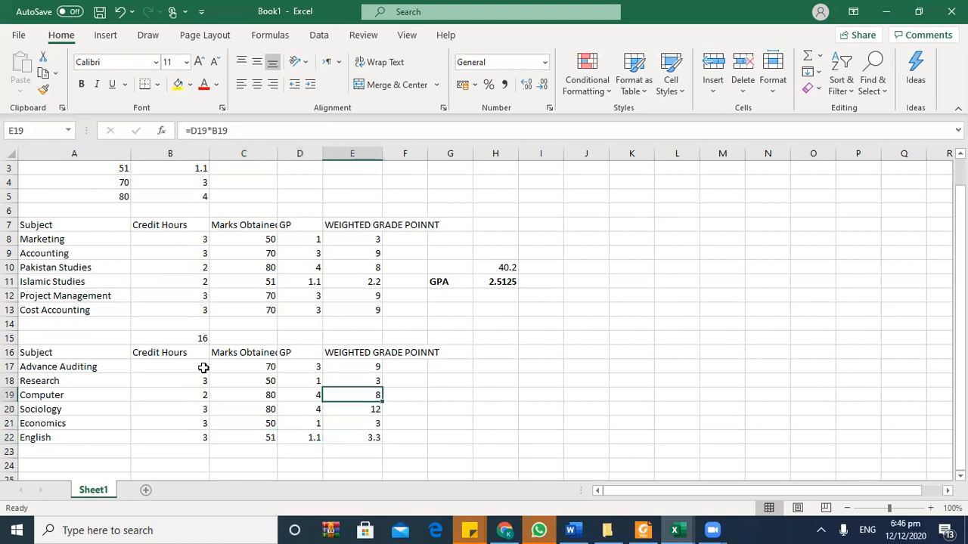
{"action": "key", "text": "Down"}
{"action": "key", "text": "Down"}
{"action": "key", "text": "Down"}
{"action": "key", "text": "Down"}
{"action": "key", "text": "Down"}
{"action": "key", "text": "Down"}
{"action": "key", "text": "Down"}
{"action": "key", "text": "Down"}
{"action": "key", "text": "Down"}
{"action": "key", "text": "Down"}
{"action": "key", "text": "Up"}
{"action": "key", "text": "Up"}
{"action": "key", "text": "Up"}
{"action": "key", "text": "Up"}
{"action": "key", "text": "Down"}
{"action": "key", "text": "Up"}
- Label cell G21 beside the second table as TOTAL GP
{"action": "key", "text": "Right"}
{"action": "key", "text": "Right"}
{"action": "key", "text": "Up"}
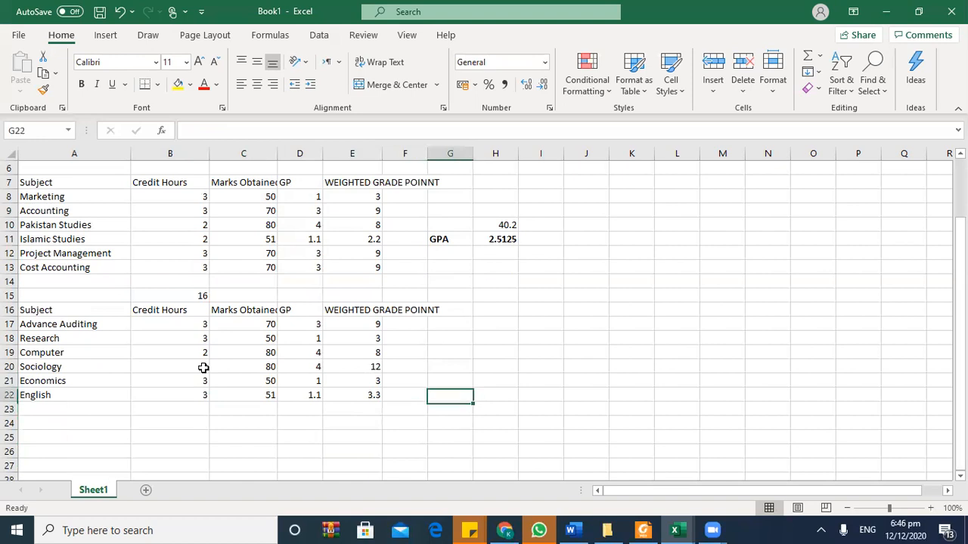
{"action": "key", "text": "Up"}
{"action": "type", "text": "to"}
{"action": "key", "text": "BackSpace"}
{"action": "type", "text": "TO"}
{"action": "type", "text": "P"}
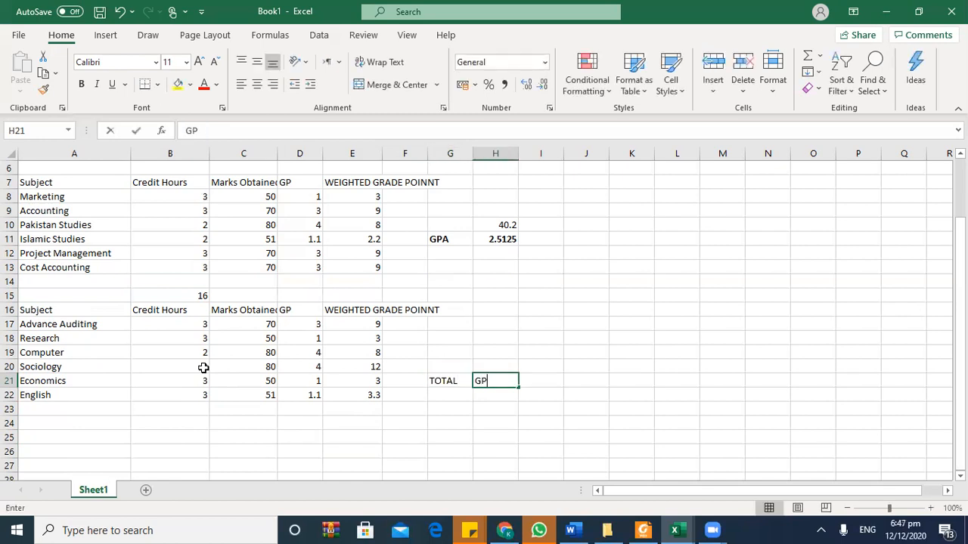
{"action": "key", "text": "Left"}
{"action": "type", "text": "TOTAL"}
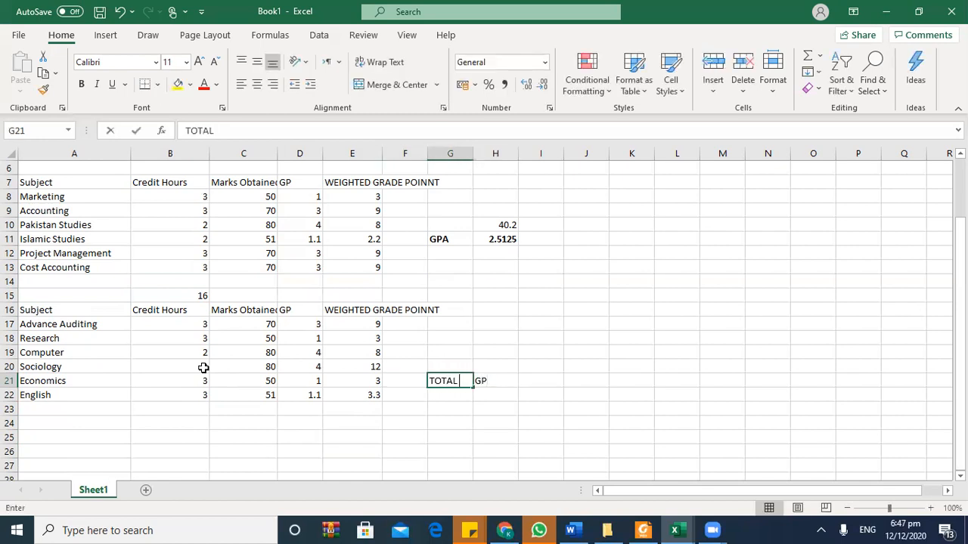
{"action": "key", "text": "Right"}
- Total the second table's weighted grade points in H21 with =SUM(E17:E22)
{"action": "type", "text": "="}
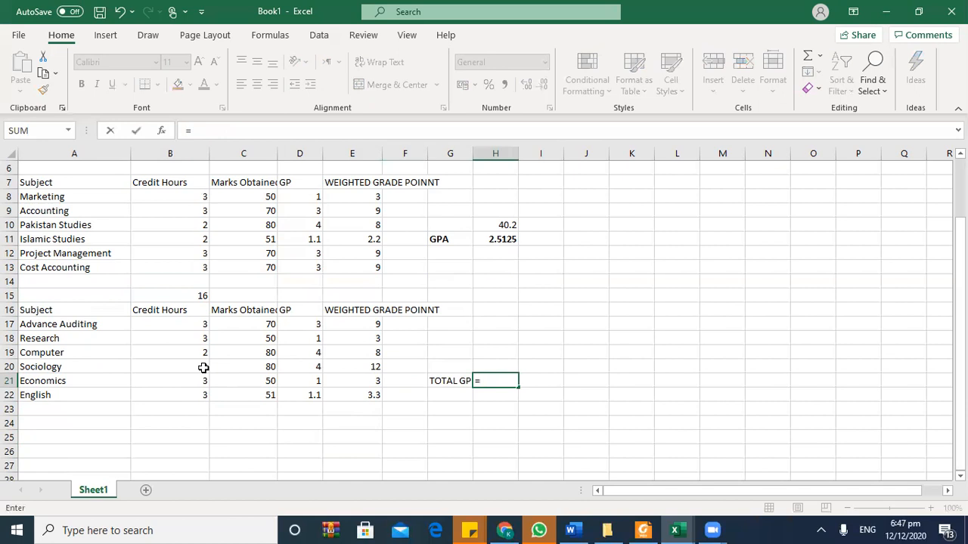
{"action": "type", "text": "SUM("}
{"action": "key", "text": "Left"}
{"action": "key", "text": "Left"}
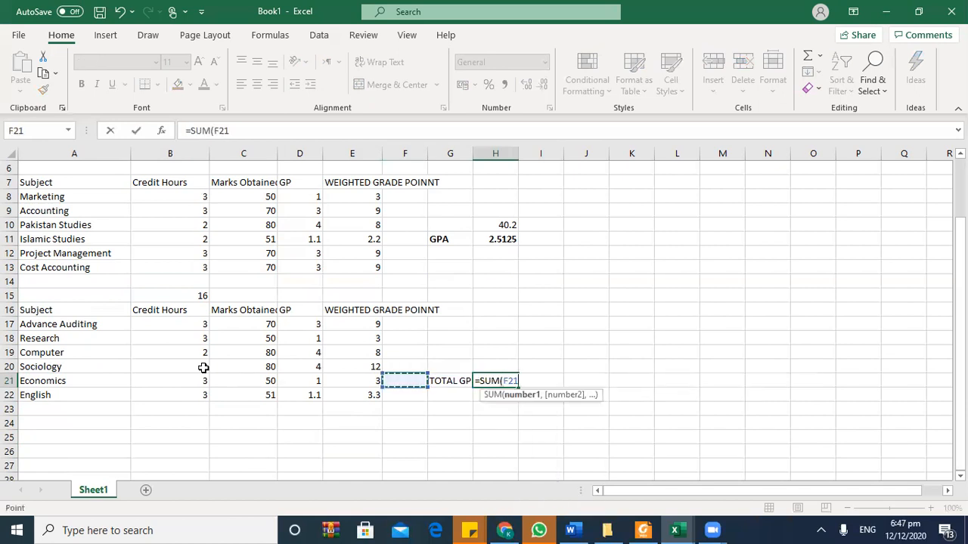
{"action": "key", "text": "Down"}
{"action": "key", "text": "Left"}
{"action": "key", "text": "shift+Up"}
{"action": "key", "text": "shift+Up"}
{"action": "key", "text": "shift+Up"}
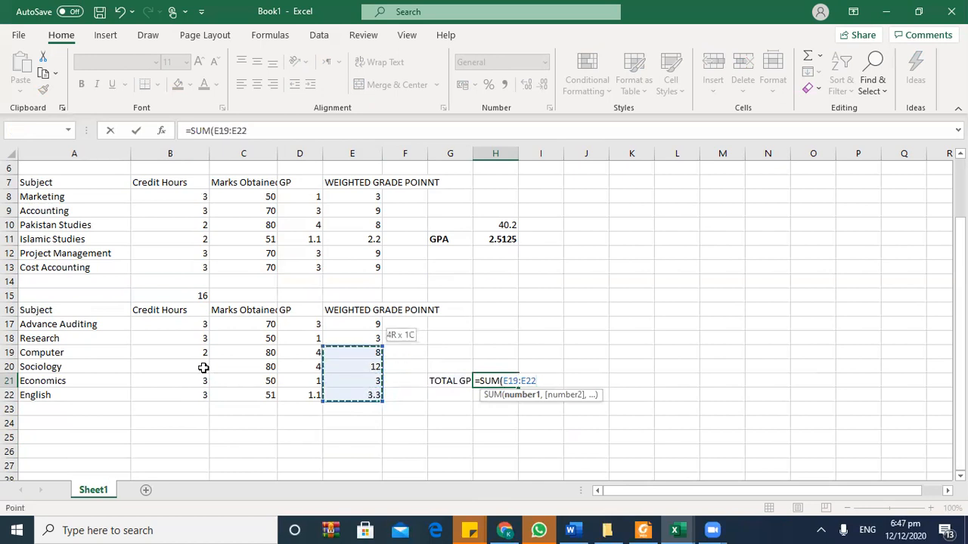
{"action": "key", "text": "shift+Up"}
{"action": "key", "text": "shift+Up"}
{"action": "type", "text": ")"}
{"action": "key", "text": "Return"}
- Label cell G22 as TOTALCREDIT HOURS and widen column G to fit the text
{"action": "key", "text": "Up"}
{"action": "key", "text": "Down"}
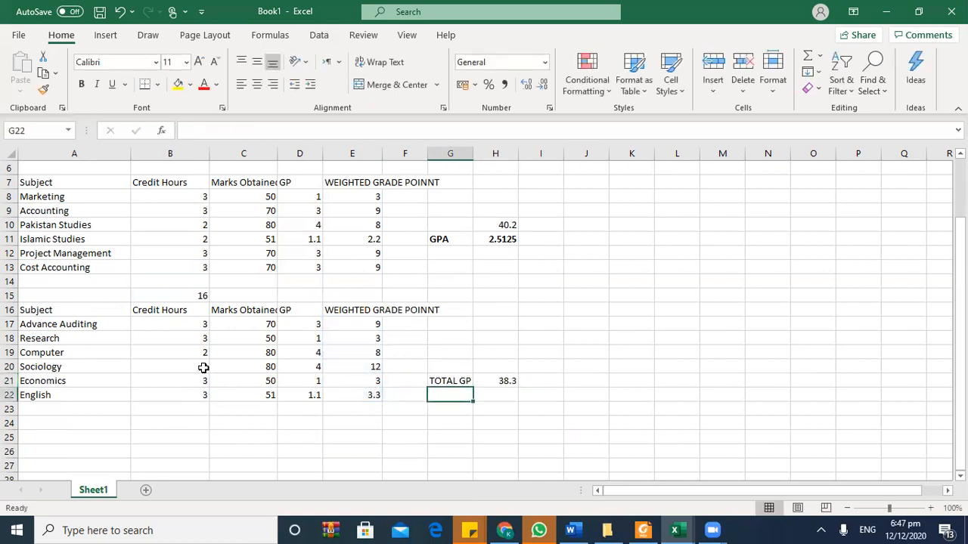
{"action": "type", "text": "TOTALCRE"}
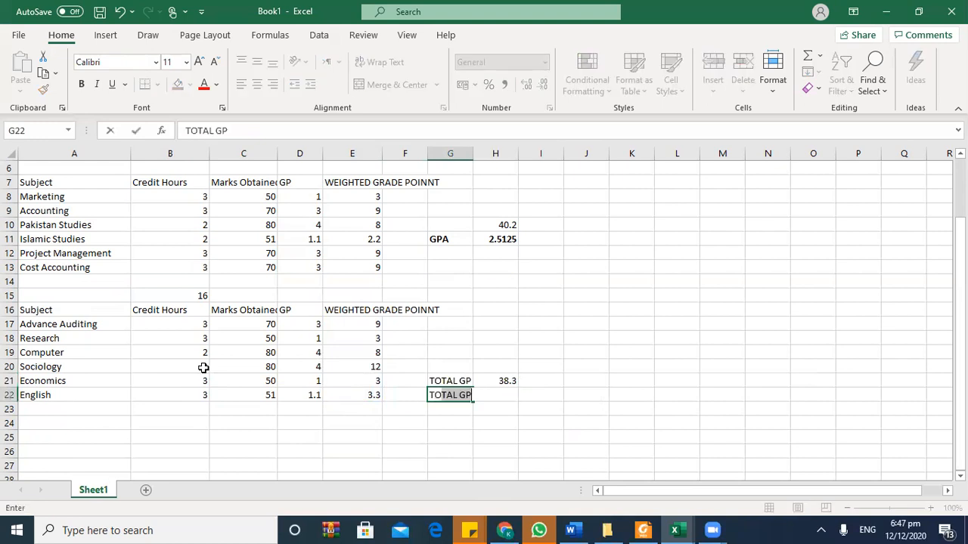
{"action": "type", "text": "DIT HOURS"}
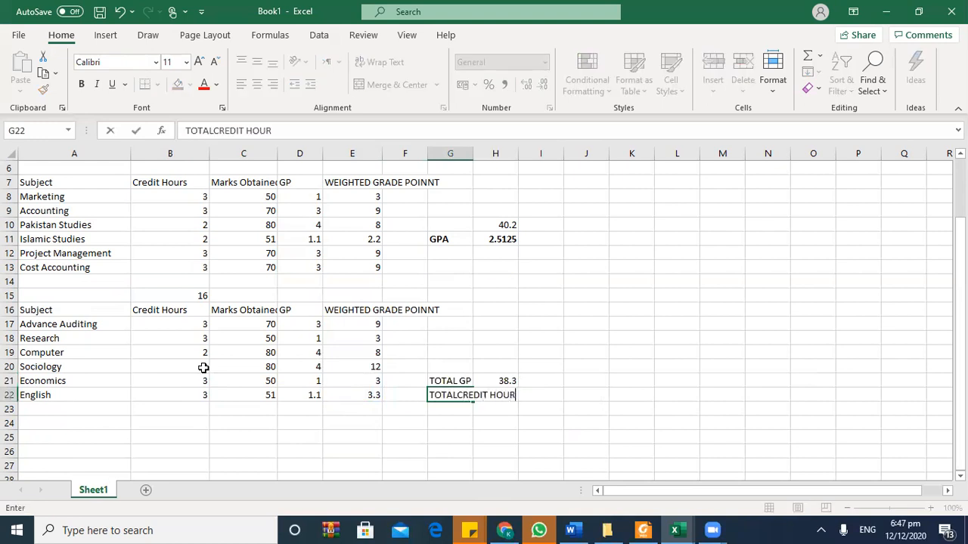
{"action": "key", "text": "Right"}
{"action": "left_click_drag", "start_coordinate": [473, 153], "coordinate": [532, 154]}
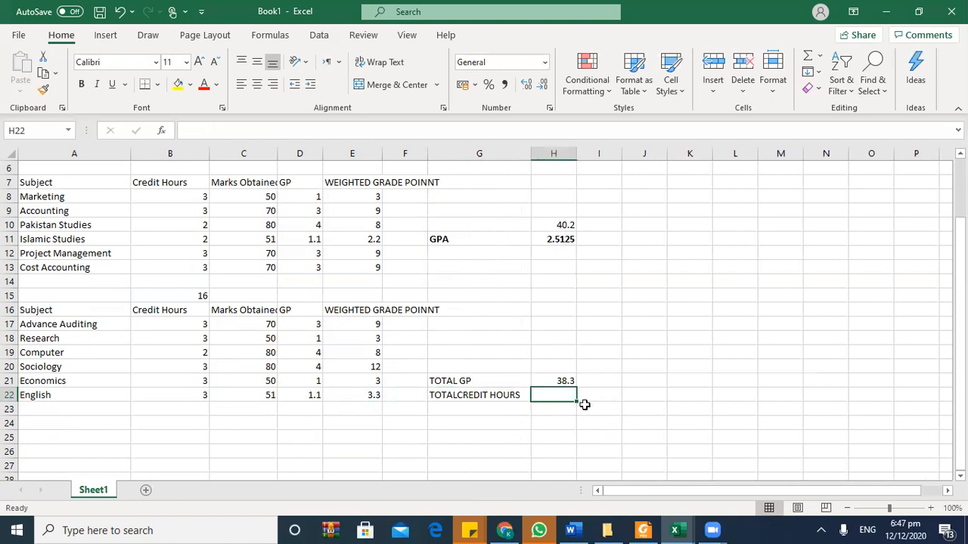
- Total the second table's credit hours in H22 with =SUM(B17:B22)
{"action": "type", "text": "=SUM("}
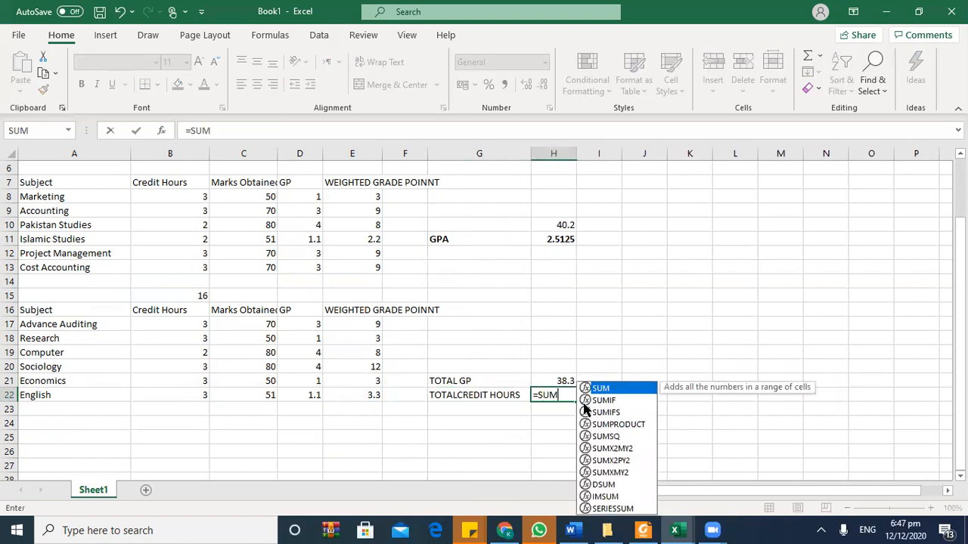
{"action": "key", "text": "Left"}
{"action": "key", "text": "Left"}
{"action": "key", "text": "Left"}
{"action": "key", "text": "Left"}
{"action": "key", "text": "Left"}
{"action": "key", "text": "Left"}
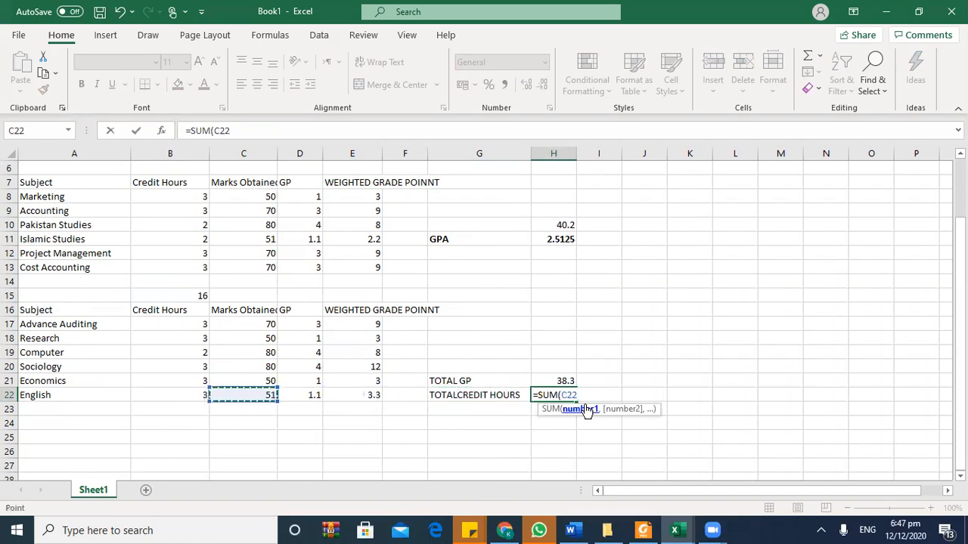
{"action": "key", "text": "shift+Up"}
{"action": "key", "text": "shift+Up"}
{"action": "key", "text": "shift+Up"}
{"action": "key", "text": "shift+Up"}
{"action": "key", "text": "shift+Up"}
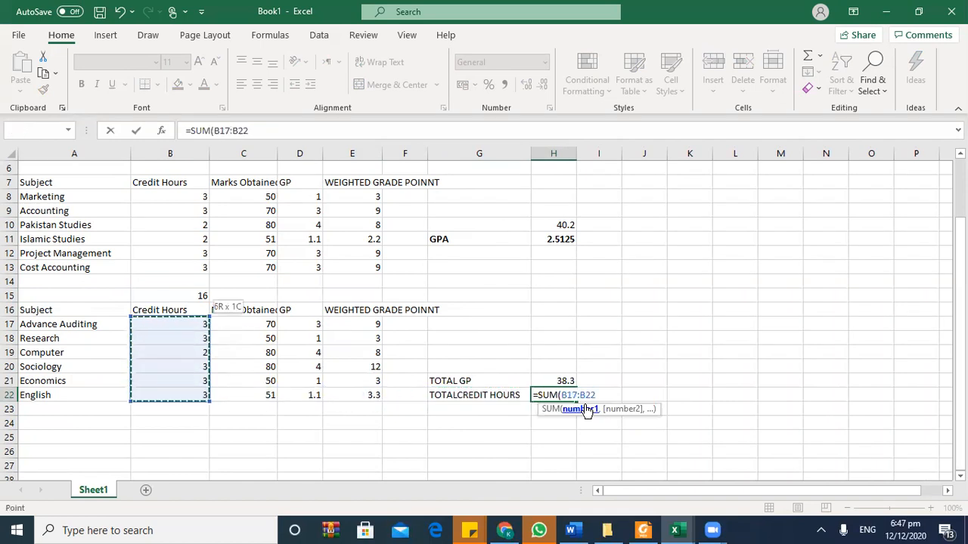
{"action": "type", "text": ")"}
{"action": "key", "text": "Return"}
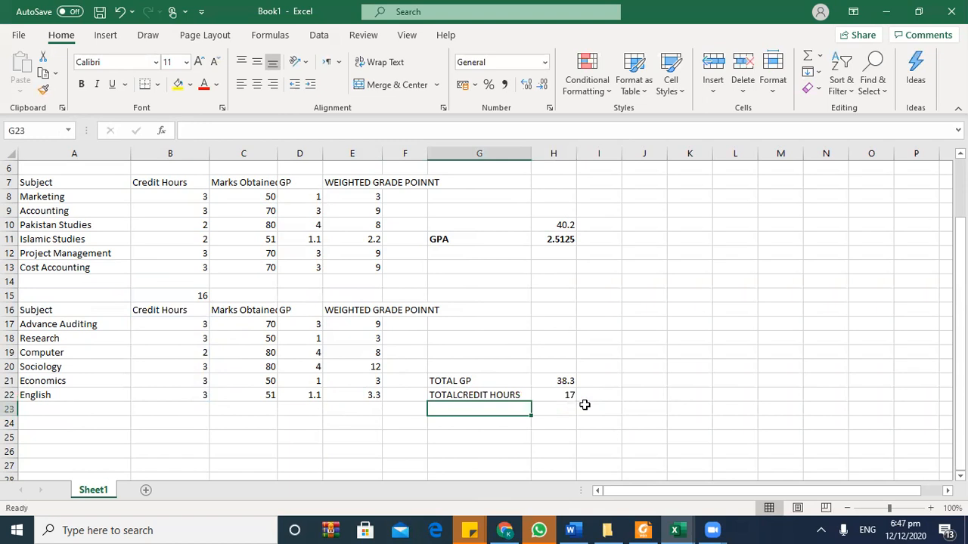
{"action": "key", "text": "Up"}
{"action": "key", "text": "Right"}
{"action": "key", "text": "Right"}
{"action": "key", "text": "Left"}
{"action": "key", "text": "Left"}
{"action": "key", "text": "Down"}
{"action": "key", "text": "Right"}
{"action": "key", "text": "Right"}
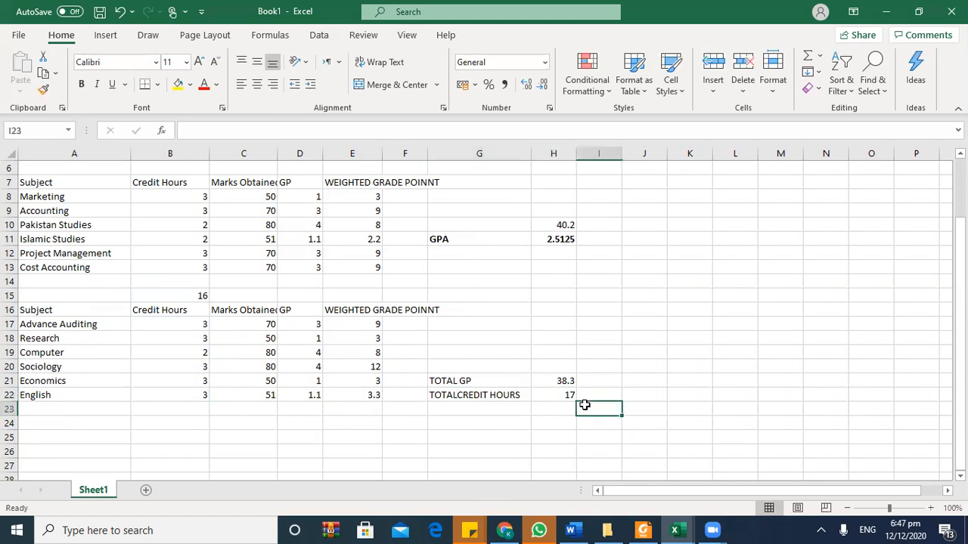
{"action": "key", "text": "Left"}
{"action": "key", "text": "Left"}
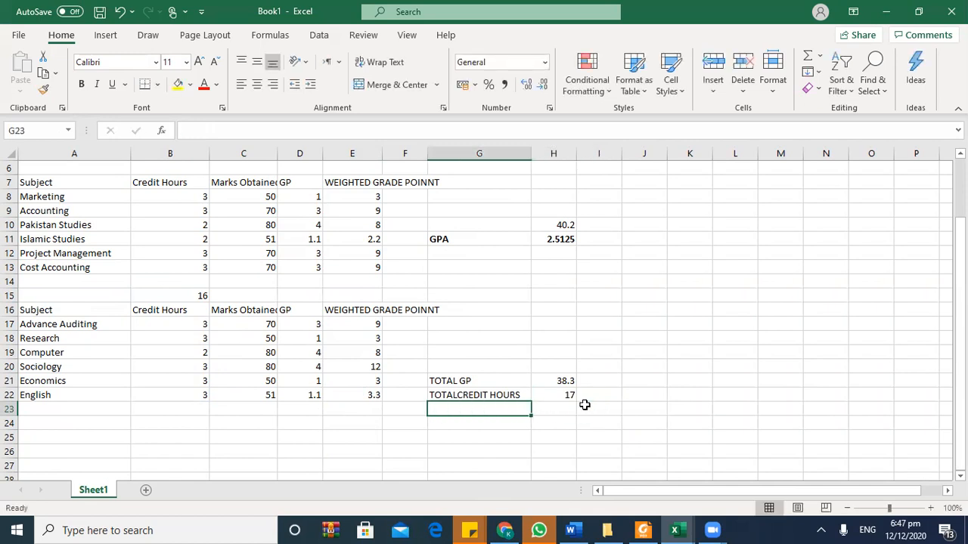
- Label G23 as GPA and calculate it in H23 by dividing total GP by total credit hours with =H21/H22
{"action": "type", "text": "GPA"}
{"action": "key", "text": "Right"}
{"action": "type", "text": "="}
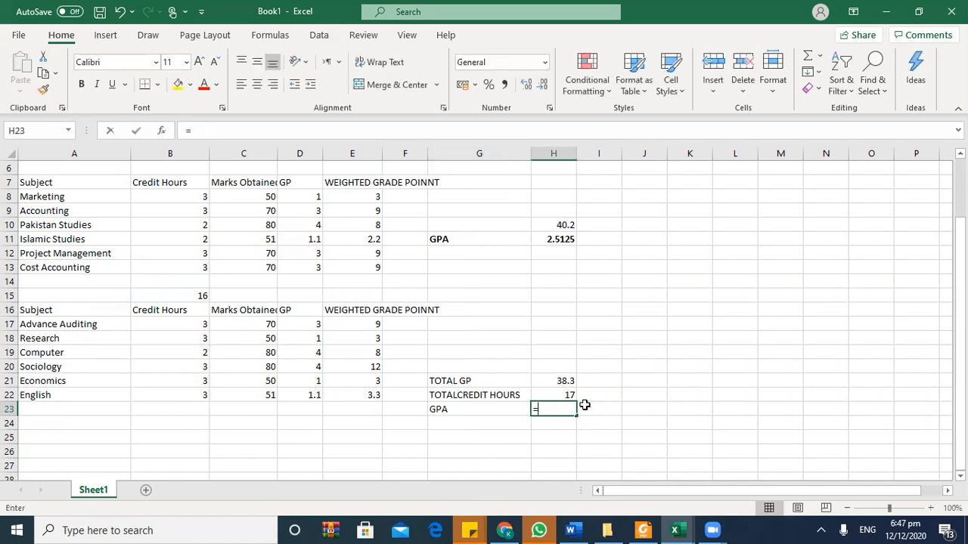
{"action": "key", "text": "Up"}
{"action": "key", "text": "Up"}
{"action": "type", "text": "/"}
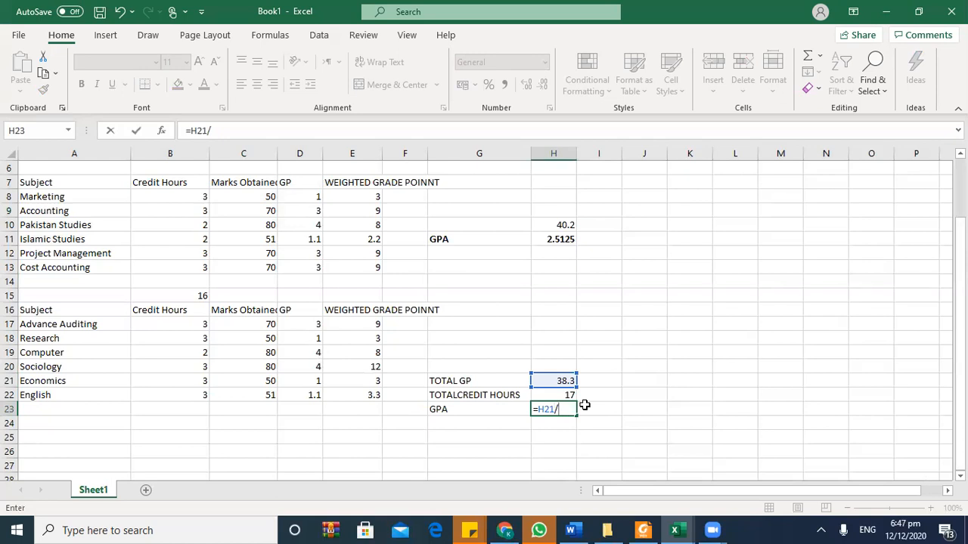
{"action": "key", "text": "Up"}
{"action": "key", "text": "Return"}
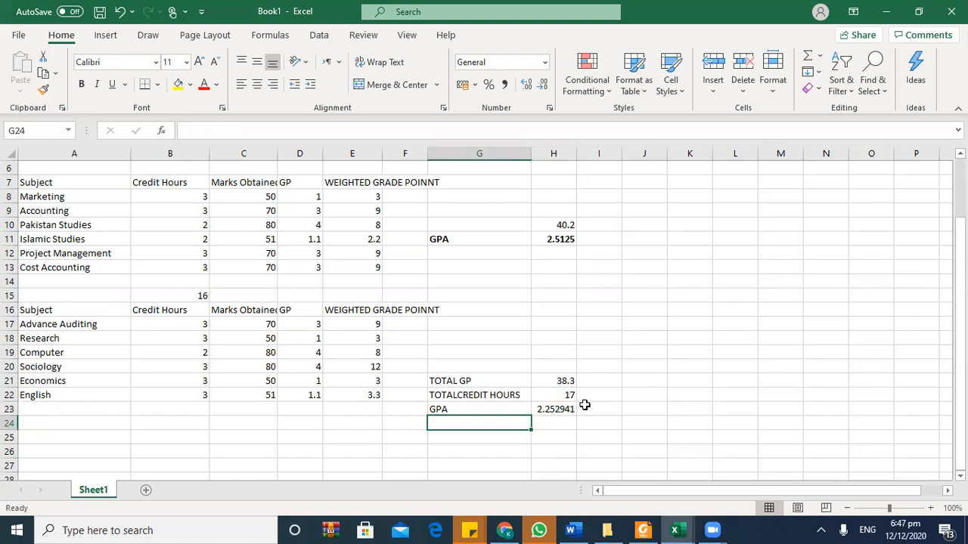
- Make the second table's GPA label and value in G23:H23 bold
{"action": "left_click_drag", "start_coordinate": [558, 407], "coordinate": [476, 418]}
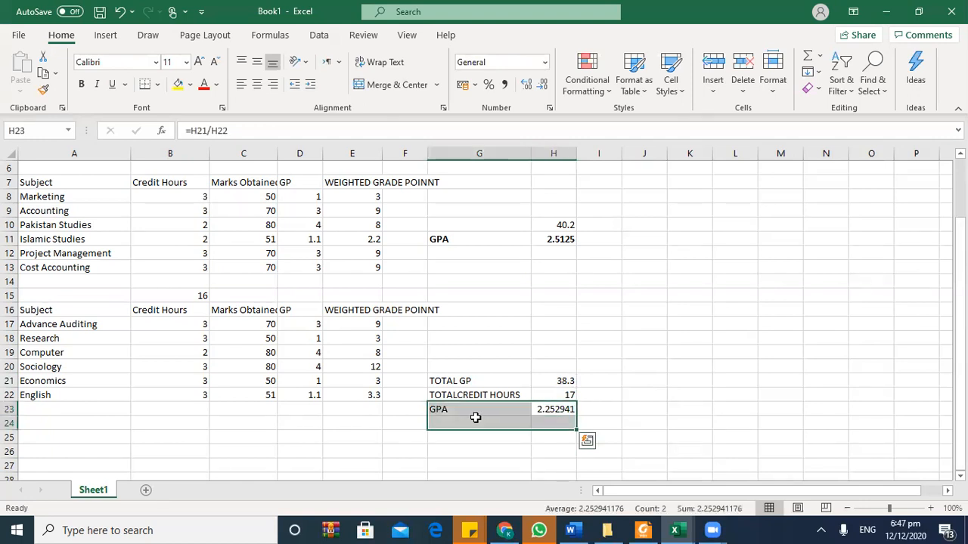
{"action": "key", "text": "Up"}
{"action": "key", "text": "Down"}
{"action": "key", "text": "shift+Left"}
{"action": "key", "text": "ctrl+b"}
{"action": "key", "text": "Right"}
{"action": "key", "text": "Right"}
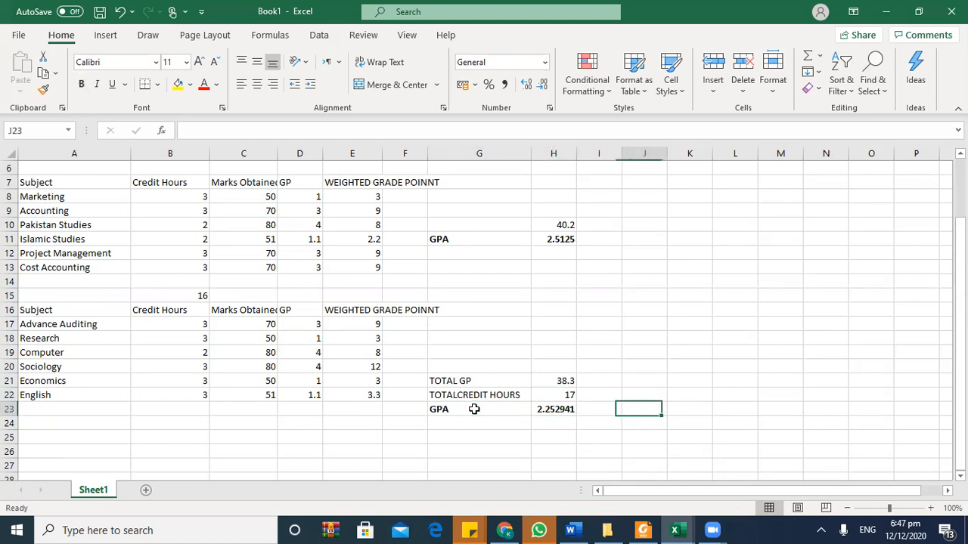
- Label I11 as CGPA beside the first table's GPA and link J11 to that GPA with =H11
{"action": "key", "text": "Up"}
{"action": "key", "text": "Up"}
{"action": "key", "text": "Up"}
{"action": "key", "text": "Up"}
{"action": "key", "text": "Up"}
{"action": "key", "text": "Up"}
{"action": "key", "text": "Up"}
{"action": "key", "text": "Up"}
{"action": "key", "text": "Up"}
{"action": "key", "text": "Up"}
{"action": "key", "text": "Up"}
{"action": "key", "text": "Left"}
{"action": "key", "text": "Up"}
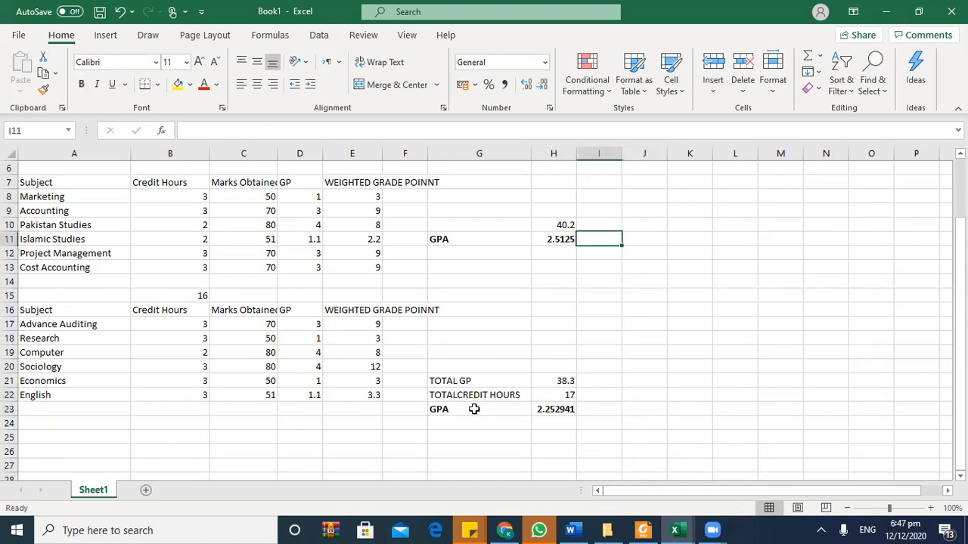
{"action": "type", "text": "CGPA"}
{"action": "key", "text": "Tab"}
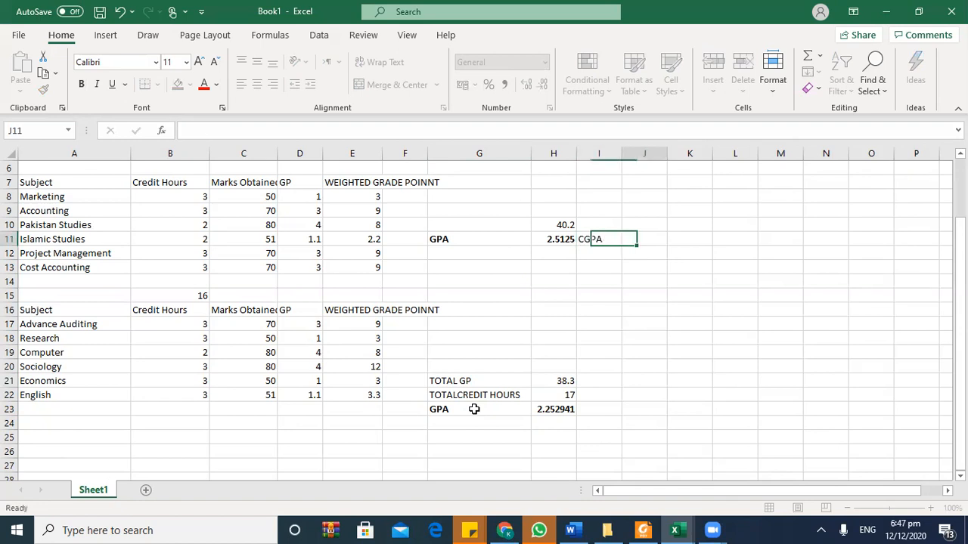
{"action": "type", "text": "="}
{"action": "key", "text": "Left"}
{"action": "key", "text": "Left"}
{"action": "key", "text": "Return"}
- Label cell I23 beside the second table's GPA as CGPA
{"action": "key", "text": "Down"}
{"action": "key", "text": "Down"}
{"action": "key", "text": "Down"}
{"action": "key", "text": "Down"}
{"action": "key", "text": "Down"}
{"action": "key", "text": "Down"}
{"action": "key", "text": "Down"}
{"action": "key", "text": "Down"}
{"action": "key", "text": "Down"}
{"action": "key", "text": "Down"}
{"action": "key", "text": "Left"}
{"action": "key", "text": "Down"}
{"action": "type", "text": "CGPA"}
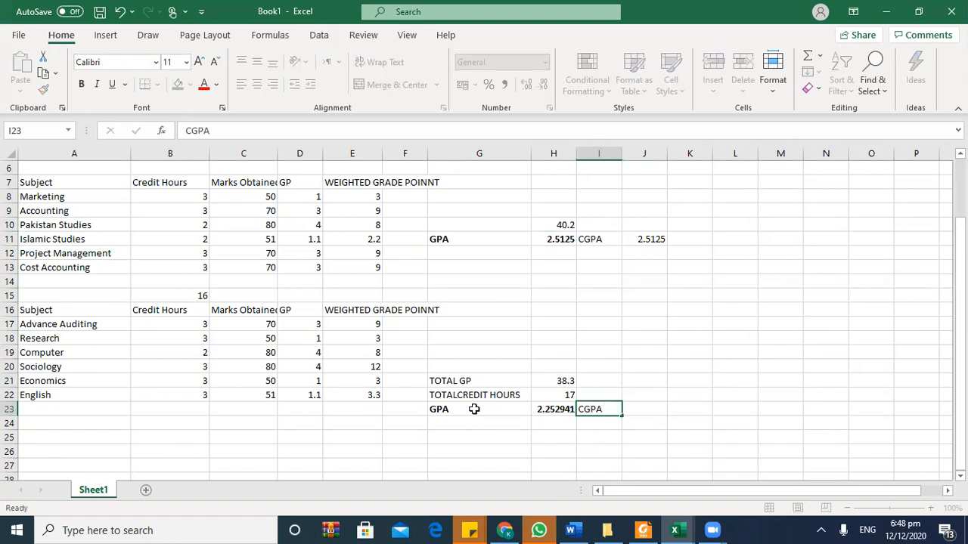
{"action": "key", "text": "Tab"}
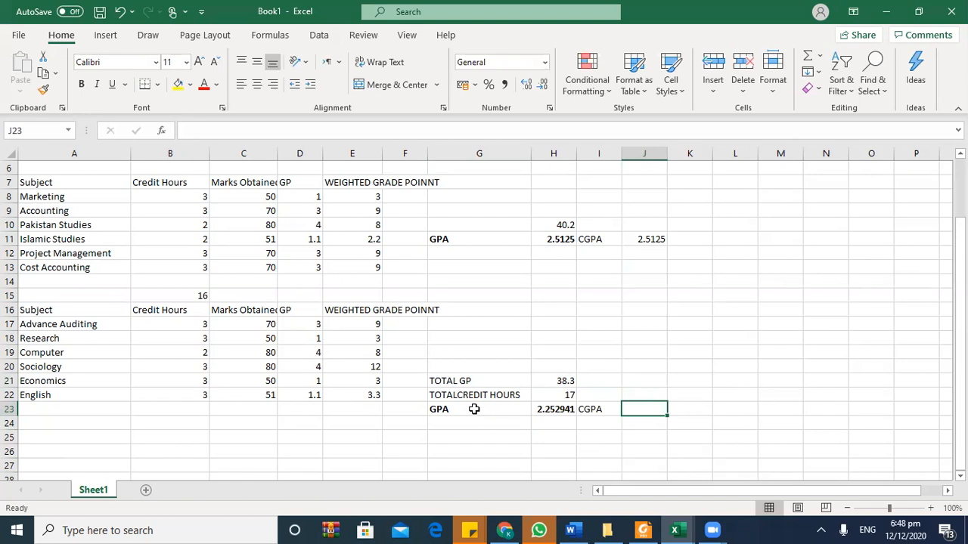
- Calculate the CGPA in J23 as the average of the two GPAs with =(H23+H11)/2
{"action": "type", "text": "="}
{"action": "key", "text": "Left"}
{"action": "key", "text": "Left"}
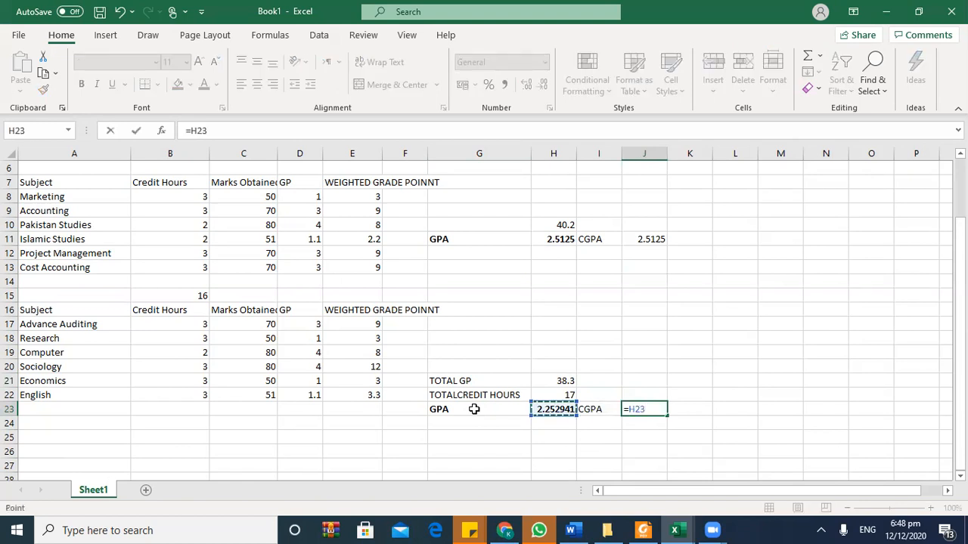
{"action": "type", "text": "+"}
{"action": "left_click", "coordinate": [565, 237]}
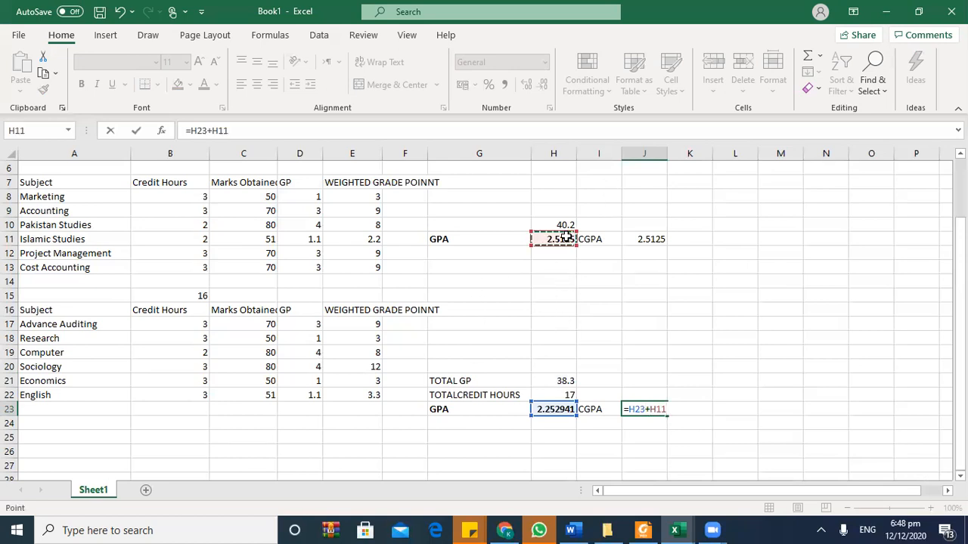
{"action": "type", "text": "/"}
{"action": "key", "text": "Return"}
{"action": "key", "text": "Return"}
{"action": "key", "text": "Return"}
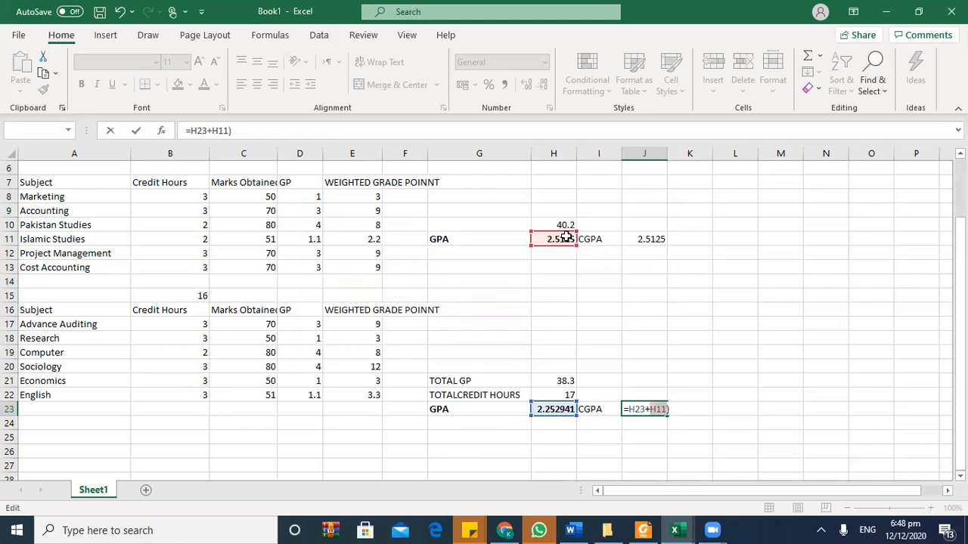
{"action": "key", "text": "Left"}
{"action": "key", "text": "Left"}
{"action": "type", "text": "("}
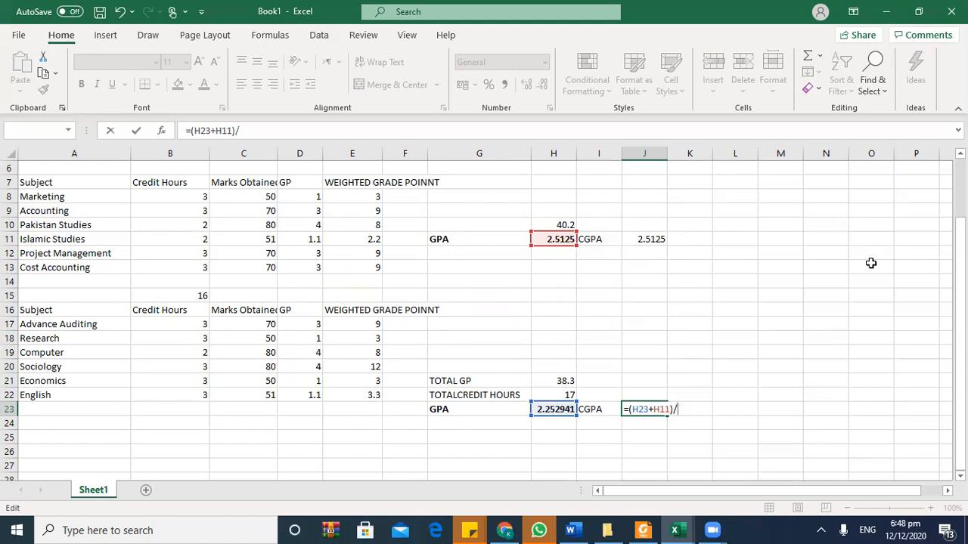
{"action": "key", "text": "Return"}
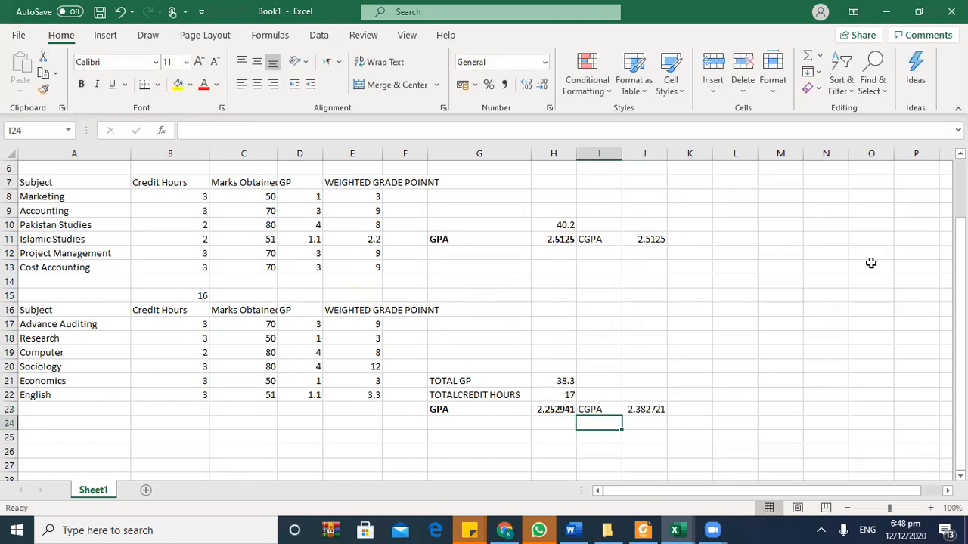
- Replace the J23 formula with the sum of both tables' total grade points, =H10+H21
{"action": "key", "text": "Up"}
{"action": "key", "text": "Right"}
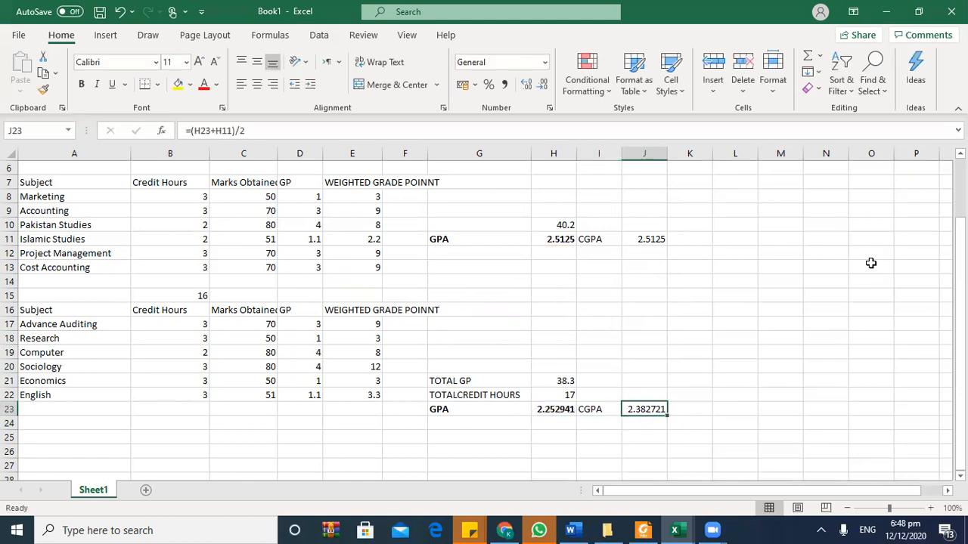
{"action": "type", "text": "="}
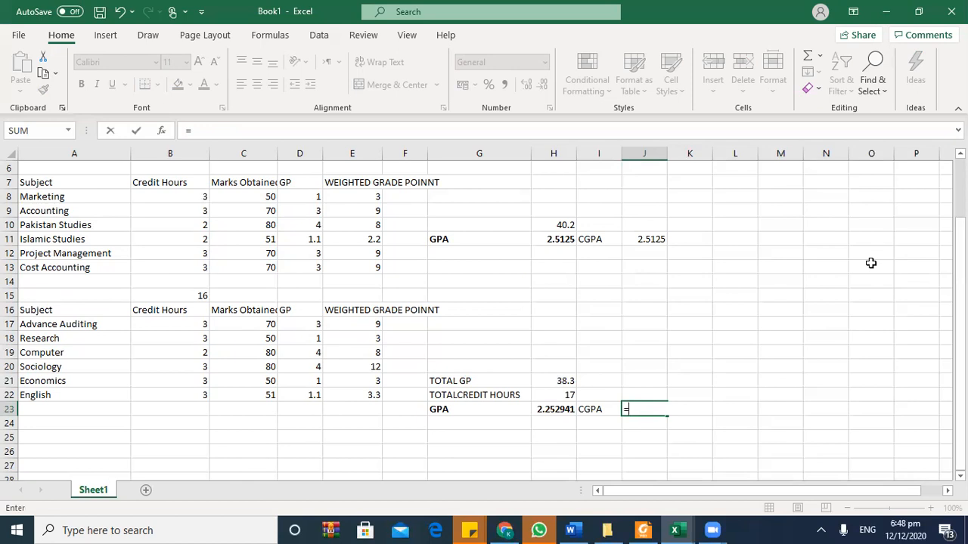
{"action": "left_click", "coordinate": [555, 225]}
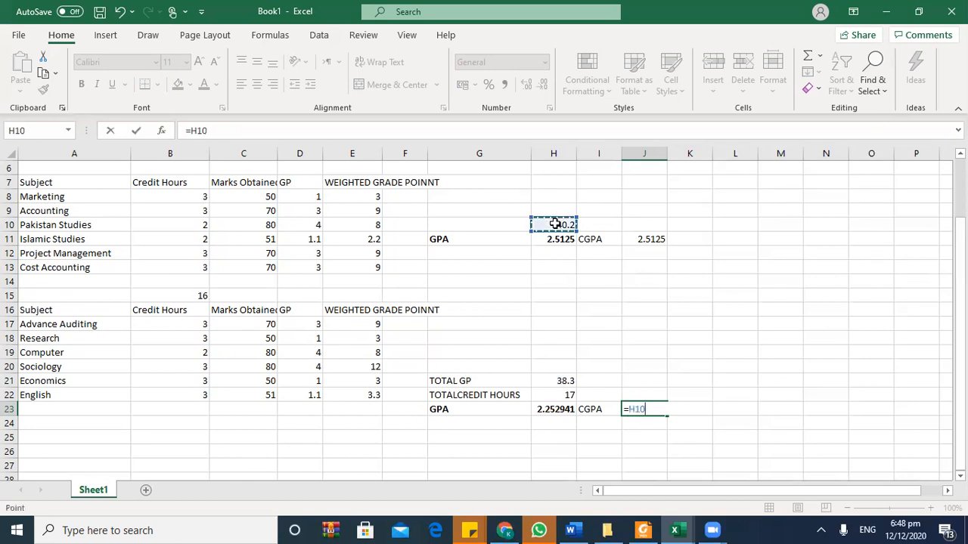
{"action": "type", "text": "+"}
{"action": "left_click", "coordinate": [566, 381]}
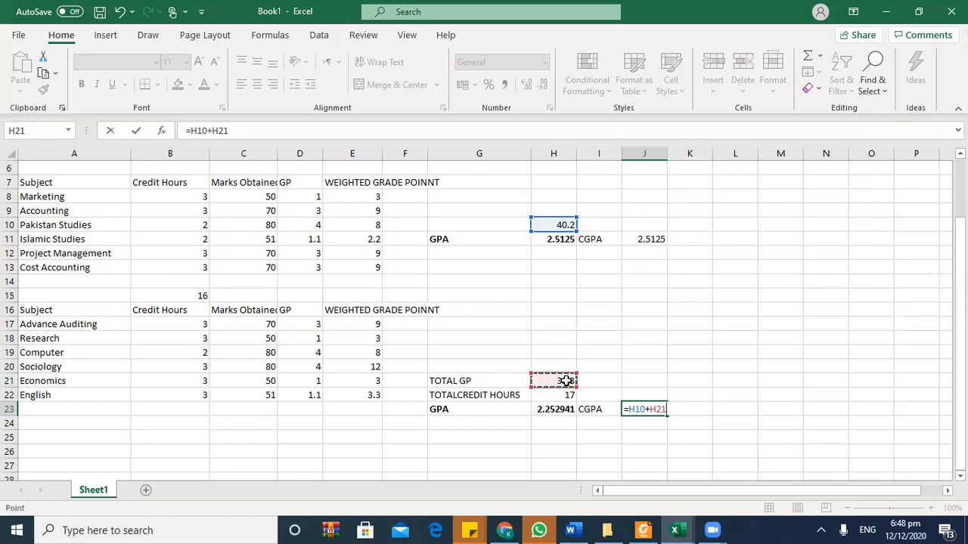
{"action": "key", "text": "ctrl+Return"}
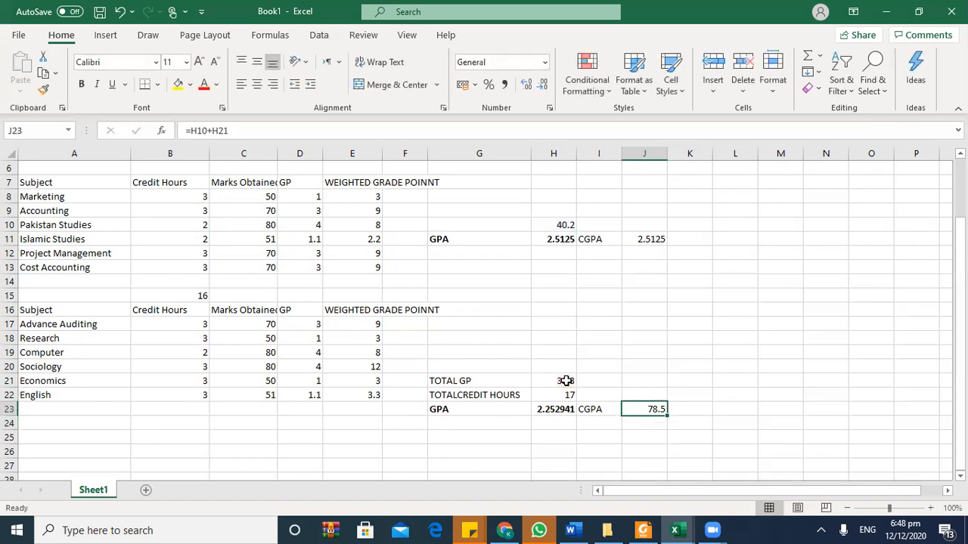
{"action": "key", "text": "Return"}
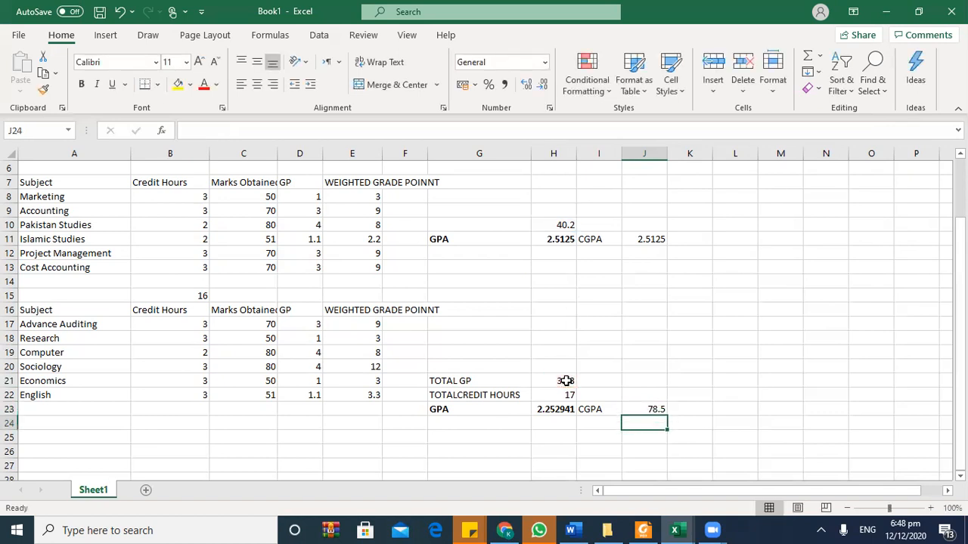
{"action": "type", "text": "="}
{"action": "key", "text": "Escape"}
{"action": "key", "text": "Up"}
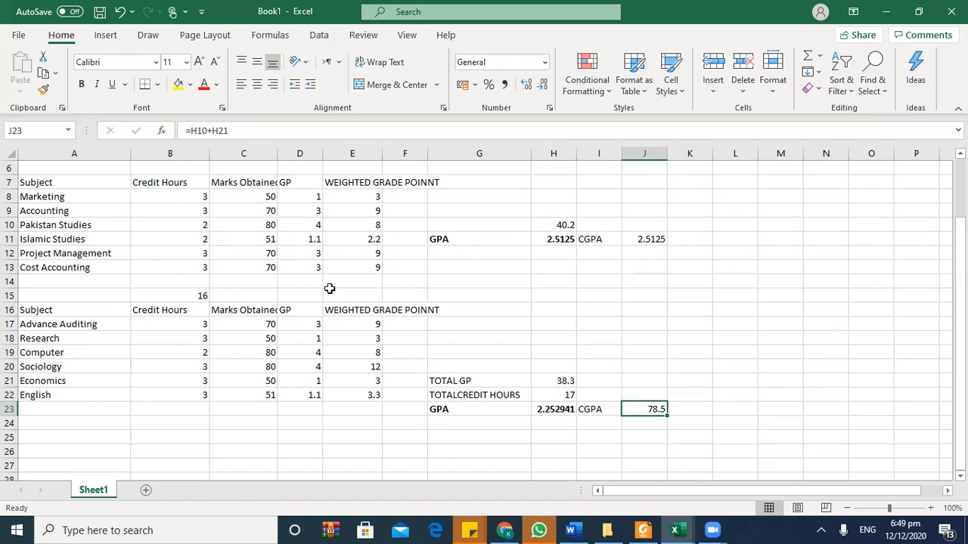
- Label G12 below the first table's GPA as TOTAL CREDIT HOURS and enter 16 in H12
{"action": "left_click", "coordinate": [197, 210]}
{"action": "left_click", "coordinate": [203, 399]}
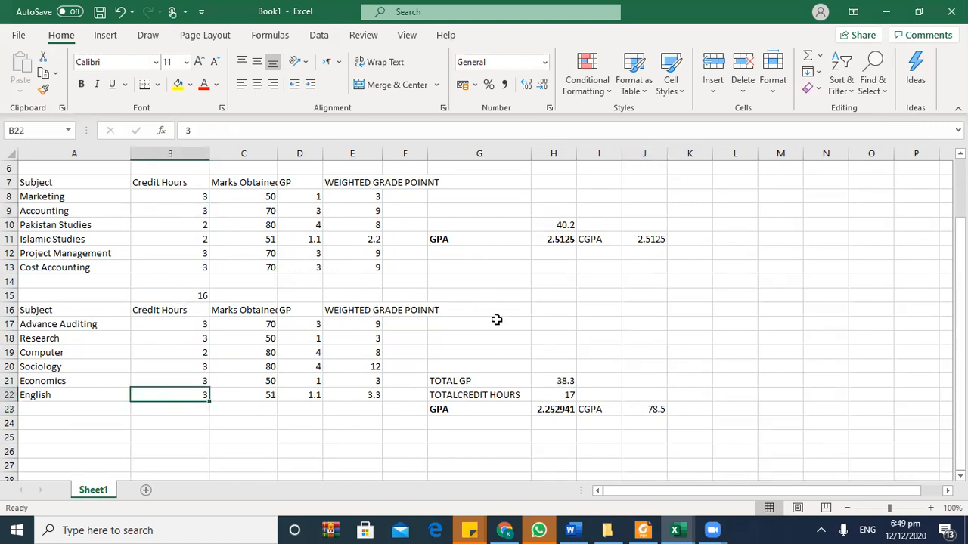
{"action": "left_click", "coordinate": [466, 249]}
{"action": "type", "text": "TOTAL"}
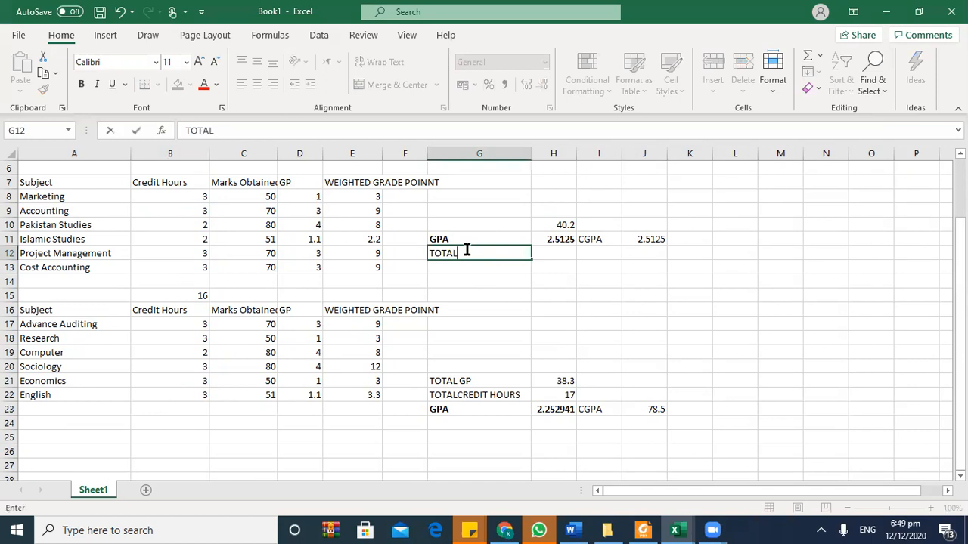
{"action": "key", "text": "BackSpace"}
{"action": "key", "text": "BackSpace"}
{"action": "type", "text": "CREDIT HOURS"}
{"action": "key", "text": "Tab"}
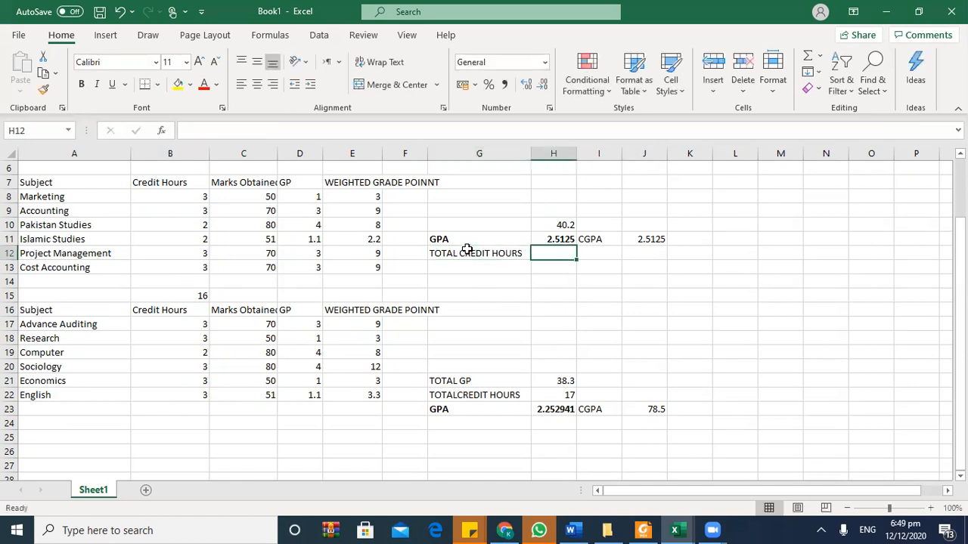
{"action": "type", "text": "16"}
{"action": "key", "text": "Return"}
- Label I24 as TOTAL CREDIT HOURS and add both tables' credit hours in J24 with =H12+H22
{"action": "key", "text": "Down"}
{"action": "key", "text": "Down"}
{"action": "key", "text": "Down"}
{"action": "key", "text": "Down"}
{"action": "key", "text": "Down"}
{"action": "key", "text": "Down"}
{"action": "key", "text": "Down"}
{"action": "key", "text": "Down"}
{"action": "key", "text": "Down"}
{"action": "key", "text": "Down"}
{"action": "key", "text": "Down"}
{"action": "key", "text": "Right"}
{"action": "key", "text": "Right"}
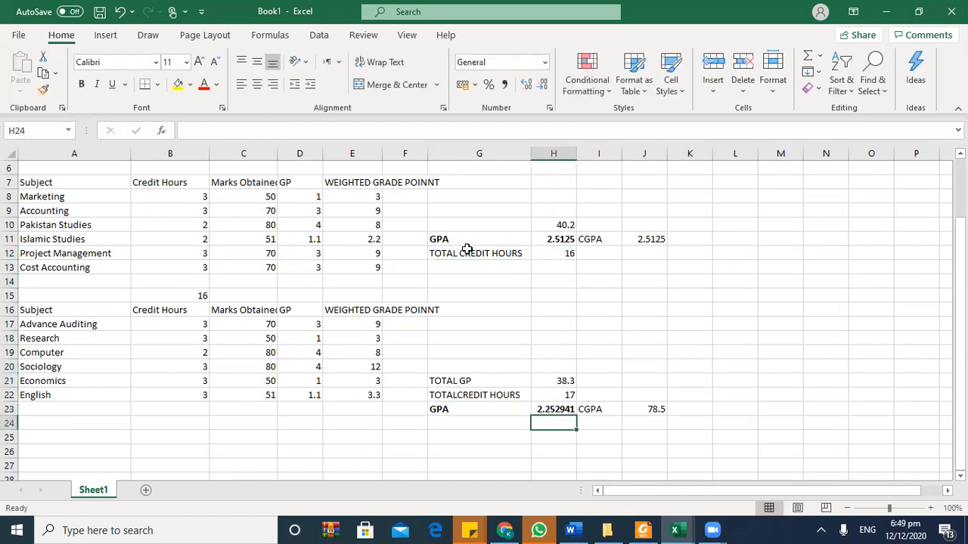
{"action": "type", "text": "TOTAL "}
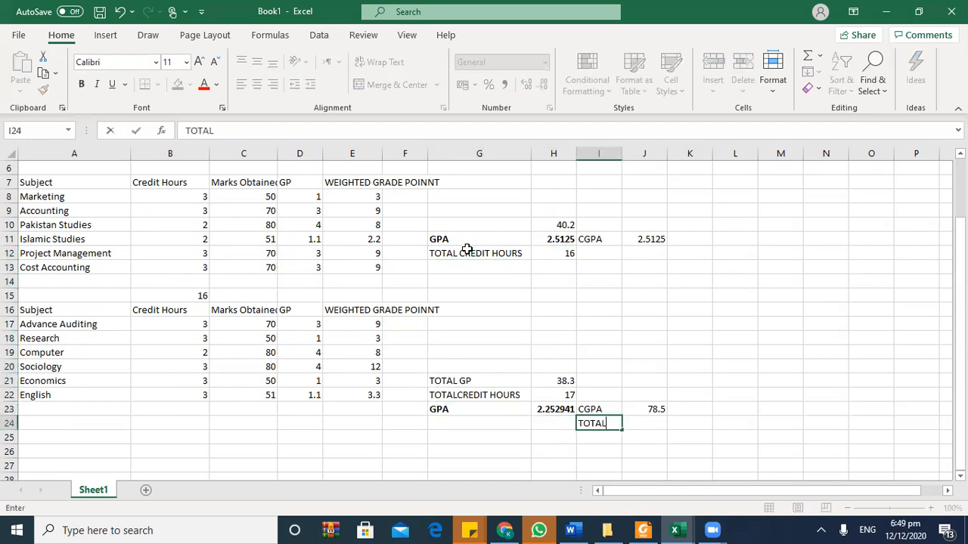
{"action": "type", "text": "CREDIT HOURS"}
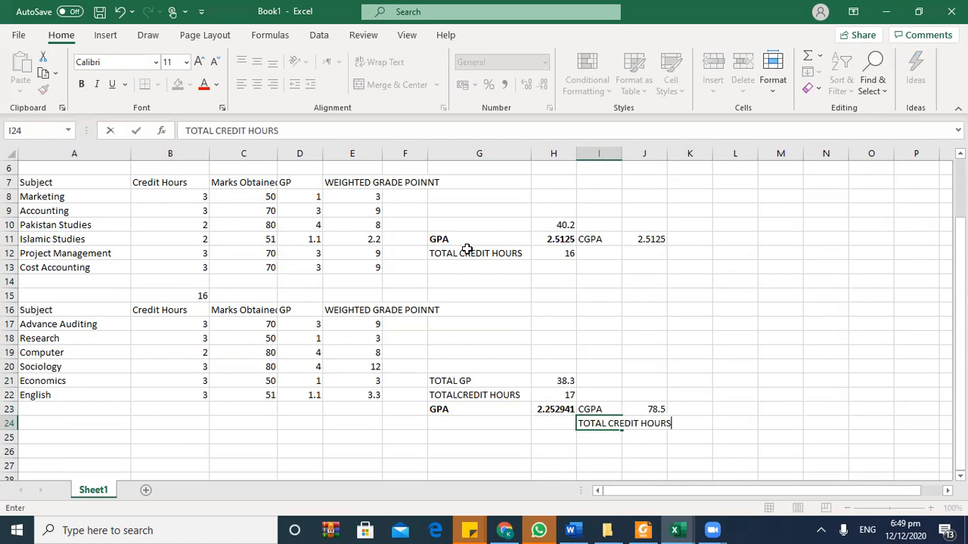
{"action": "key", "text": "Tab"}
{"action": "type", "text": "="}
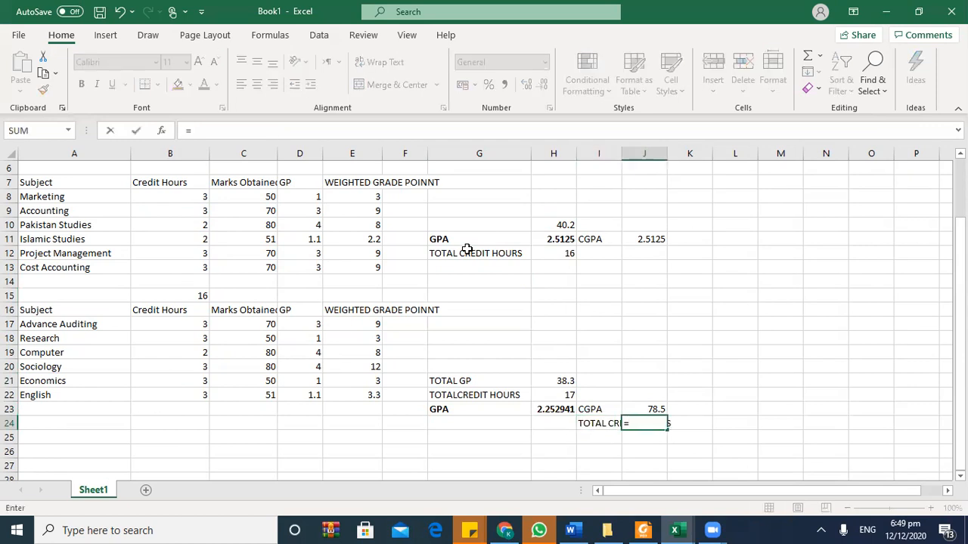
{"action": "left_click", "coordinate": [567, 254]}
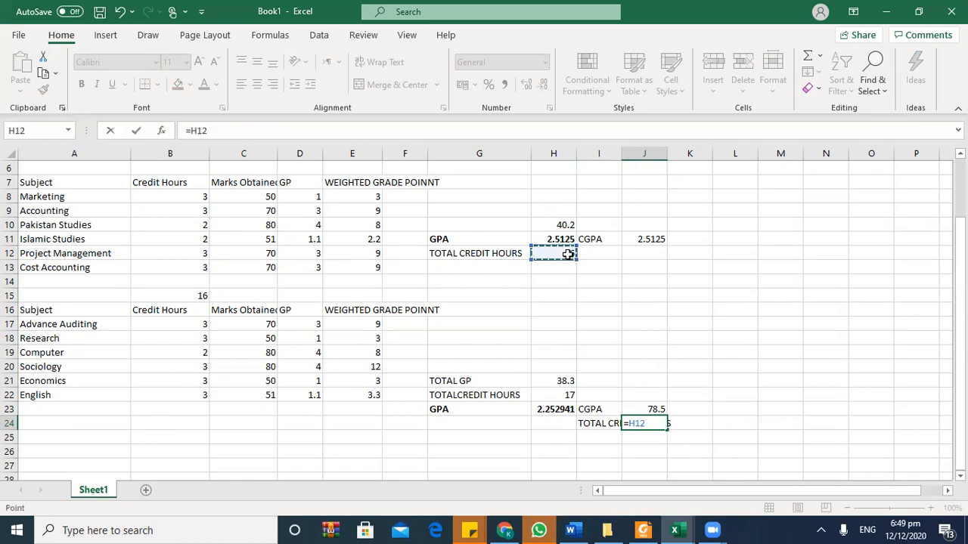
{"action": "type", "text": "+"}
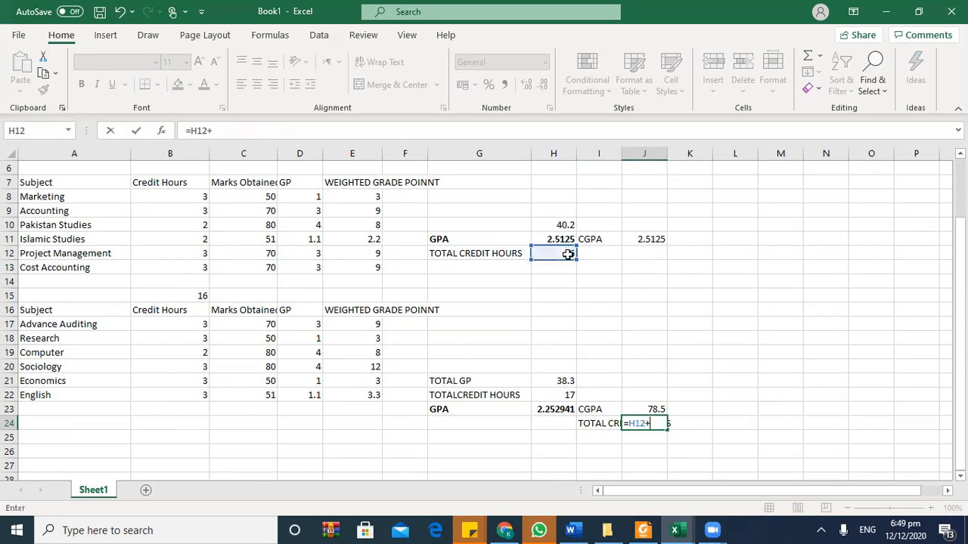
{"action": "left_click", "coordinate": [568, 394]}
{"action": "key", "text": "Return"}
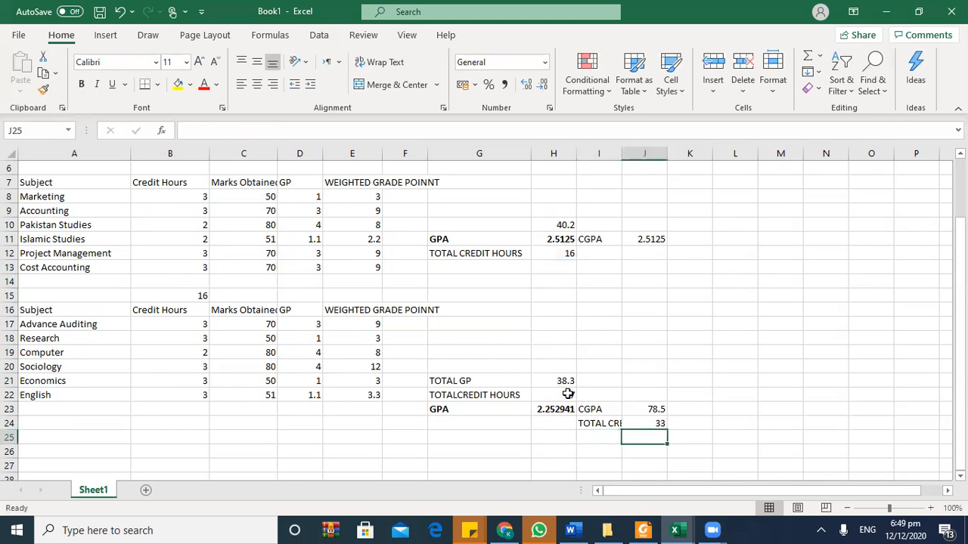
- Label I25 as CGPA and shorten the label in I23 to CGP
{"action": "type", "text": "CGPA"}
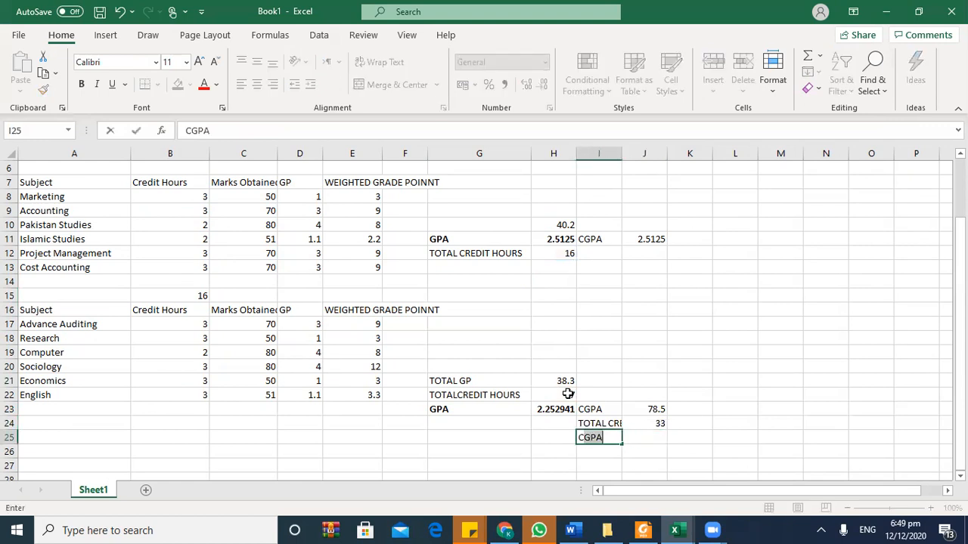
{"action": "key", "text": "Tab"}
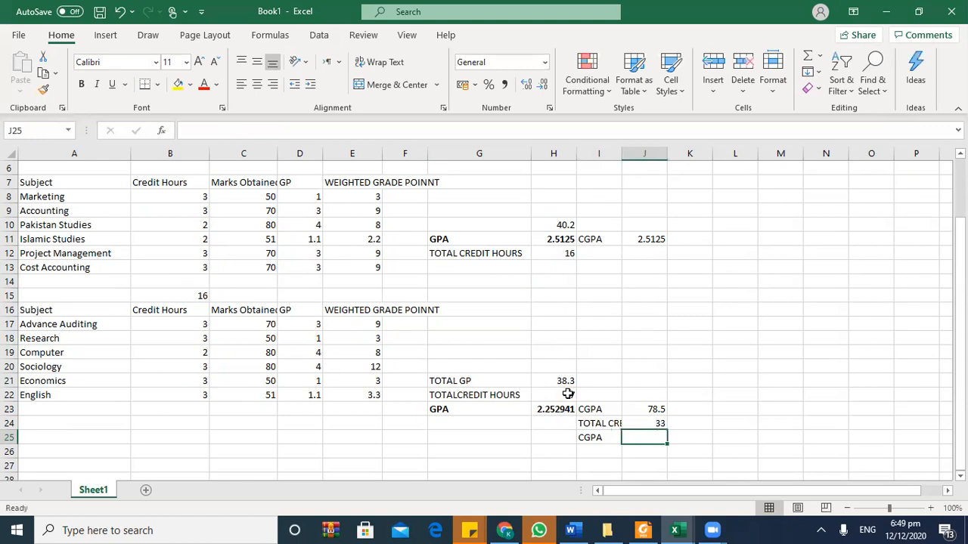
{"action": "key", "text": "Left"}
{"action": "key", "text": "Up"}
{"action": "key", "text": "Up"}
{"action": "key", "text": "F2"}
{"action": "key", "text": "BackSpace"}
{"action": "key", "text": "Return"}
{"action": "key", "text": "Return"}
- Calculate the CGPA in J25 by dividing cumulative grade points by total credit hours with =J23/J24
{"action": "key", "text": "Right"}
{"action": "type", "text": "="}
{"action": "key", "text": "Up"}
{"action": "key", "text": "Up"}
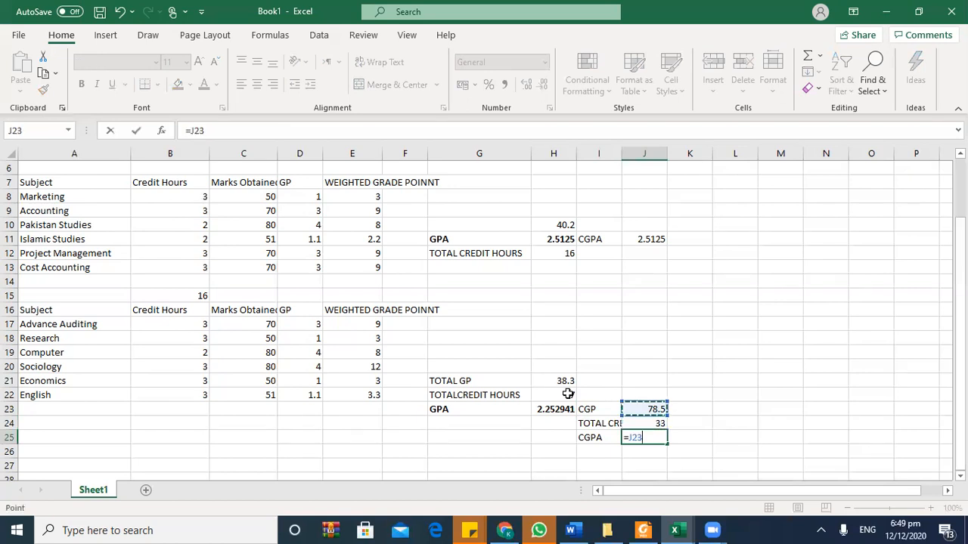
{"action": "type", "text": "/"}
{"action": "key", "text": "Up"}
{"action": "key", "text": "Return"}
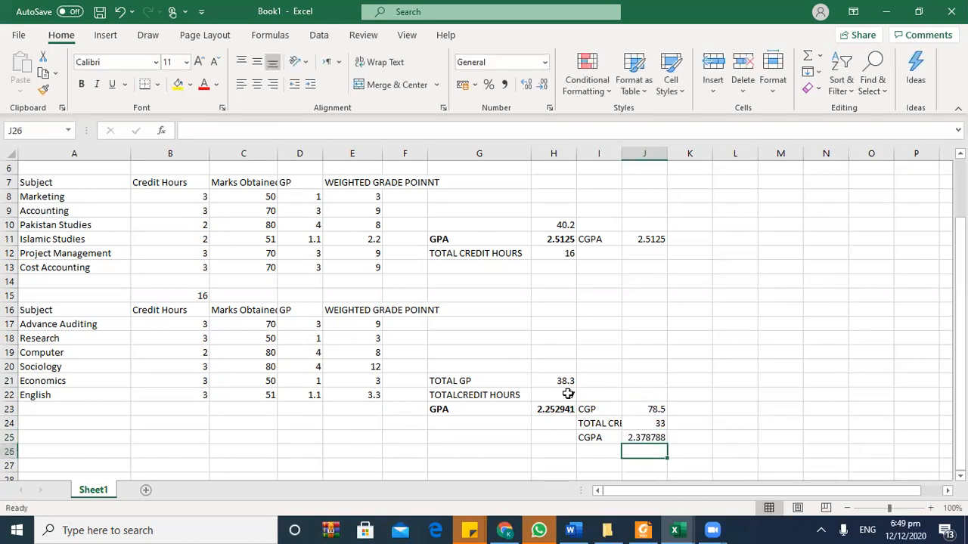
{"action": "key", "text": "Up"}
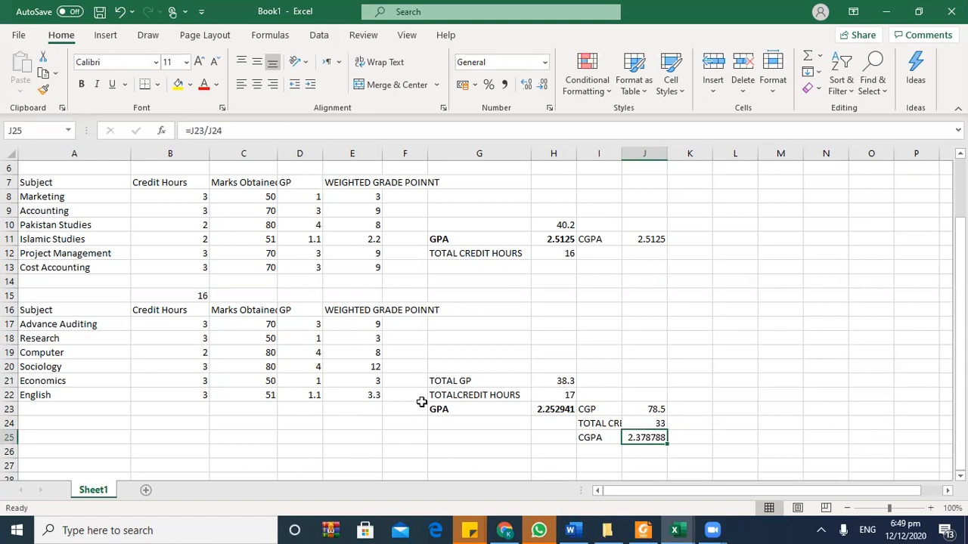
- Set the Marketing mark in C8 of the first table to 70
{"action": "key", "text": "Left"}
{"action": "key", "text": "Left"}
{"action": "key", "text": "Left"}
{"action": "key", "text": "Up"}
{"action": "key", "text": "Up"}
{"action": "key", "text": "Up"}
{"action": "key", "text": "Up"}
{"action": "key", "text": "Up"}
{"action": "key", "text": "Up"}
{"action": "key", "text": "Up"}
{"action": "key", "text": "Up"}
{"action": "key", "text": "Up"}
{"action": "key", "text": "Up"}
{"action": "key", "text": "Up"}
{"action": "key", "text": "Up"}
{"action": "key", "text": "Up"}
{"action": "key", "text": "Up"}
{"action": "key", "text": "Up"}
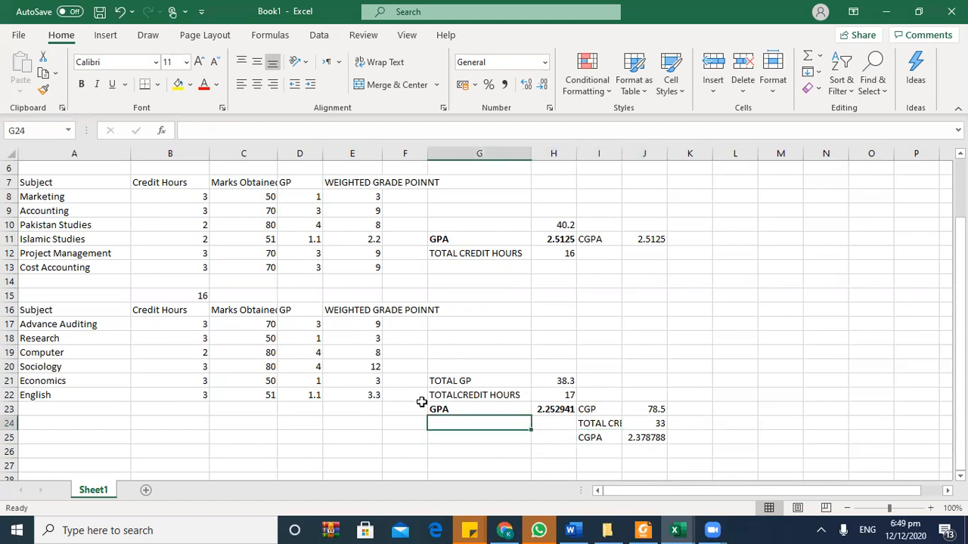
{"action": "key", "text": "Left"}
{"action": "key", "text": "Left"}
{"action": "key", "text": "Left"}
{"action": "key", "text": "Left"}
{"action": "key", "text": "Up"}
{"action": "key", "text": "Up"}
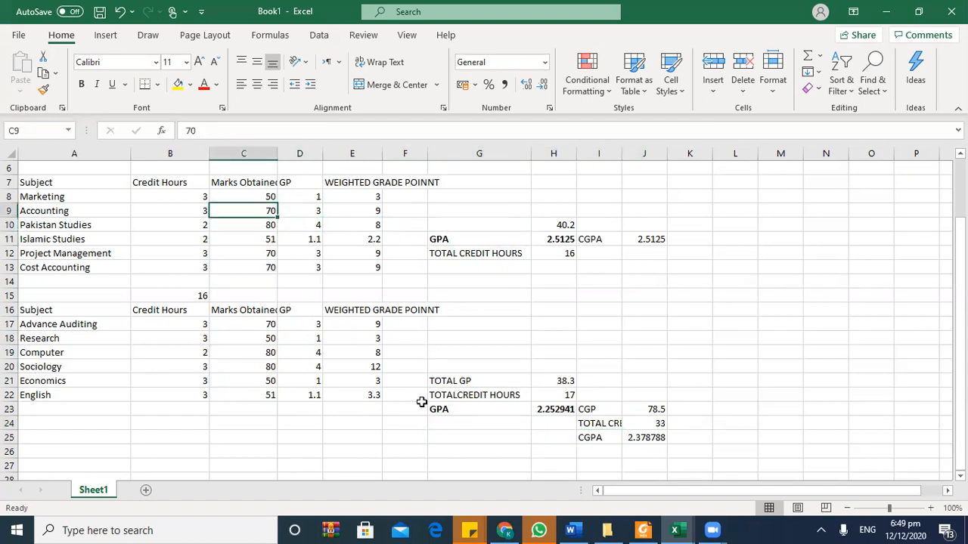
{"action": "type", "text": "70"}
{"action": "key", "text": "Return"}
{"action": "type", "text": "70"}
{"action": "key", "text": "Return"}
{"action": "key", "text": "Return"}
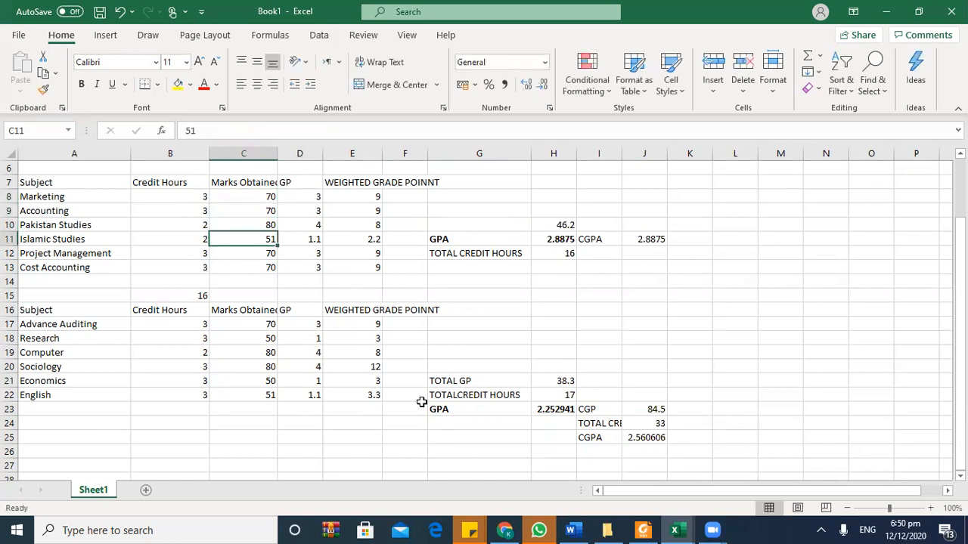
- Try 60 as the Islamic Studies mark in C11 and replace it with 80
{"action": "type", "text": "7"}
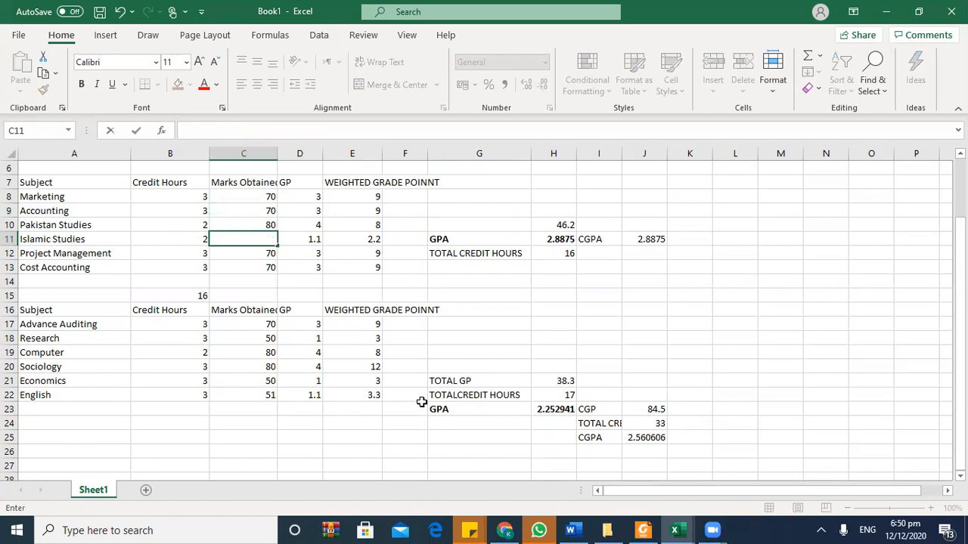
{"action": "type", "text": "0"}
{"action": "key", "text": "Return"}
{"action": "key", "text": "Up"}
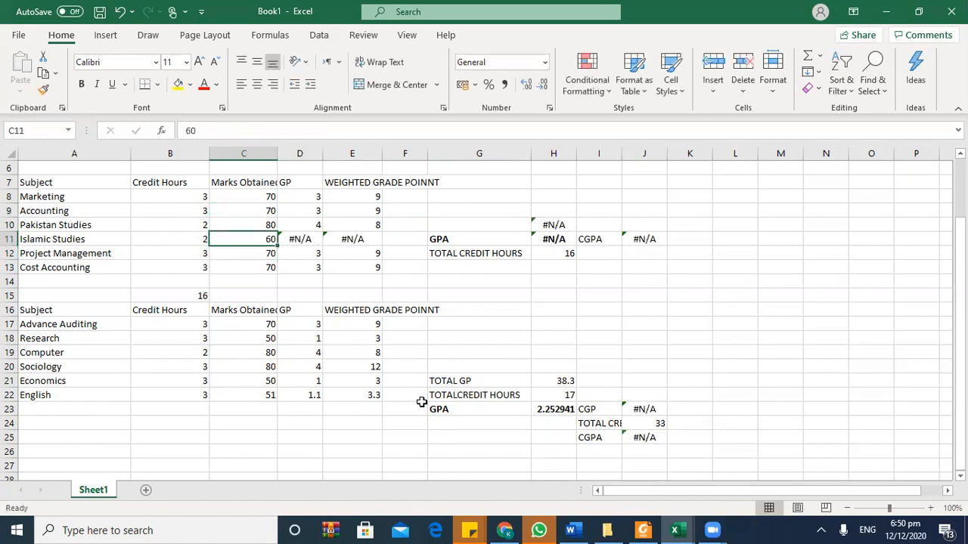
{"action": "type", "text": "80"}
{"action": "key", "text": "Return"}
- Examine the recalculated first-table GPA in H11 and the GPA and CGPA results beside the second table
{"action": "key", "text": "Right"}
{"action": "key", "text": "Right"}
{"action": "key", "text": "Right"}
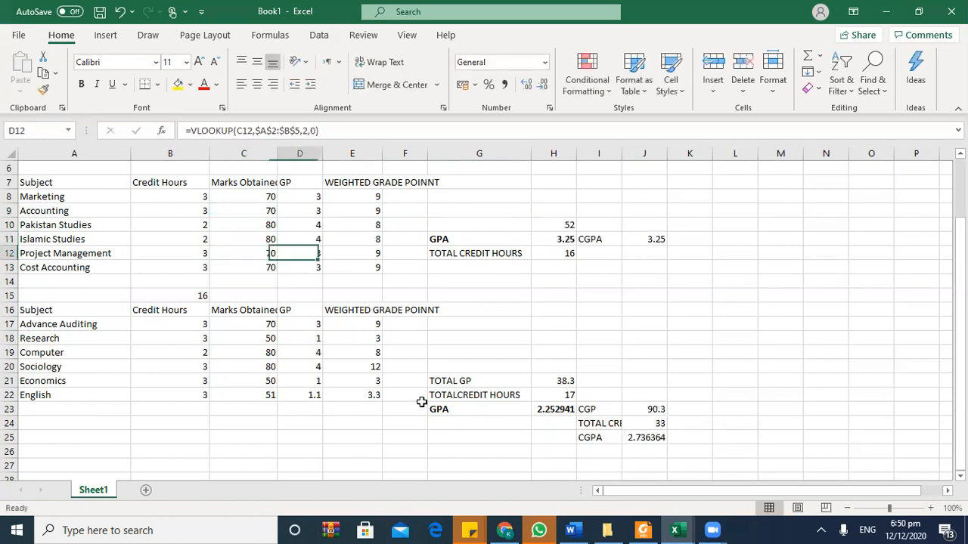
{"action": "key", "text": "Right"}
{"action": "key", "text": "Right"}
{"action": "key", "text": "Up"}
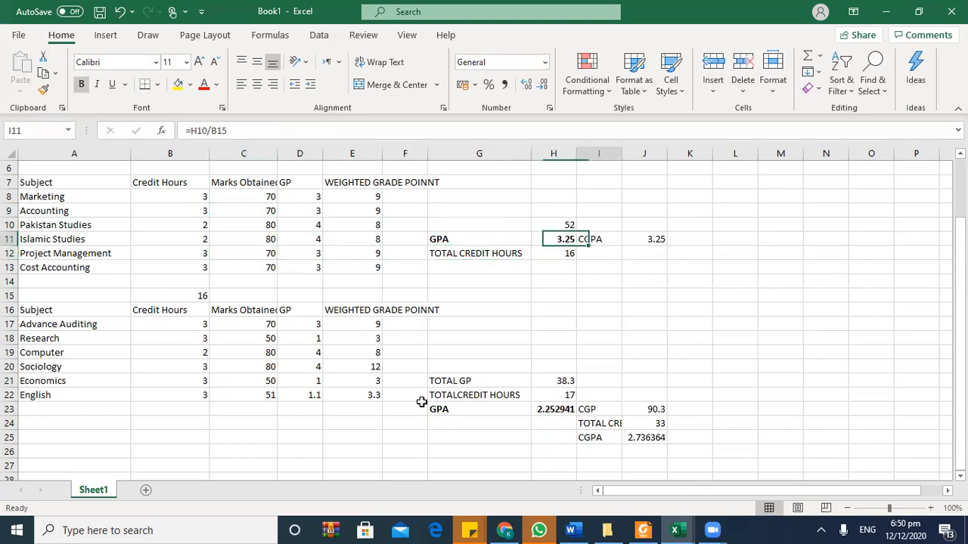
{"action": "key", "text": "Down"}
{"action": "key", "text": "Down"}
{"action": "key", "text": "ctrl+Down"}
{"action": "key", "text": "Down"}
{"action": "key", "text": "Down"}
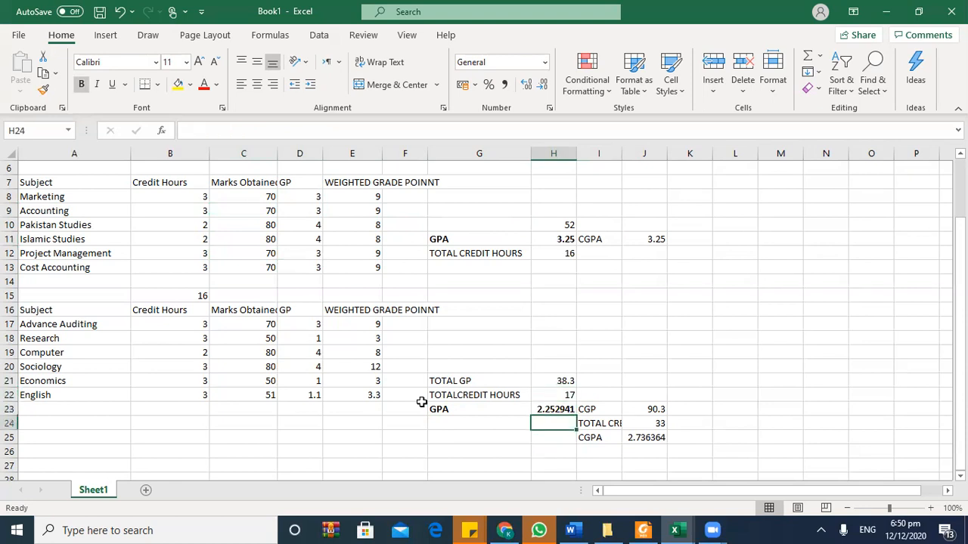
- Check the second table's GPA formula in H23 and the CGPA formula in J25
{"action": "key", "text": "Right"}
{"action": "key", "text": "Right"}
{"action": "key", "text": "Left"}
{"action": "key", "text": "Left"}
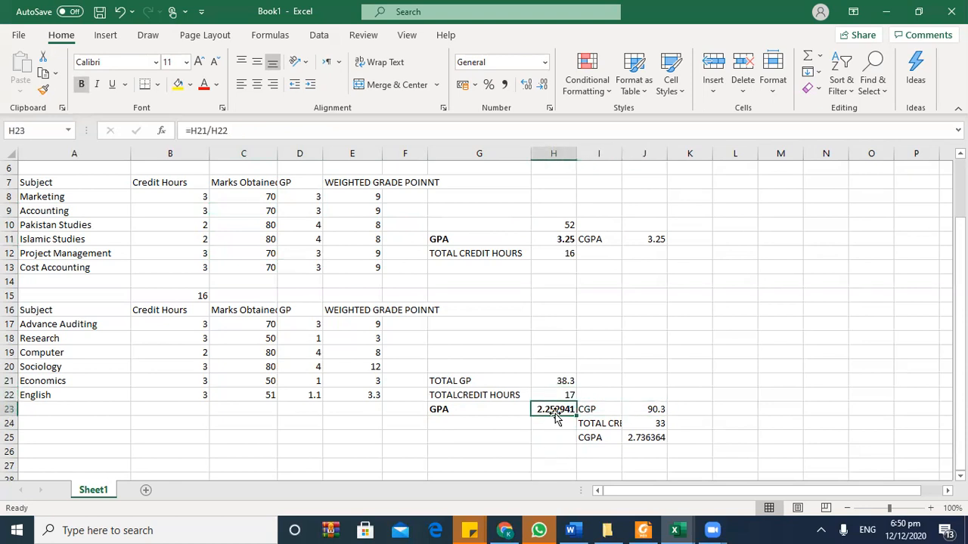
{"action": "left_click", "coordinate": [649, 440]}
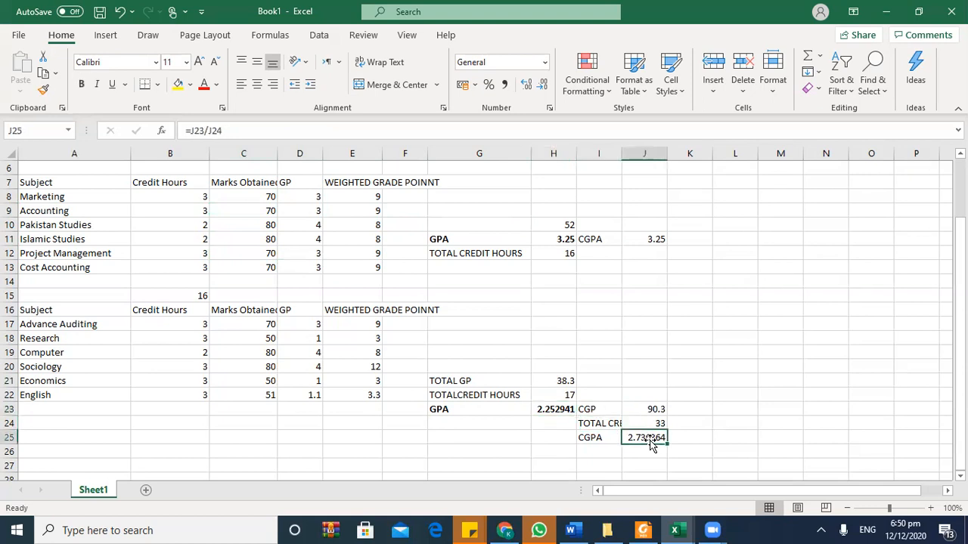
- Copy the second subject table A16:F22 to A25 as the start of a third table
{"action": "key", "text": "Left"}
{"action": "key", "text": "Left"}
{"action": "key", "text": "Left"}
{"action": "key", "text": "Left"}
{"action": "key", "text": "Left"}
{"action": "key", "text": "Left"}
{"action": "key", "text": "Left"}
{"action": "key", "text": "Left"}
{"action": "key", "text": "Left"}
{"action": "key", "text": "Up"}
{"action": "key", "text": "Up"}
{"action": "key", "text": "Up"}
{"action": "key", "text": "Up"}
{"action": "key", "text": "Up"}
{"action": "key", "text": "Up"}
{"action": "key", "text": "Up"}
{"action": "key", "text": "Up"}
{"action": "key", "text": "Up"}
{"action": "key", "text": "Up"}
{"action": "key", "text": "Up"}
{"action": "key", "text": "Up"}
{"action": "key", "text": "Down"}
{"action": "key", "text": "Down"}
{"action": "key", "text": "Down"}
{"action": "key", "text": "shift+Right"}
{"action": "key", "text": "shift+Right"}
{"action": "key", "text": "shift+Right"}
{"action": "key", "text": "shift+Right"}
{"action": "key", "text": "shift+Right"}
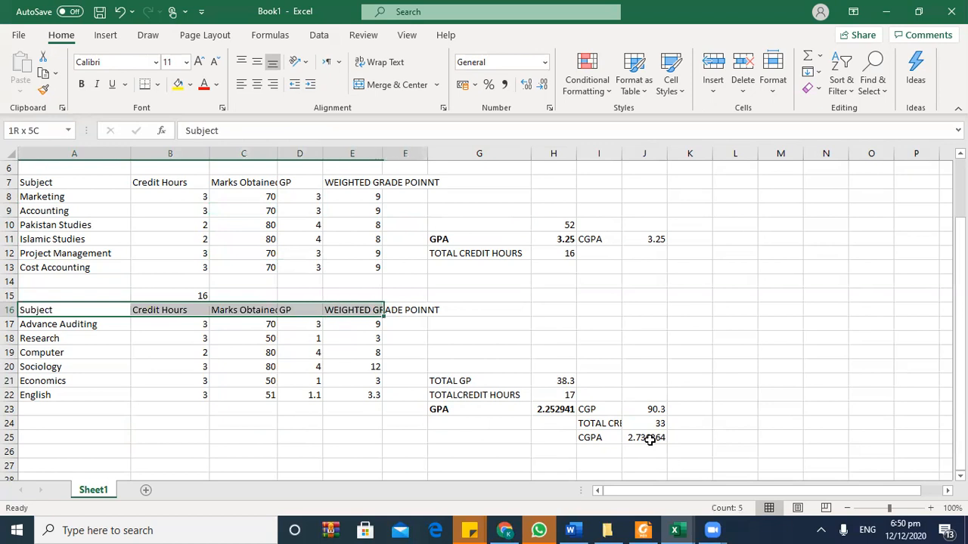
{"action": "key", "text": "shift+Down"}
{"action": "key", "text": "shift+Down"}
{"action": "key", "text": "shift+Down"}
{"action": "key", "text": "shift+Down"}
{"action": "key", "text": "shift+Down"}
{"action": "key", "text": "shift+Down"}
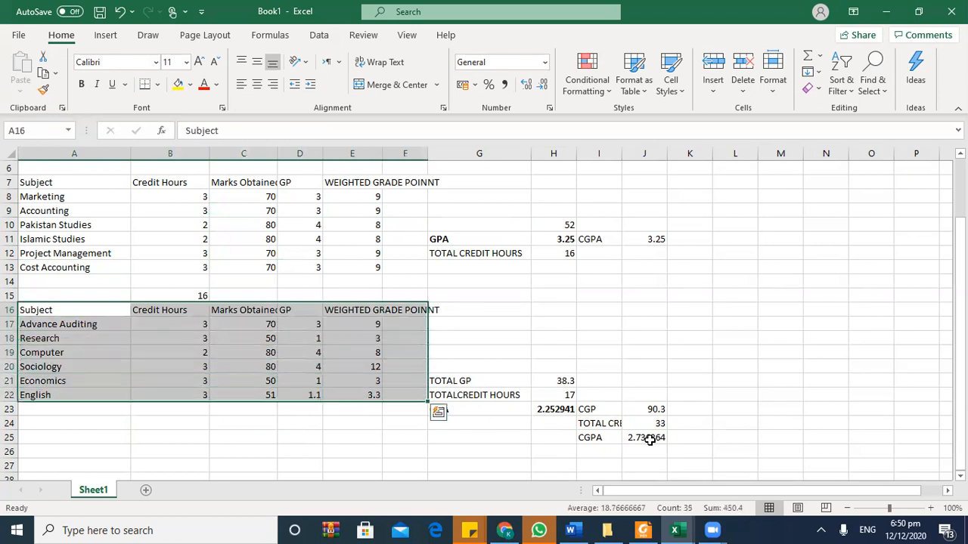
{"action": "key", "text": "ctrl+c"}
{"action": "key", "text": "Down"}
{"action": "key", "text": "Down"}
{"action": "key", "text": "Down"}
{"action": "key", "text": "Down"}
{"action": "key", "text": "Down"}
{"action": "key", "text": "Down"}
{"action": "key", "text": "Down"}
{"action": "key", "text": "Down"}
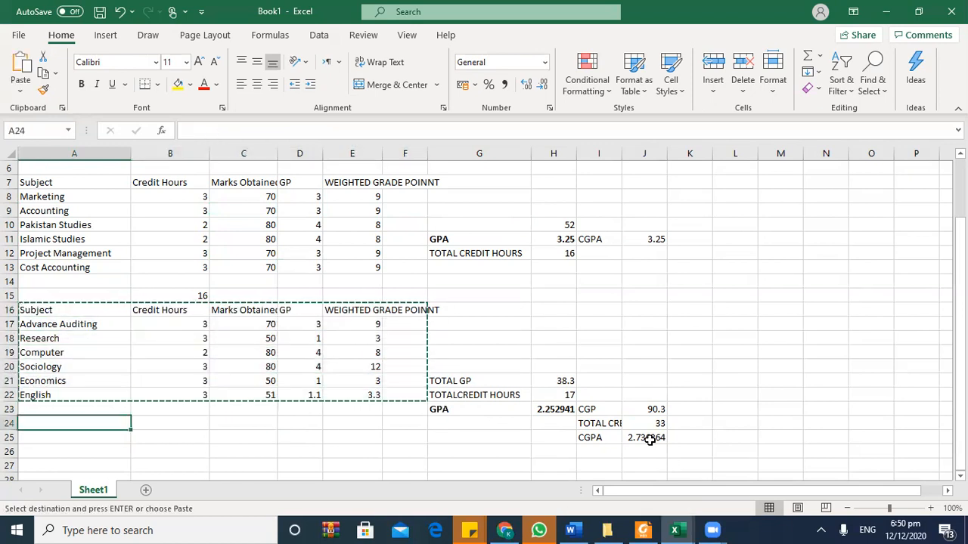
{"action": "key", "text": "Down"}
{"action": "key", "text": "Return"}
- Replace the third table's subject names in A26:A31 with the numbers 1 to 6
{"action": "key", "text": "Down"}
{"action": "key", "text": "Down"}
{"action": "key", "text": "Down"}
{"action": "key", "text": "Down"}
{"action": "key", "text": "Down"}
{"action": "key", "text": "Down"}
{"action": "key", "text": "Down"}
{"action": "key", "text": "Down"}
{"action": "key", "text": "Down"}
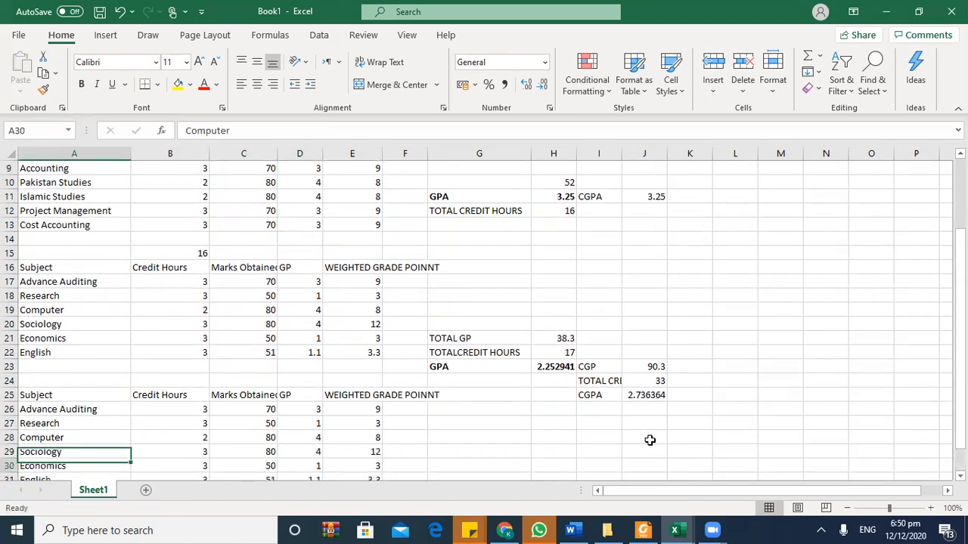
{"action": "key", "text": "Up"}
{"action": "key", "text": "Up"}
{"action": "key", "text": "Up"}
{"action": "key", "text": "Up"}
{"action": "key", "text": "Up"}
{"action": "key", "text": "Up"}
{"action": "key", "text": "Up"}
{"action": "key", "text": "Up"}
{"action": "type", "text": "1"}
{"action": "key", "text": "Return"}
{"action": "type", "text": "2"}
{"action": "key", "text": "Return"}
{"action": "type", "text": "3"}
{"action": "key", "text": "Return"}
{"action": "type", "text": "4"}
{"action": "key", "text": "Return"}
{"action": "type", "text": "5"}
{"action": "key", "text": "Return"}
{"action": "type", "text": "6"}
{"action": "key", "text": "Tab"}
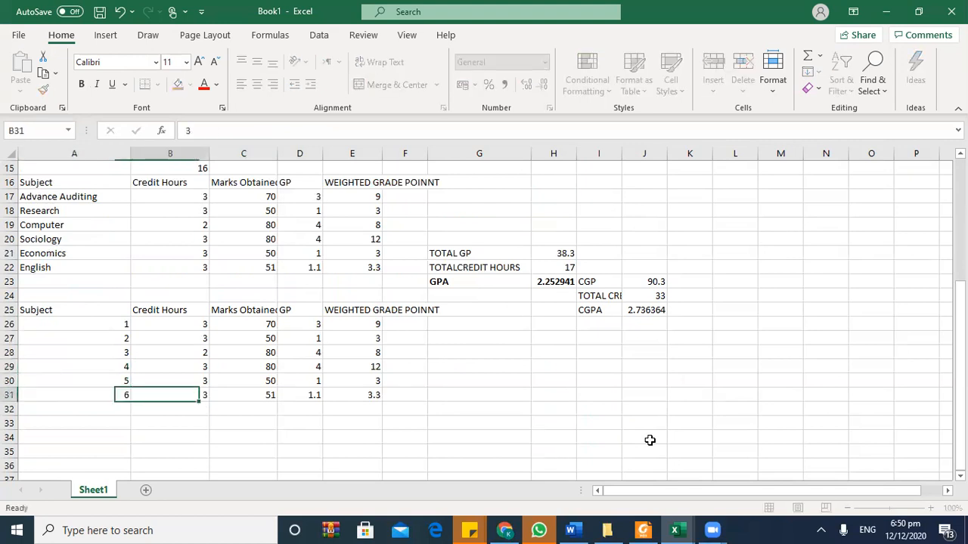
- Set the credit hours of subject 3 in B28 to 3
{"action": "key", "text": "Up"}
{"action": "key", "text": "Up"}
{"action": "key", "text": "Up"}
{"action": "type", "text": "3"}
{"action": "key", "text": "Tab"}
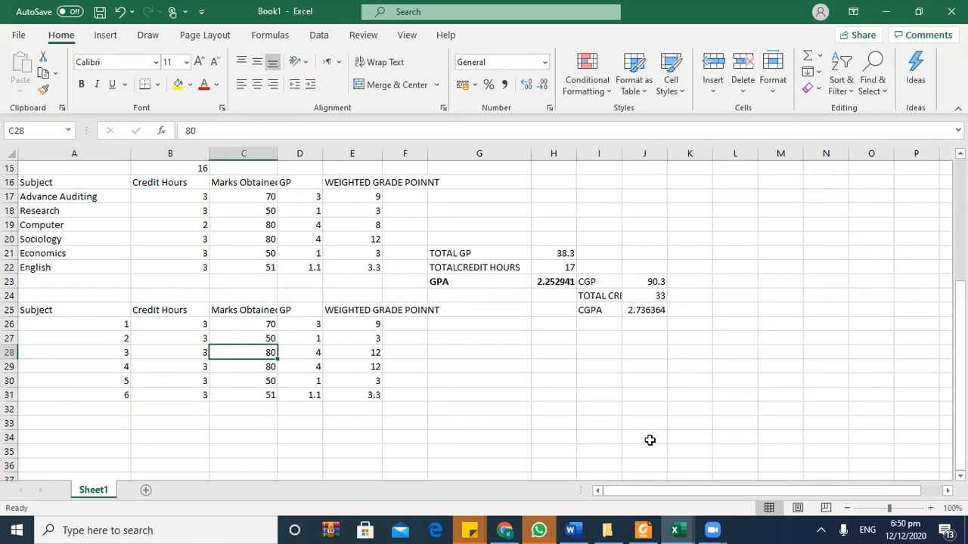
- Copy the second table's GPA and CGPA summary block G21:J25 to G28 beside the third table
{"action": "key", "text": "Right"}
{"action": "key", "text": "Right"}
{"action": "key", "text": "Left"}
{"action": "key", "text": "Left"}
{"action": "key", "text": "Right"}
{"action": "key", "text": "Right"}
{"action": "key", "text": "Right"}
{"action": "key", "text": "Right"}
{"action": "key", "text": "Right"}
{"action": "key", "text": "Down"}
{"action": "key", "text": "Up"}
{"action": "key", "text": "Up"}
{"action": "key", "text": "Up"}
{"action": "key", "text": "Up"}
{"action": "key", "text": "Up"}
{"action": "key", "text": "Up"}
{"action": "key", "text": "Up"}
{"action": "key", "text": "Up"}
{"action": "key", "text": "Up"}
{"action": "key", "text": "Up"}
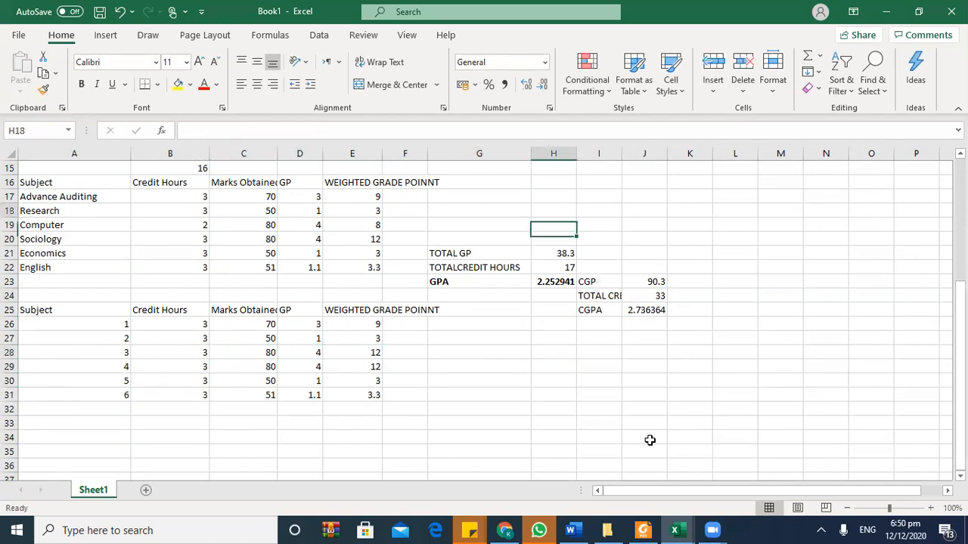
{"action": "key", "text": "Up"}
{"action": "key", "text": "Left"}
{"action": "key", "text": "Left"}
{"action": "key", "text": "Down"}
{"action": "key", "text": "Down"}
{"action": "key", "text": "Down"}
{"action": "key", "text": "Right"}
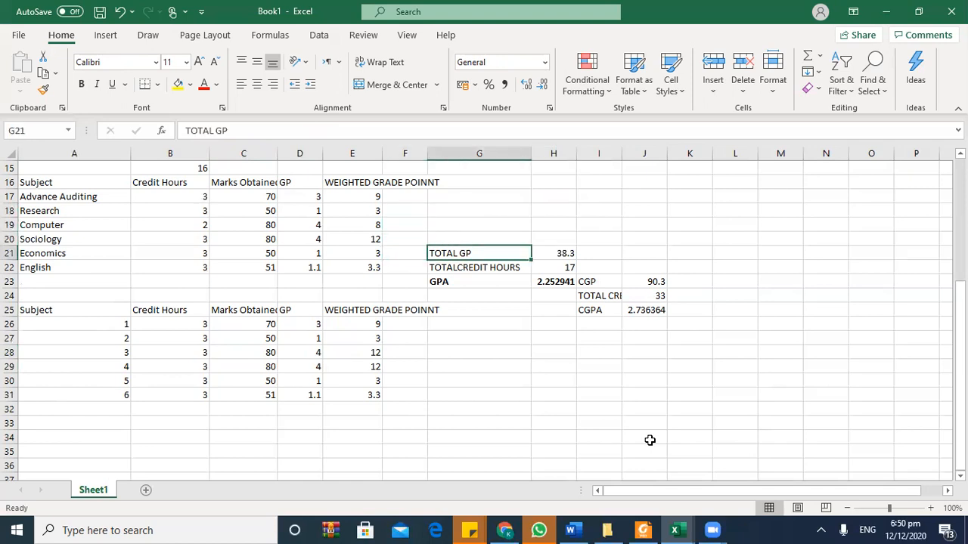
{"action": "key", "text": "shift+Down"}
{"action": "key", "text": "shift+Down"}
{"action": "key", "text": "shift+Down"}
{"action": "key", "text": "shift+Down"}
{"action": "key", "text": "shift+Right"}
{"action": "key", "text": "shift+Right"}
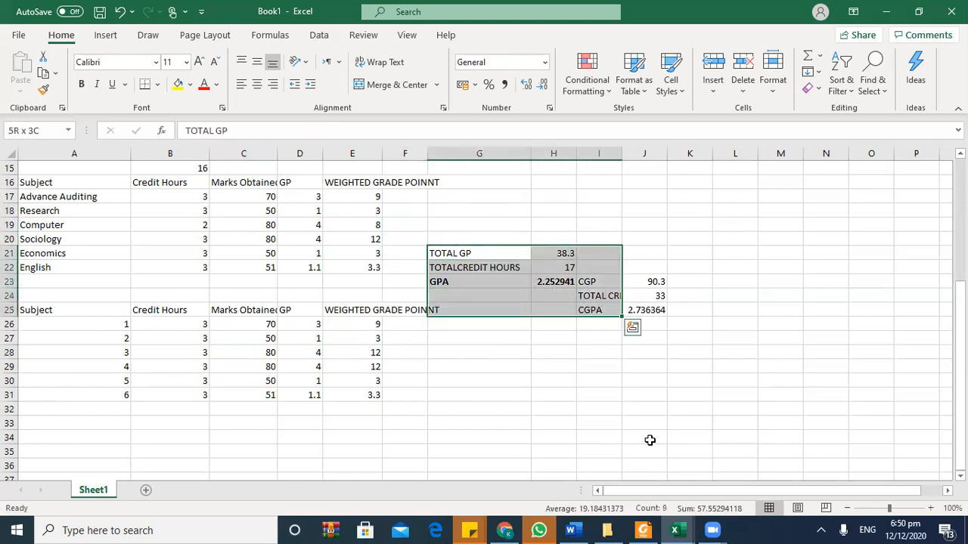
{"action": "key", "text": "ctrl+q"}
{"action": "key", "text": "Escape"}
{"action": "key", "text": "shift+Right"}
{"action": "key", "text": "ctrl+c"}
{"action": "key", "text": "Down"}
{"action": "key", "text": "Down"}
{"action": "key", "text": "Down"}
{"action": "key", "text": "Down"}
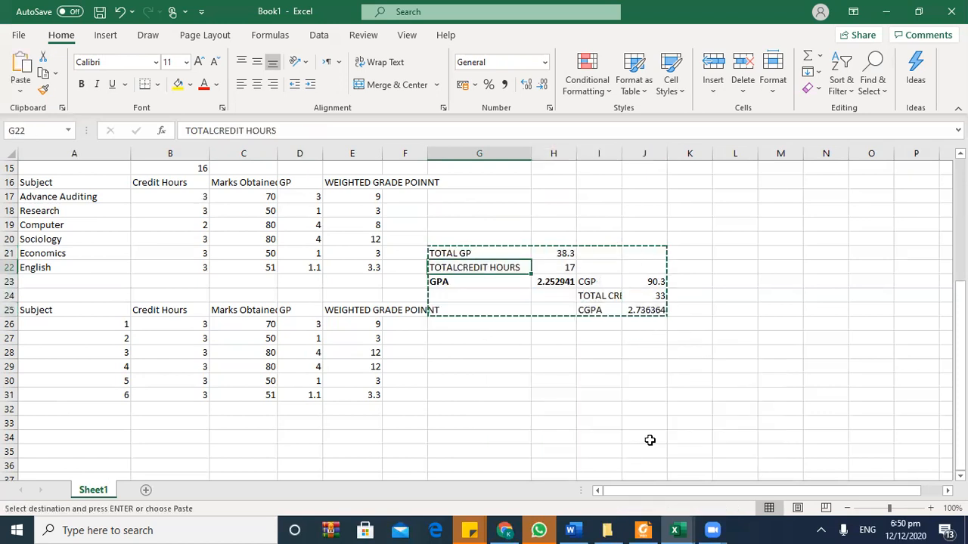
{"action": "key", "text": "Down"}
{"action": "key", "text": "Down"}
{"action": "key", "text": "Down"}
{"action": "key", "text": "ctrl+v"}
{"action": "key", "text": "Escape"}
- Compare the TOTAL GP sum formula in H28 with the second table's formula in H21
{"action": "key", "text": "Right"}
{"action": "key", "text": "Left"}
{"action": "key", "text": "Left"}
{"action": "key", "text": "Left"}
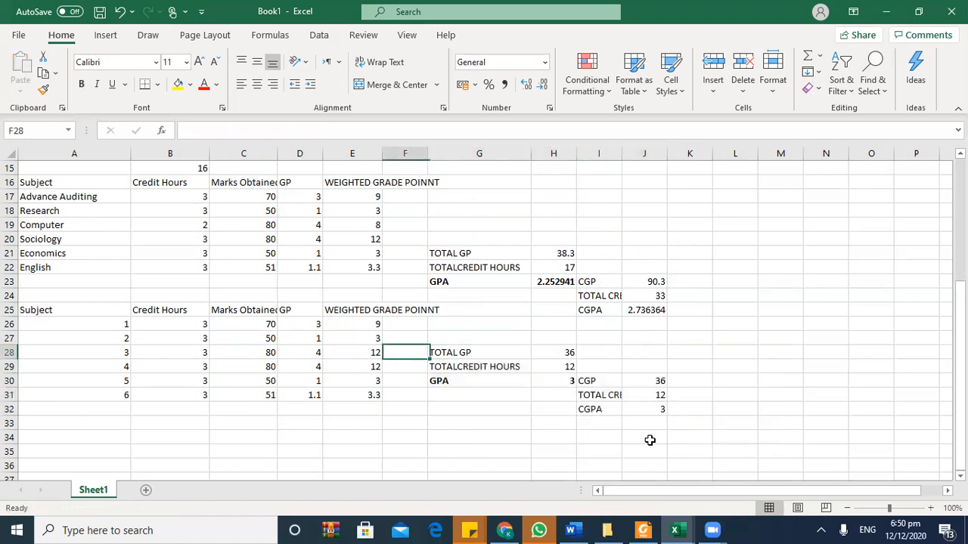
{"action": "key", "text": "Right"}
{"action": "key", "text": "Left"}
{"action": "key", "text": "Right"}
{"action": "key", "text": "Right"}
{"action": "key", "text": "Right"}
{"action": "key", "text": "Right"}
{"action": "key", "text": "Left"}
{"action": "key", "text": "F2"}
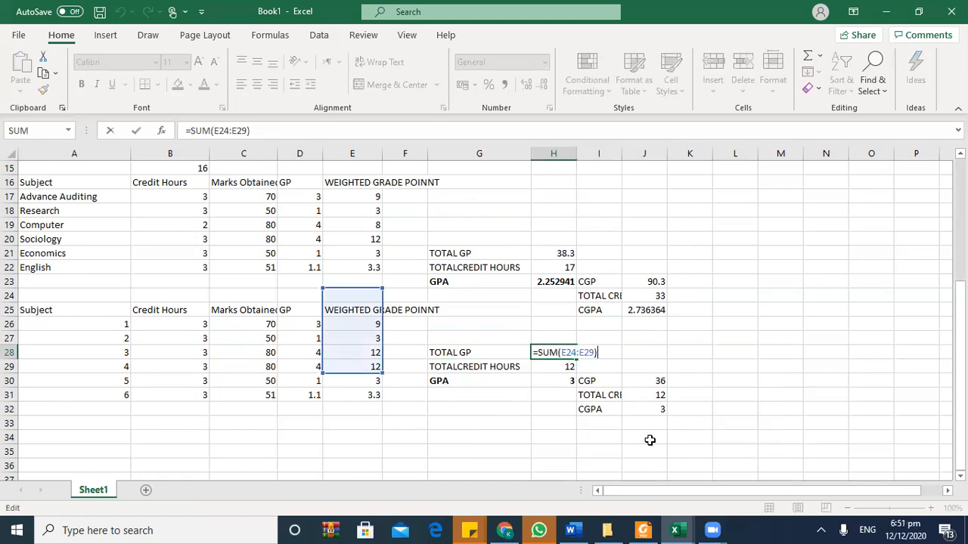
{"action": "key", "text": "Escape"}
{"action": "key", "text": "Up"}
{"action": "key", "text": "Up"}
{"action": "key", "text": "Up"}
{"action": "key", "text": "Up"}
{"action": "key", "text": "Up"}
{"action": "key", "text": "Up"}
{"action": "key", "text": "Up"}
{"action": "key", "text": "Up"}
{"action": "key", "text": "Down"}
{"action": "key", "text": "F2"}
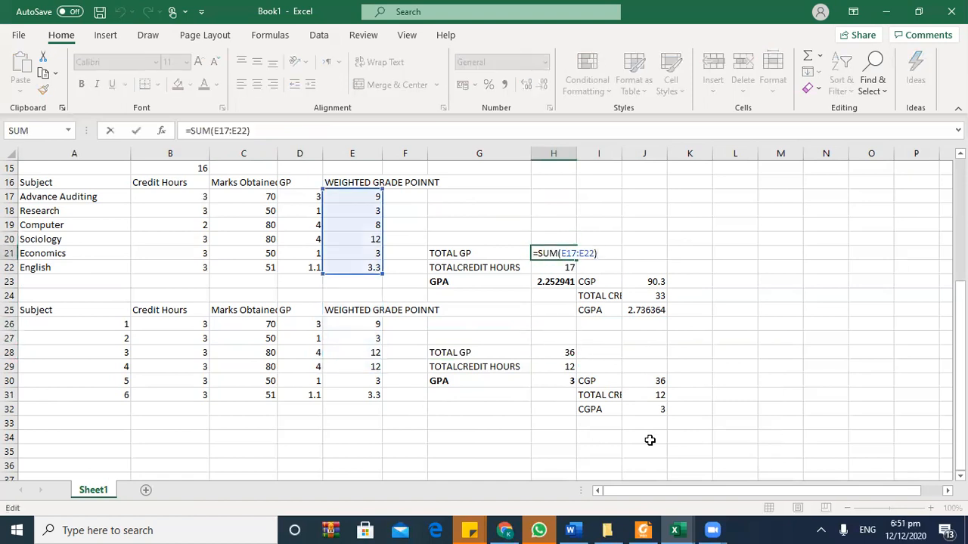
- Correct the third table's TOTAL GP formula in H28 to =SUM(E26:E31)
{"action": "key", "text": "Escape"}
{"action": "key", "text": "Down"}
{"action": "key", "text": "Down"}
{"action": "key", "text": "Down"}
{"action": "key", "text": "Down"}
{"action": "key", "text": "Down"}
{"action": "key", "text": "Down"}
{"action": "key", "text": "Down"}
{"action": "key", "text": "Down"}
{"action": "key", "text": "Down"}
{"action": "key", "text": "Up"}
{"action": "key", "text": "Up"}
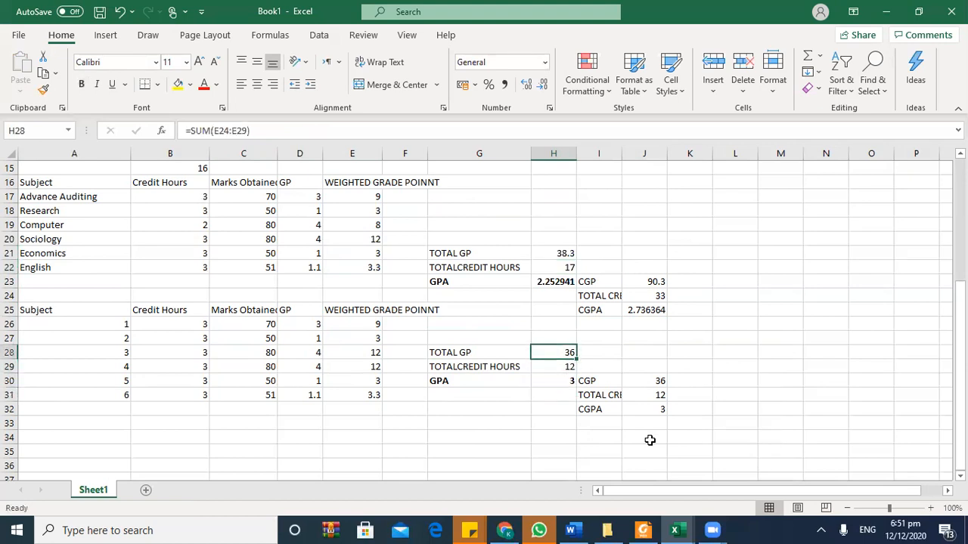
{"action": "key", "text": "F2"}
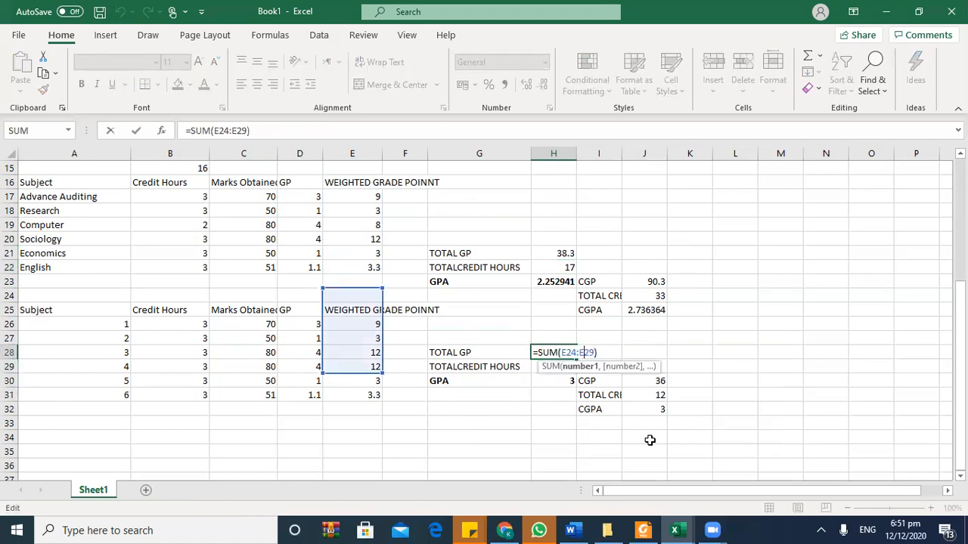
{"action": "key", "text": "BackSpace"}
{"action": "type", "text": "6"}
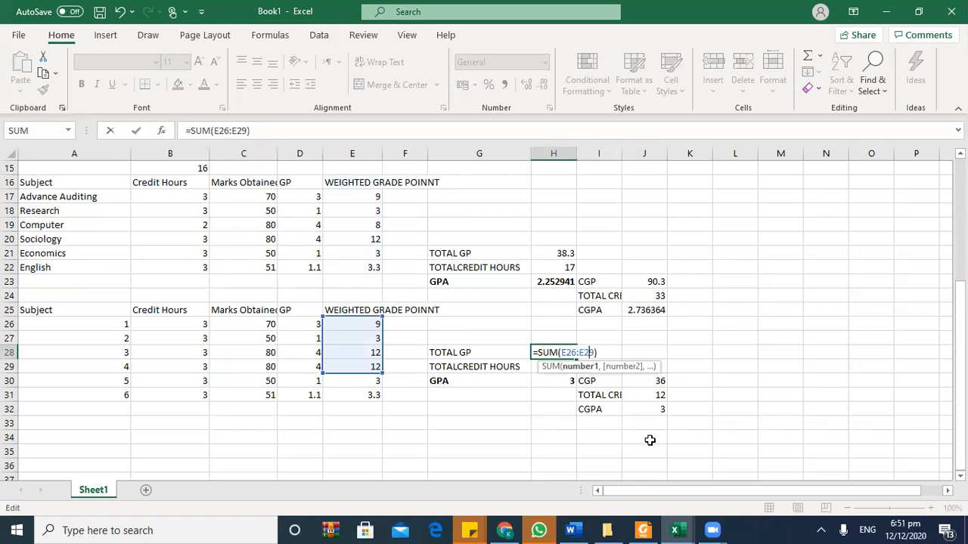
{"action": "key", "text": "BackSpace"}
{"action": "key", "text": "BackSpace"}
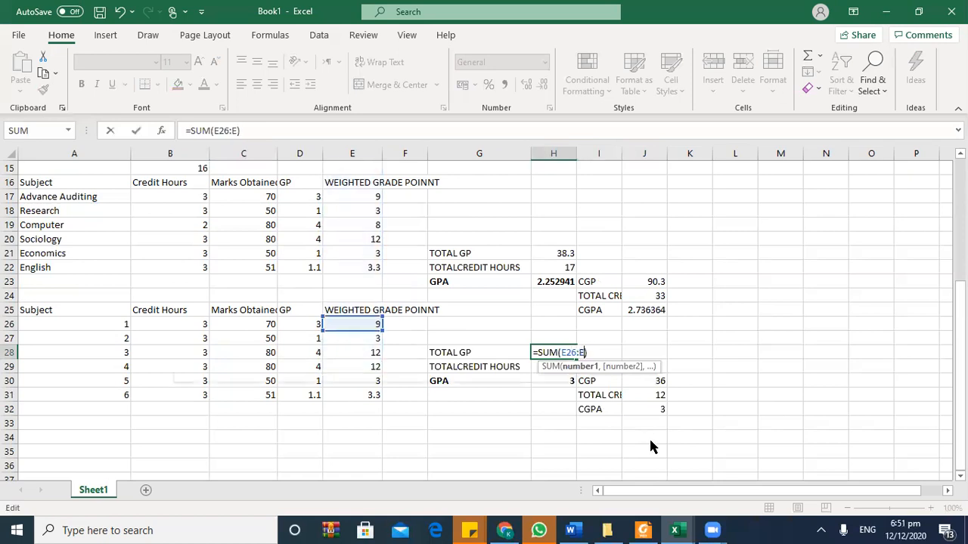
{"action": "type", "text": "31"}
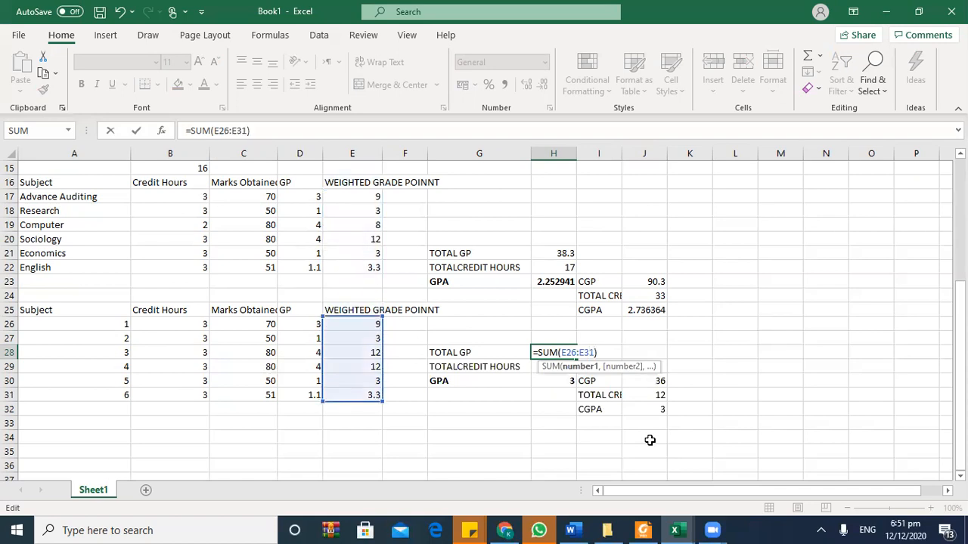
{"action": "key", "text": "Return"}
- Correct the third table's total credit hours formula in H29 to =SUM(B26:B31)
{"action": "key", "text": "Up"}
{"action": "key", "text": "Down"}
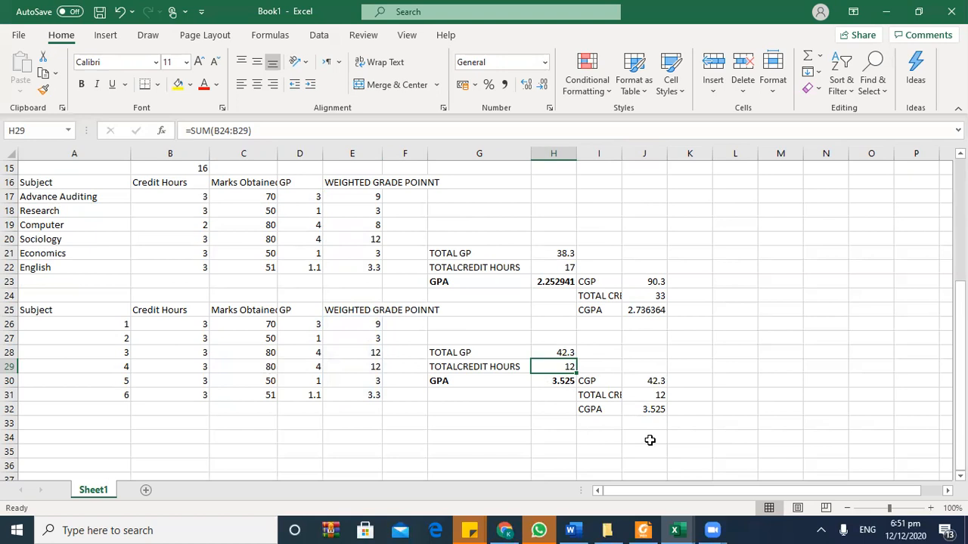
{"action": "key", "text": "F2"}
{"action": "key", "text": "Left"}
{"action": "key", "text": "Left"}
{"action": "key", "text": "Left"}
{"action": "key", "text": "Left"}
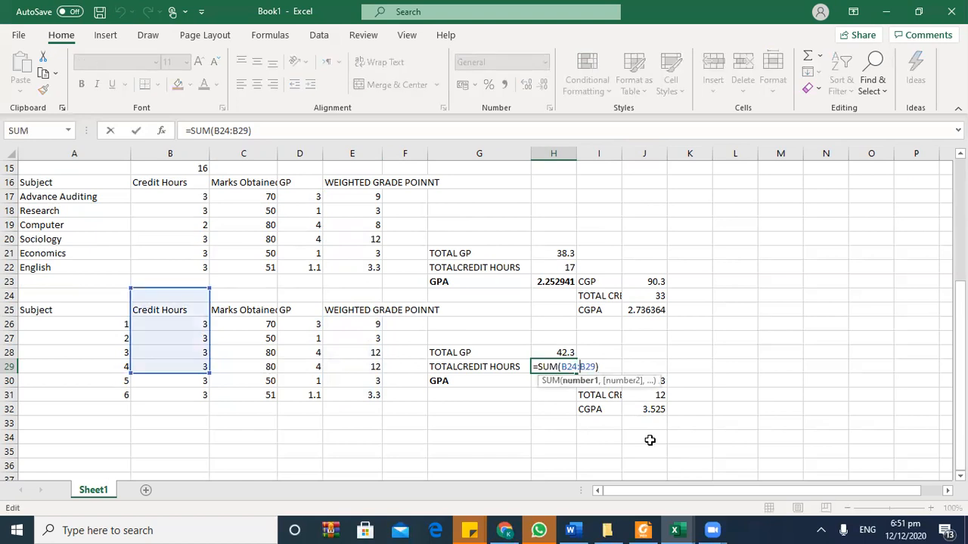
{"action": "key", "text": "BackSpace"}
{"action": "type", "text": "6"}
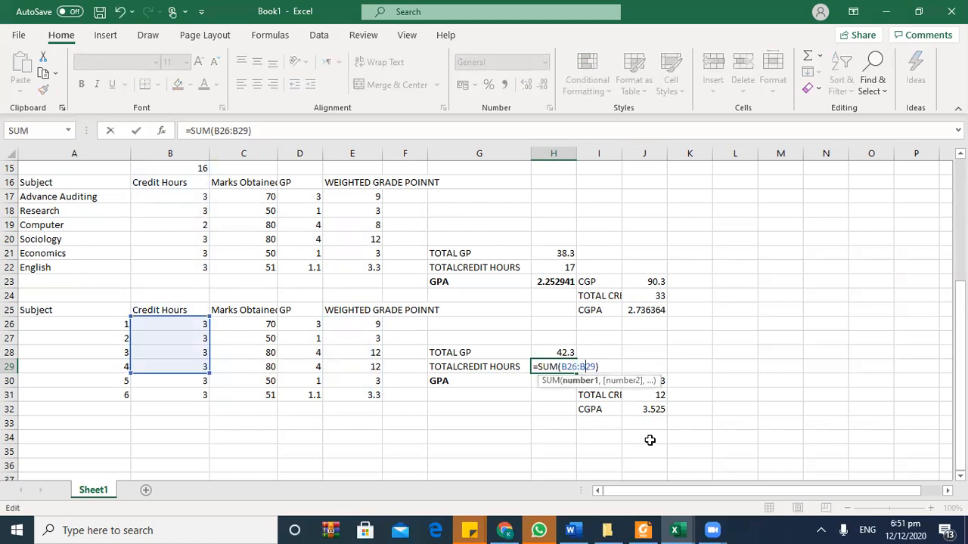
{"action": "key", "text": "BackSpace"}
{"action": "key", "text": "BackSpace"}
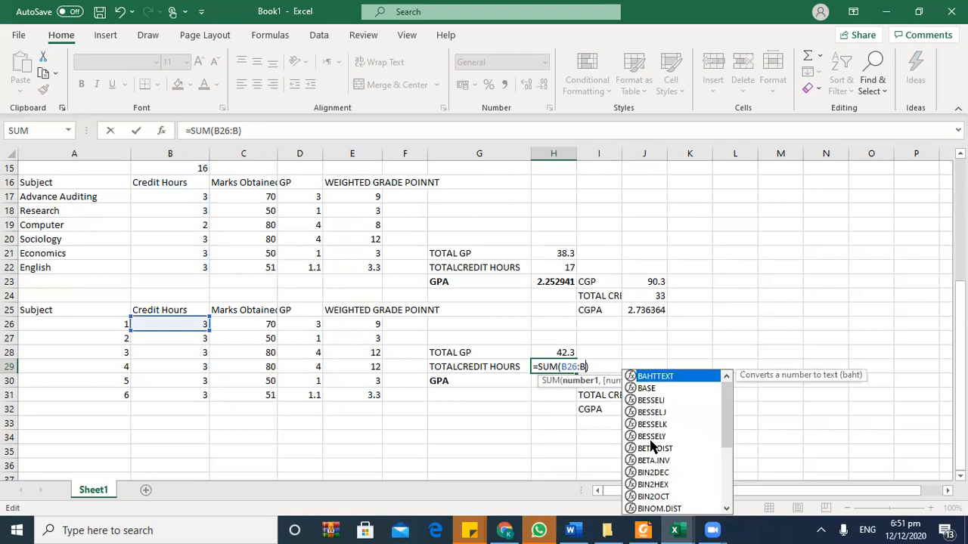
{"action": "type", "text": "31"}
{"action": "key", "text": "Return"}
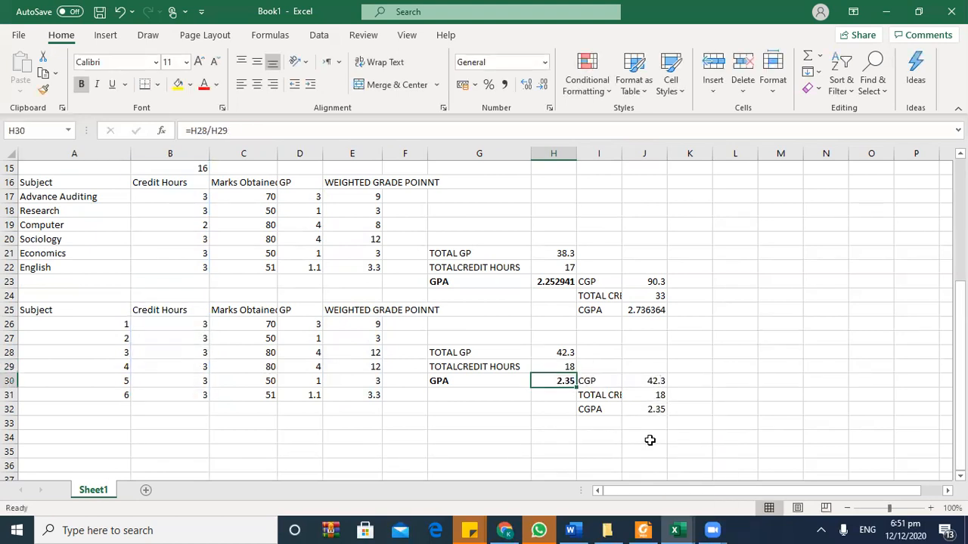
- Check the cells referenced by the third table's GPA formula in H30 and look over the entries in row 30
{"action": "key", "text": "Up"}
{"action": "key", "text": "Down"}
{"action": "key", "text": "F2"}
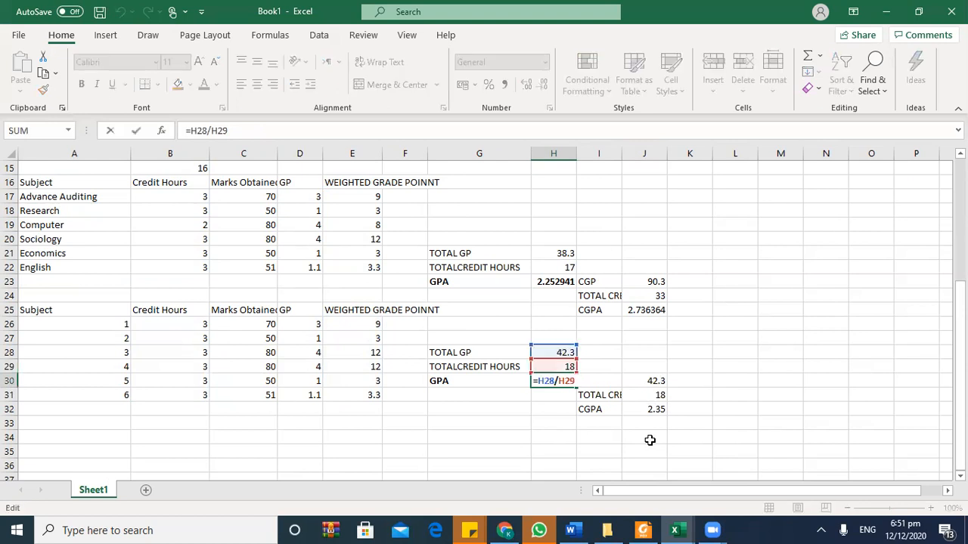
{"action": "key", "text": "Escape"}
{"action": "key", "text": "Up"}
{"action": "key", "text": "Up"}
{"action": "key", "text": "Down"}
{"action": "key", "text": "Down"}
{"action": "key", "text": "Down"}
{"action": "key", "text": "Up"}
{"action": "key", "text": "Left"}
{"action": "key", "text": "Left"}
{"action": "key", "text": "Left"}
{"action": "key", "text": "Left"}
{"action": "key", "text": "Right"}
{"action": "key", "text": "Right"}
{"action": "key", "text": "Right"}
{"action": "key", "text": "Right"}
{"action": "key", "text": "Left"}
{"action": "key", "text": "Left"}
{"action": "key", "text": "Left"}
{"action": "key", "text": "Left"}
{"action": "key", "text": "Right"}
{"action": "key", "text": "Right"}
{"action": "key", "text": "Right"}
{"action": "key", "text": "Right"}
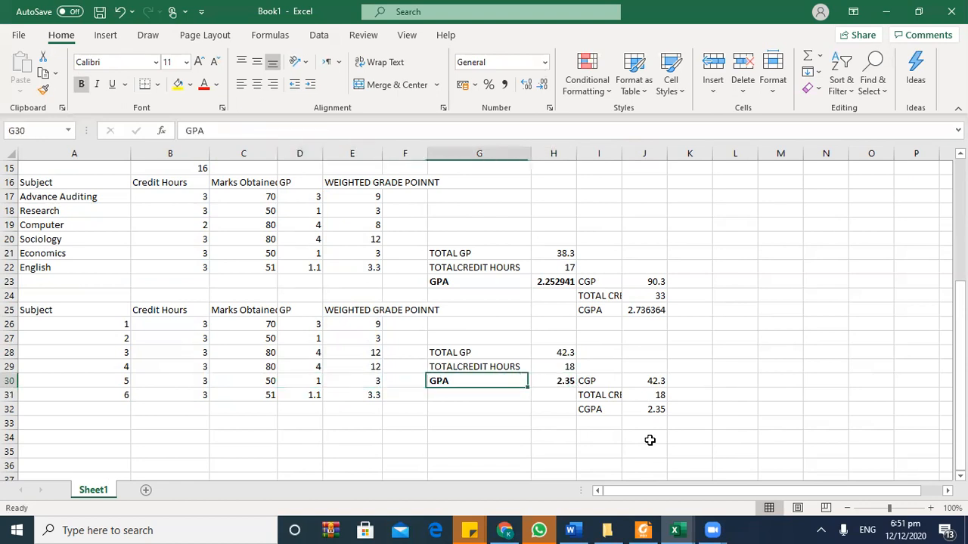
- Set the marks obtained to 70 for subject 5 in C30 and 80 for subject 6 in C31
{"action": "key", "text": "Right"}
{"action": "key", "text": "Home"}
{"action": "key", "text": "Right"}
{"action": "key", "text": "Right"}
{"action": "key", "text": "Right"}
{"action": "key", "text": "Right"}
{"action": "key", "text": "Left"}
{"action": "key", "text": "Right"}
{"action": "key", "text": "Right"}
{"action": "key", "text": "Right"}
{"action": "key", "text": "Right"}
{"action": "key", "text": "Right"}
{"action": "key", "text": "Left"}
{"action": "key", "text": "Left"}
{"action": "key", "text": "Left"}
{"action": "key", "text": "Left"}
{"action": "key", "text": "Left"}
{"action": "key", "text": "Left"}
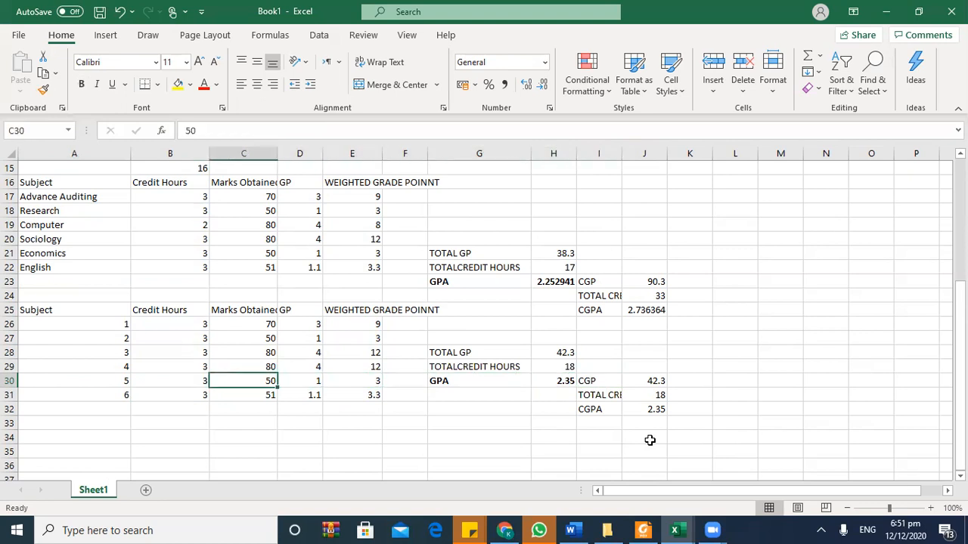
{"action": "type", "text": "70"}
{"action": "key", "text": "Right"}
{"action": "key", "text": "Right"}
{"action": "key", "text": "Left"}
{"action": "key", "text": "Left"}
{"action": "key", "text": "Down"}
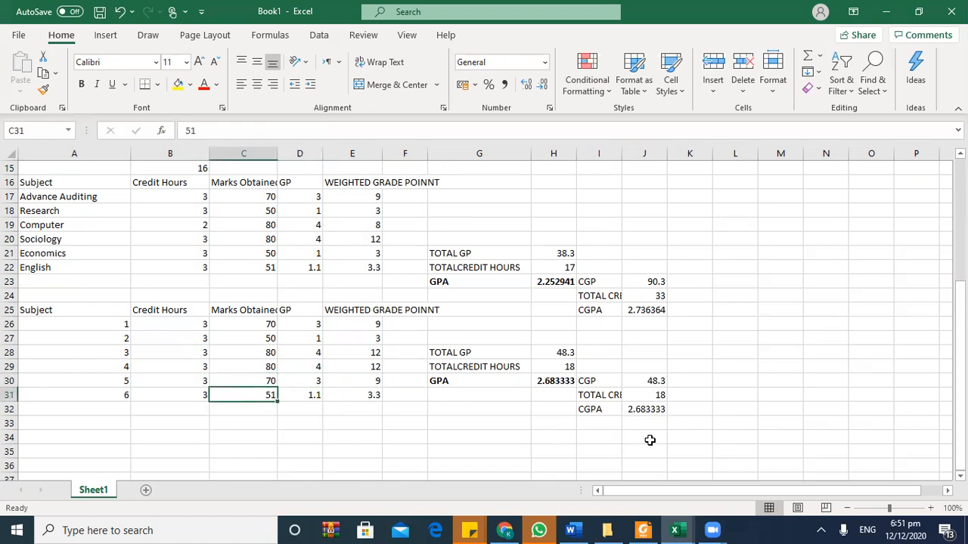
{"action": "type", "text": "8"}
{"action": "key", "text": "Right"}
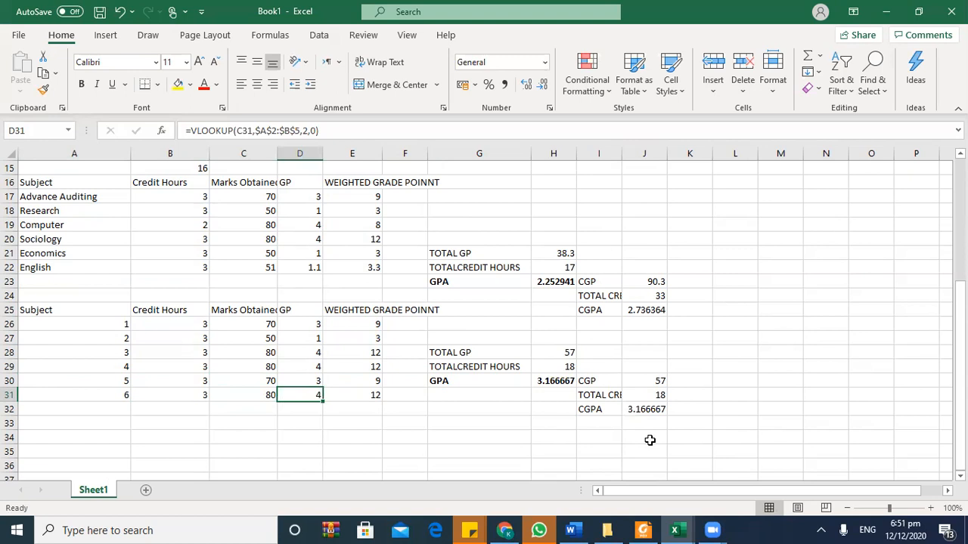
- Review the third table's TOTAL GP, total credit hours and GPA cells against its credit hours and weighted grade points
{"action": "key", "text": "Right"}
{"action": "key", "text": "Right"}
{"action": "key", "text": "Right"}
{"action": "key", "text": "Right"}
{"action": "key", "text": "Up"}
{"action": "key", "text": "Up"}
{"action": "key", "text": "Up"}
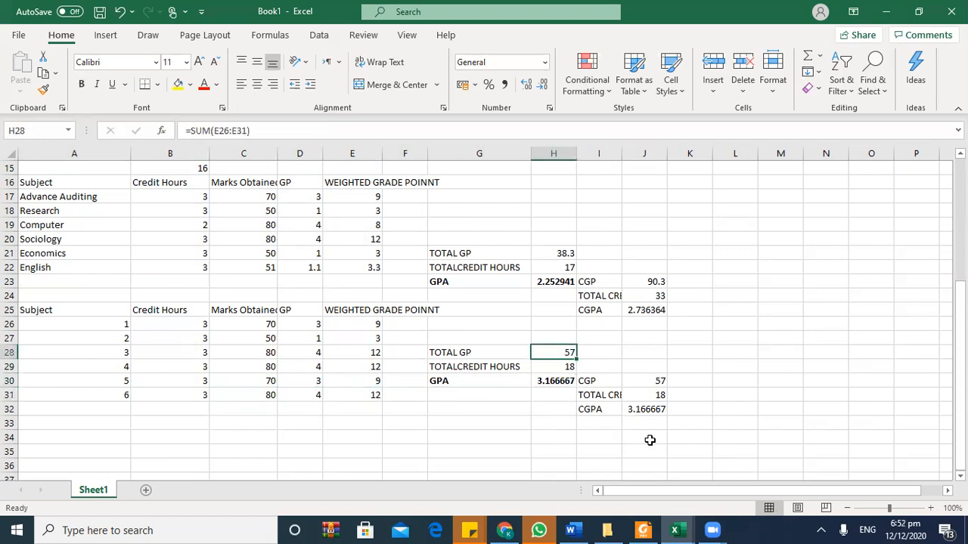
{"action": "key", "text": "Down"}
{"action": "key", "text": "Up"}
{"action": "left_click", "coordinate": [204, 325]}
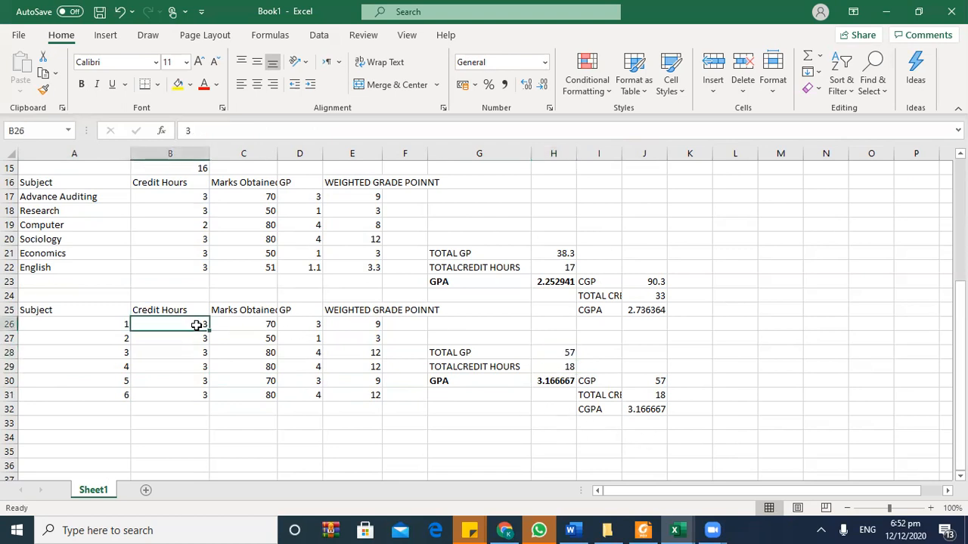
{"action": "left_click", "coordinate": [362, 323]}
{"action": "left_click", "coordinate": [547, 357]}
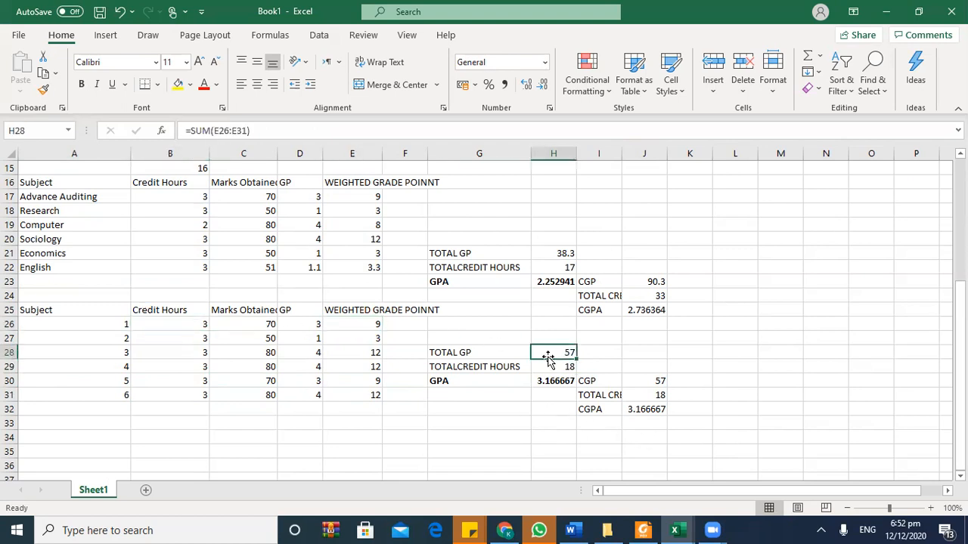
{"action": "left_click", "coordinate": [523, 368]}
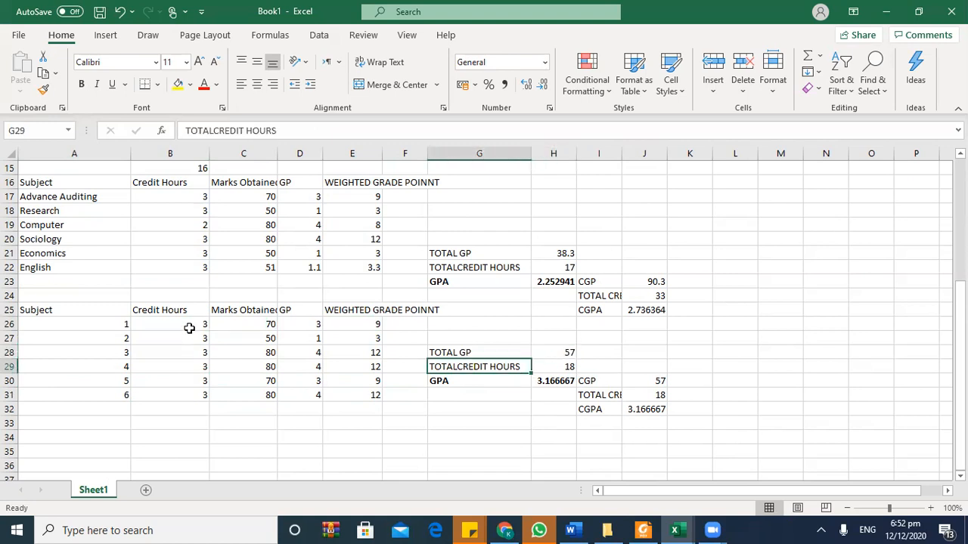
{"action": "left_click", "coordinate": [564, 384]}
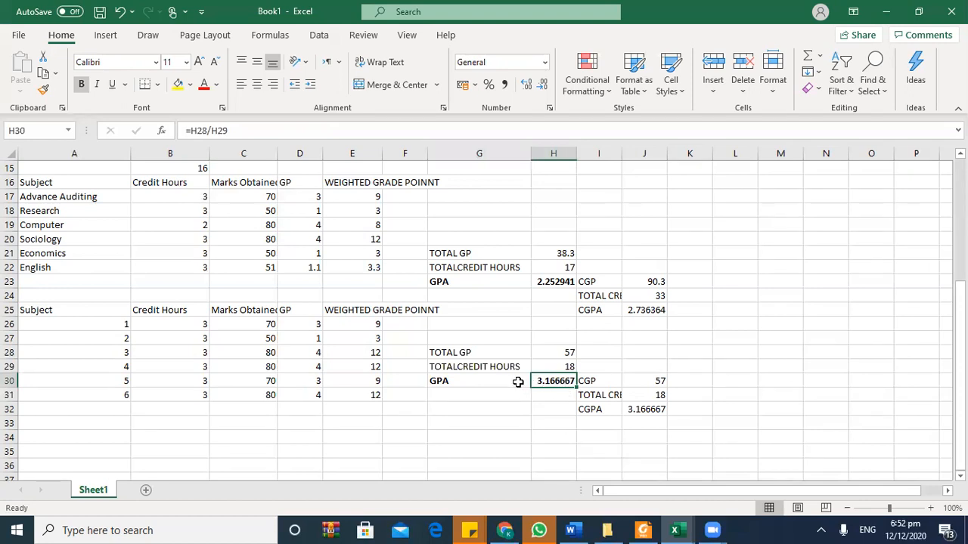
- Correct the third table's cumulative grade points (CGP) formula in J30 to =H28+H21+H10, adding the total grade points of all three tables
{"action": "key", "text": "Right"}
{"action": "key", "text": "Right"}
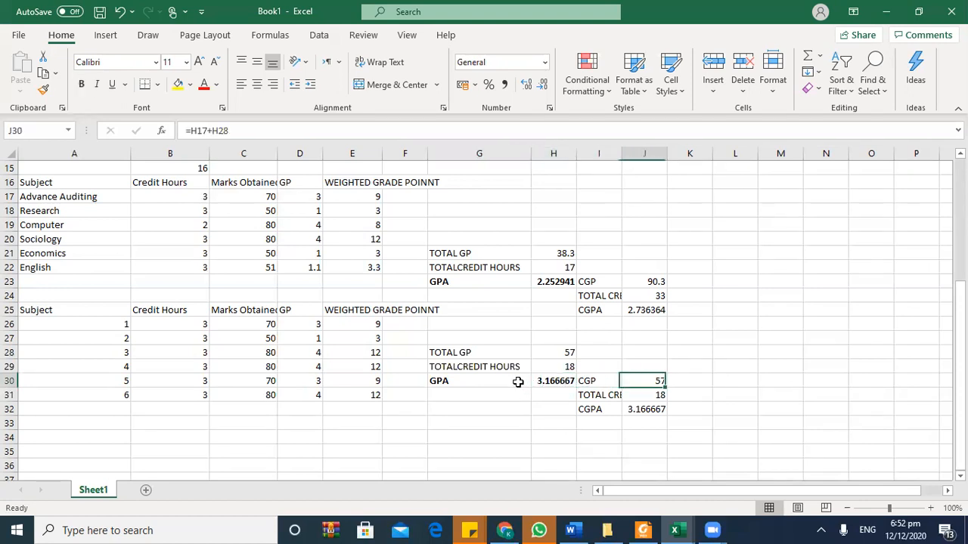
{"action": "key", "text": "Left"}
{"action": "key", "text": "Right"}
{"action": "type", "text": "="}
{"action": "key", "text": "Up"}
{"action": "key", "text": "Up"}
{"action": "key", "text": "Left"}
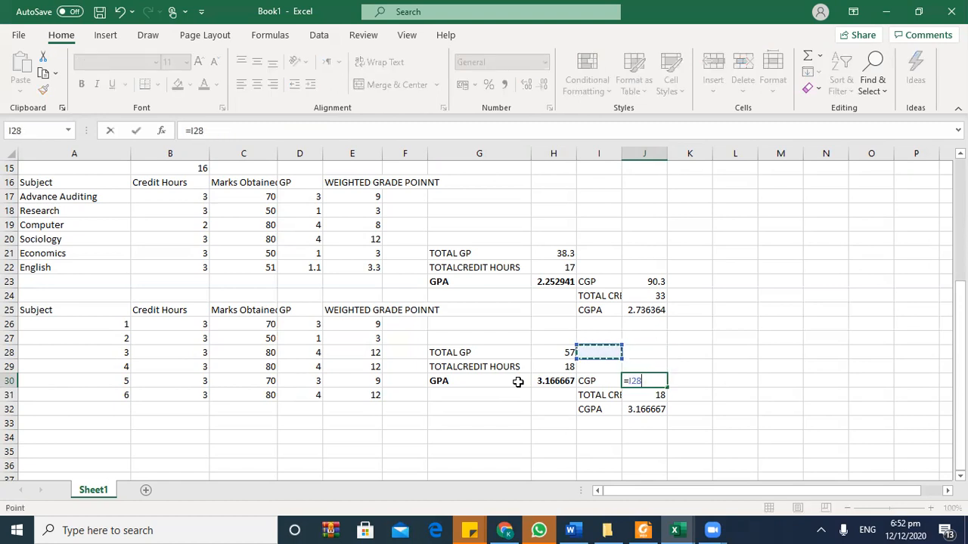
{"action": "key", "text": "Left"}
{"action": "type", "text": "+"}
{"action": "key", "text": "Up"}
{"action": "key", "text": "Up"}
{"action": "key", "text": "Up"}
{"action": "key", "text": "Up"}
{"action": "key", "text": "Up"}
{"action": "key", "text": "Up"}
{"action": "key", "text": "Up"}
{"action": "key", "text": "Up"}
{"action": "key", "text": "Left"}
{"action": "key", "text": "Left"}
{"action": "key", "text": "Up"}
{"action": "type", "text": "+"}
{"action": "key", "text": "Up"}
{"action": "key", "text": "Up"}
{"action": "key", "text": "Up"}
{"action": "key", "text": "Up"}
{"action": "key", "text": "Up"}
{"action": "key", "text": "Up"}
{"action": "key", "text": "Up"}
{"action": "key", "text": "Up"}
{"action": "key", "text": "Up"}
{"action": "key", "text": "Up"}
{"action": "key", "text": "Up"}
{"action": "key", "text": "Up"}
{"action": "key", "text": "Up"}
{"action": "key", "text": "Up"}
{"action": "key", "text": "Up"}
{"action": "key", "text": "Up"}
{"action": "key", "text": "Up"}
{"action": "key", "text": "Up"}
{"action": "key", "text": "Up"}
{"action": "key", "text": "Up"}
{"action": "key", "text": "Left"}
{"action": "key", "text": "Down"}
{"action": "key", "text": "Down"}
{"action": "key", "text": "Down"}
{"action": "key", "text": "Down"}
{"action": "key", "text": "Down"}
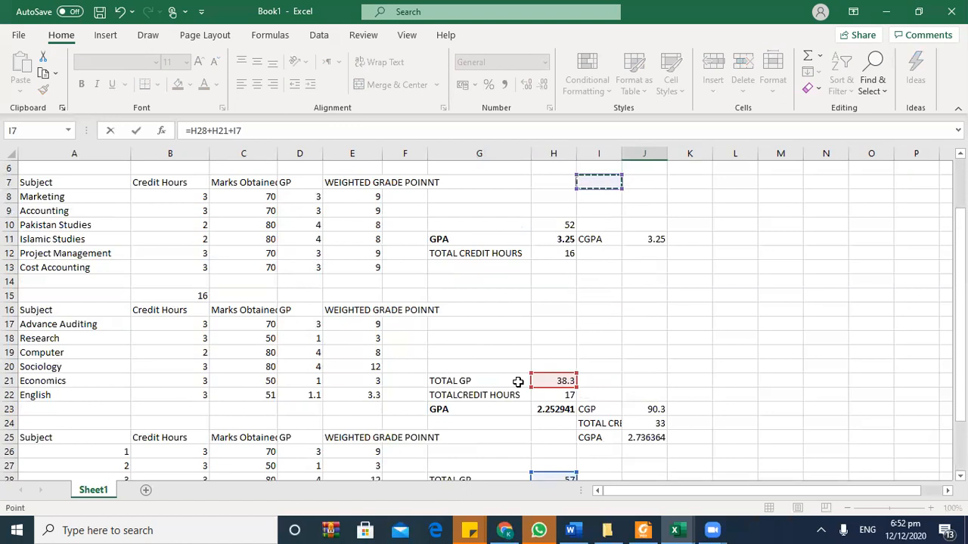
{"action": "key", "text": "Left"}
{"action": "key", "text": "Up"}
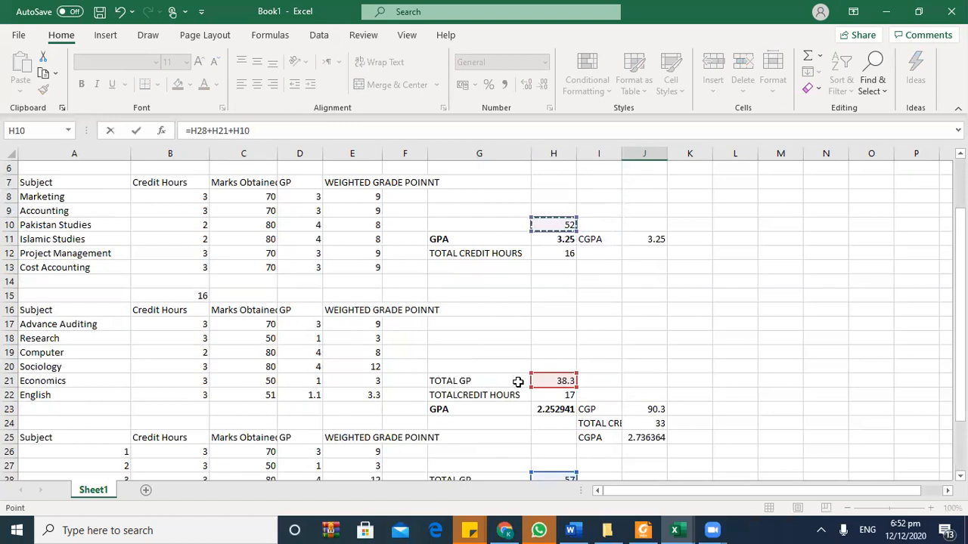
{"action": "key", "text": "Return"}
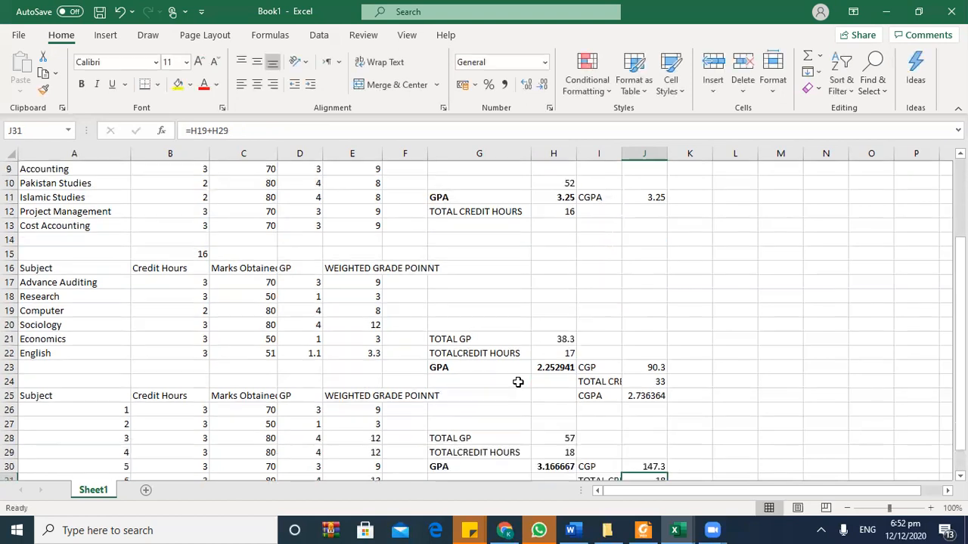
{"action": "key", "text": "Up"}
{"action": "key", "text": "Down"}
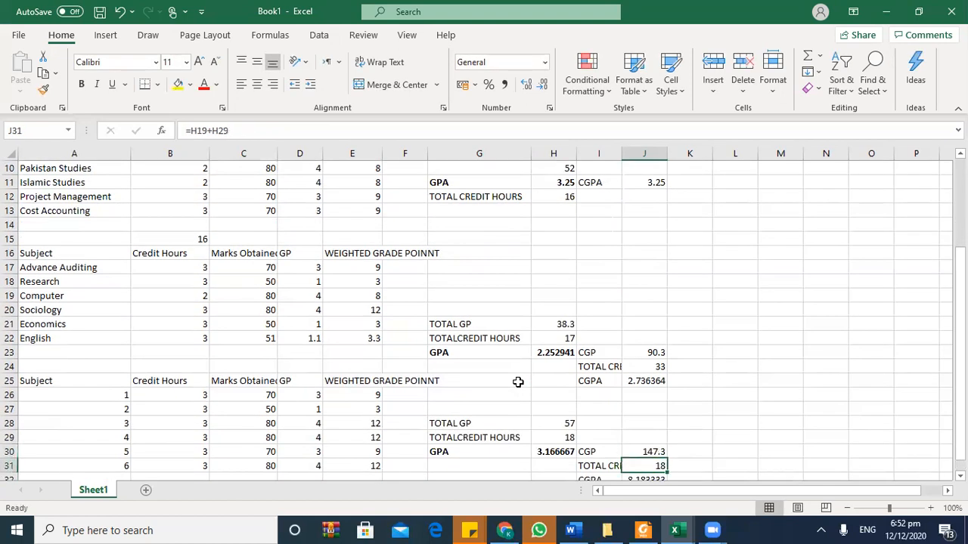
{"action": "type", "text": "="}
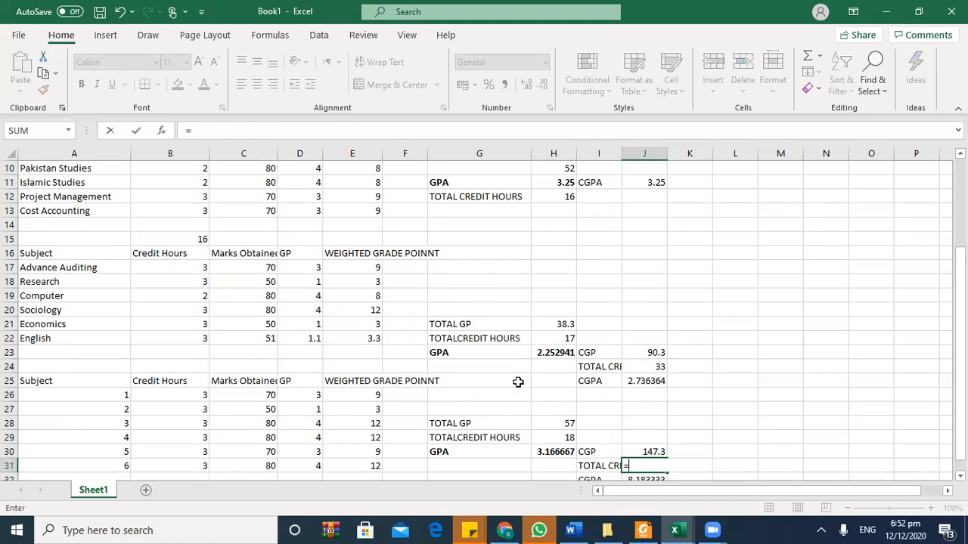
{"action": "key", "text": "Escape"}
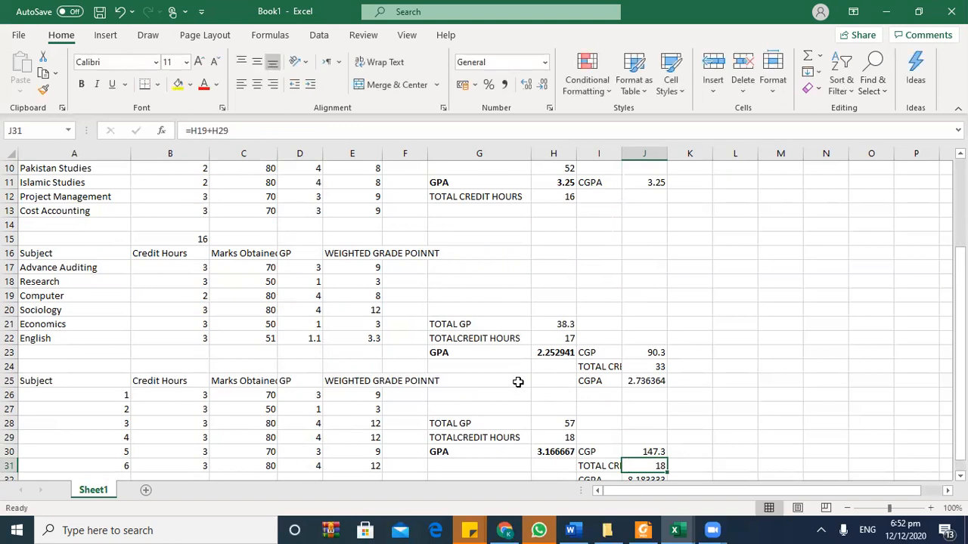
{"action": "key", "text": "Down"}
{"action": "key", "text": "Up"}
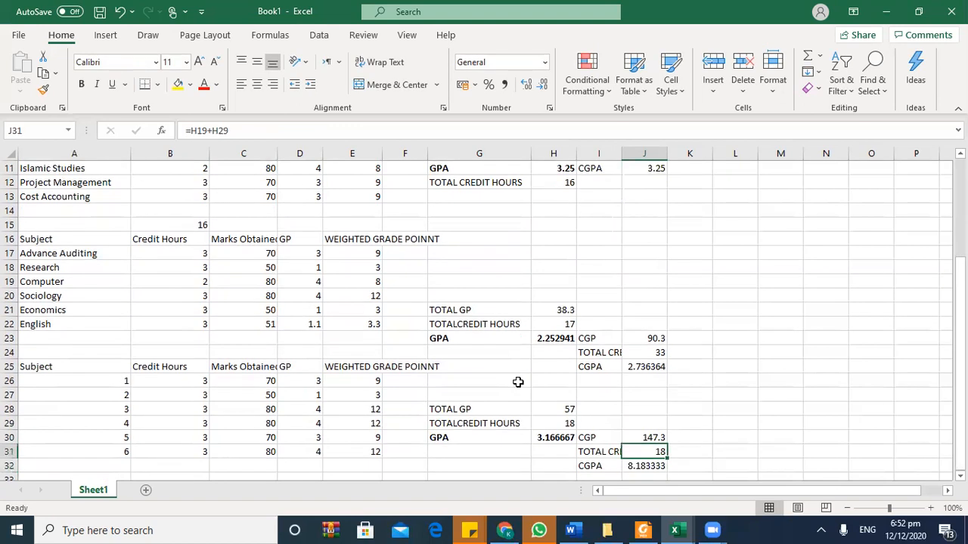
- Correct the third table's cumulative total credit hours formula in J31 to =H29+H22+H12, adding the credit hours of all three tables
{"action": "type", "text": "="}
{"action": "key", "text": "Up"}
{"action": "key", "text": "Up"}
{"action": "key", "text": "Left"}
{"action": "key", "text": "Left"}
{"action": "type", "text": "+"}
{"action": "key", "text": "Up"}
{"action": "key", "text": "Up"}
{"action": "key", "text": "Up"}
{"action": "key", "text": "Up"}
{"action": "key", "text": "Up"}
{"action": "key", "text": "Up"}
{"action": "key", "text": "Up"}
{"action": "key", "text": "Up"}
{"action": "key", "text": "Up"}
{"action": "key", "text": "Left"}
{"action": "key", "text": "Left"}
{"action": "type", "text": "+"}
{"action": "key", "text": "Up"}
{"action": "key", "text": "Up"}
{"action": "key", "text": "Up"}
{"action": "key", "text": "Up"}
{"action": "key", "text": "Up"}
{"action": "key", "text": "Up"}
{"action": "key", "text": "Up"}
{"action": "key", "text": "Up"}
{"action": "key", "text": "Up"}
{"action": "key", "text": "Up"}
{"action": "key", "text": "Up"}
{"action": "key", "text": "Up"}
{"action": "key", "text": "Up"}
{"action": "key", "text": "Up"}
{"action": "key", "text": "Up"}
{"action": "key", "text": "Up"}
{"action": "key", "text": "Up"}
{"action": "key", "text": "Up"}
{"action": "key", "text": "Up"}
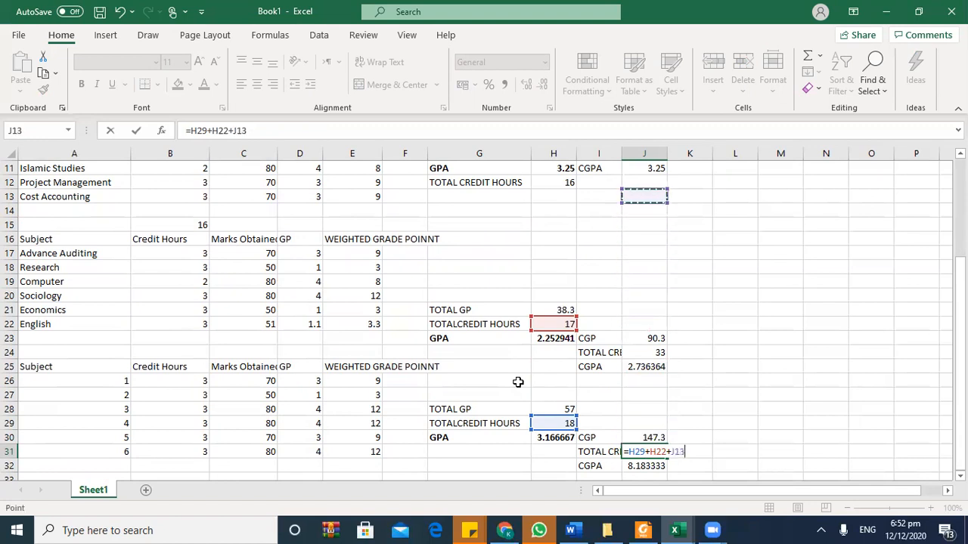
{"action": "key", "text": "Left"}
{"action": "key", "text": "Left"}
{"action": "key", "text": "Return"}
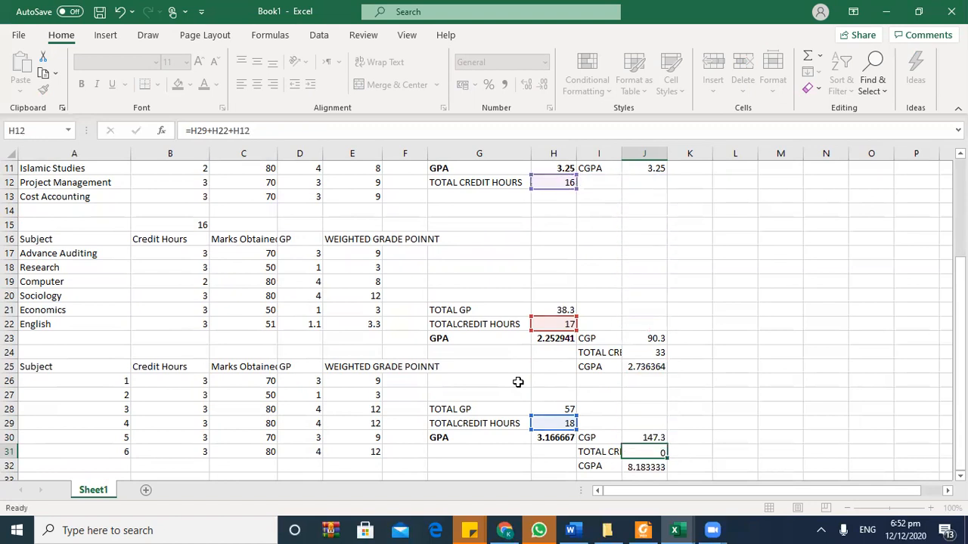
- Check the third table's CGP, cumulative credit hours and CGPA formulas in J30 to J32
{"action": "key", "text": "Up"}
{"action": "key", "text": "Up"}
{"action": "key", "text": "Down"}
{"action": "key", "text": "Up"}
{"action": "key", "text": "Down"}
{"action": "key", "text": "Down"}
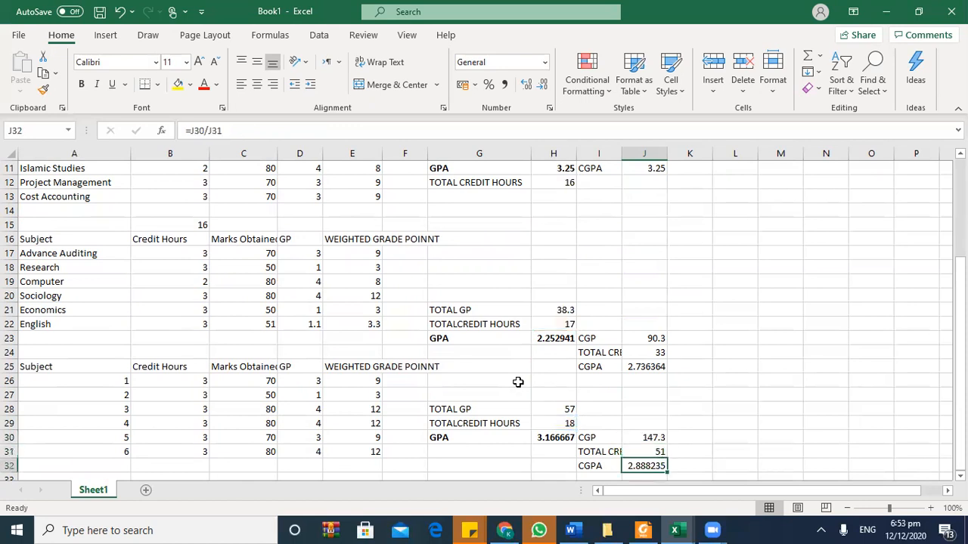
{"action": "key", "text": "Left"}
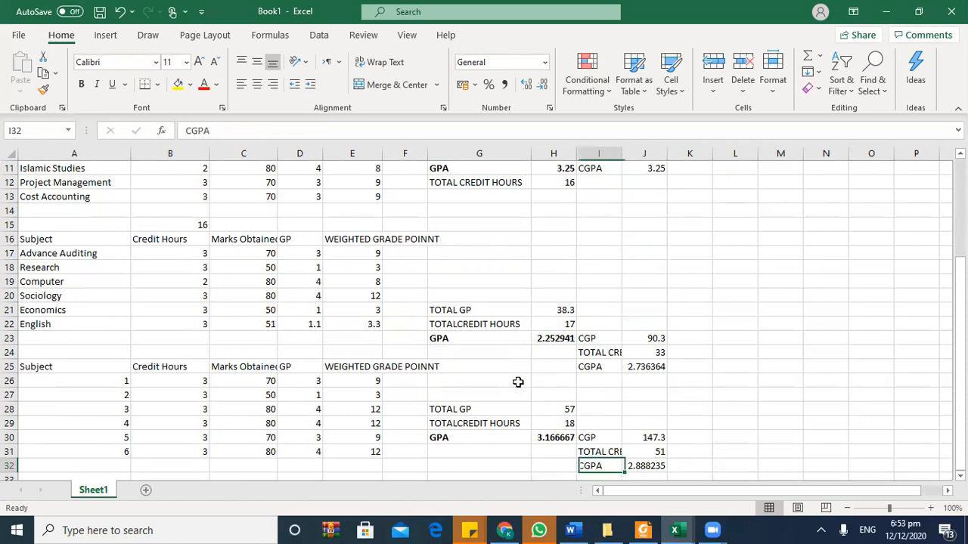
{"action": "key", "text": "Right"}
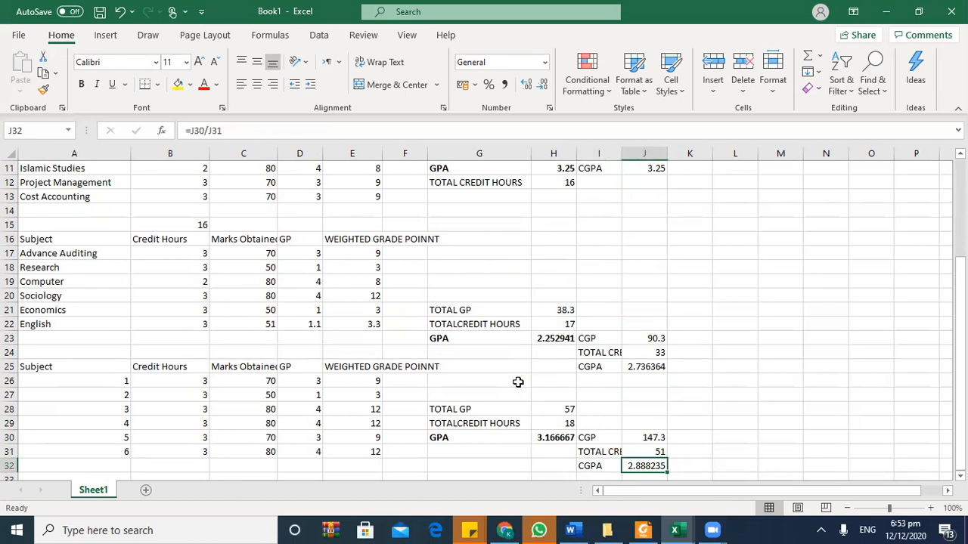
- Compare the third table's GPA in row 30 with its cumulative CGPA in J32
{"action": "key", "text": "Up"}
{"action": "key", "text": "Left"}
{"action": "key", "text": "Left"}
{"action": "key", "text": "Up"}
{"action": "key", "text": "Left"}
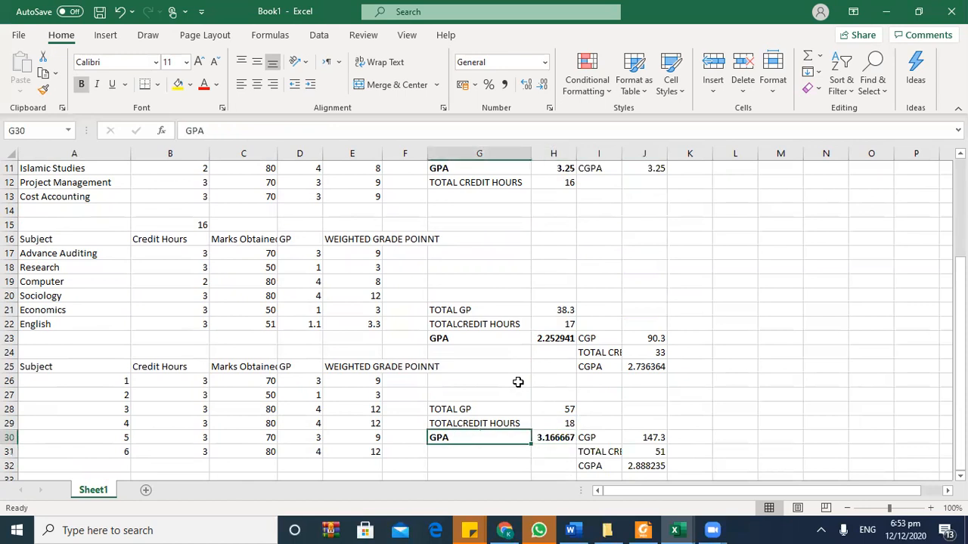
{"action": "key", "text": "Right"}
{"action": "key", "text": "Right"}
{"action": "key", "text": "Down"}
{"action": "key", "text": "Down"}
{"action": "key", "text": "Right"}
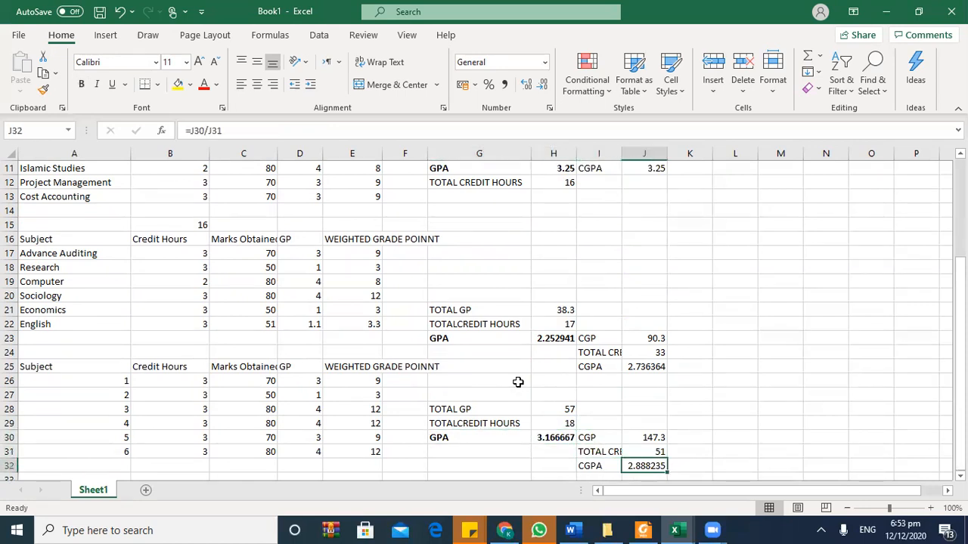